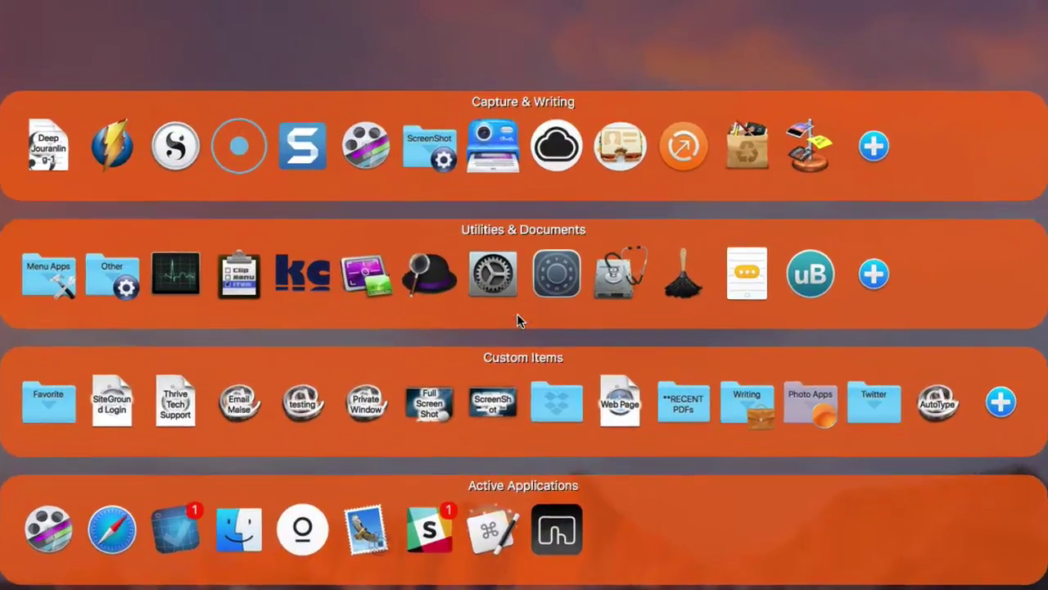
- Insert an empty row below Utilities & Documents and look through its available content types
{"action": "left_click", "coordinate": [522, 222]}
{"action": "left_click", "coordinate": [579, 294]}
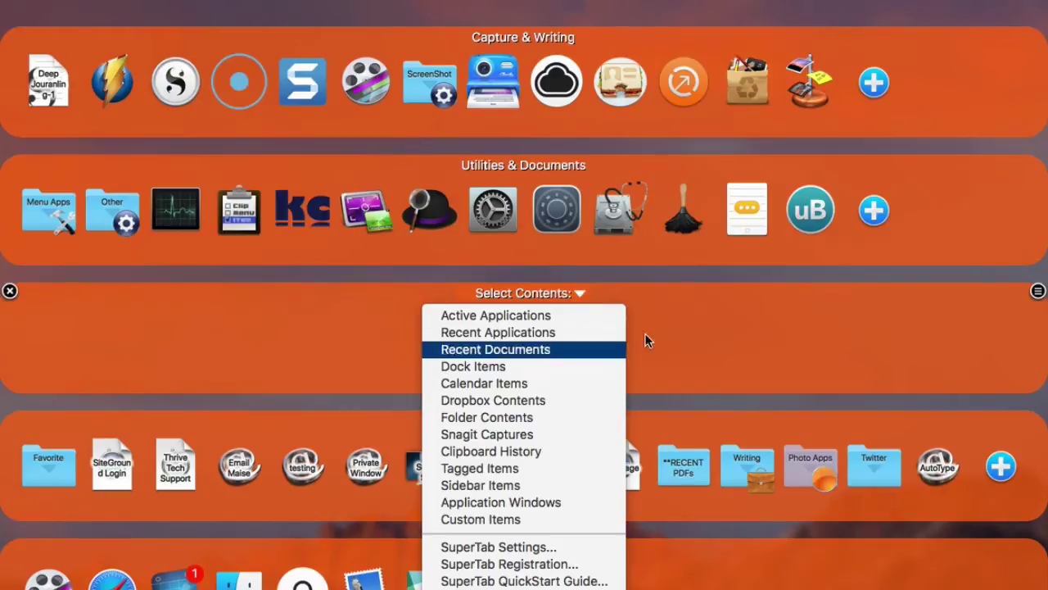
{"action": "left_click", "coordinate": [644, 293]}
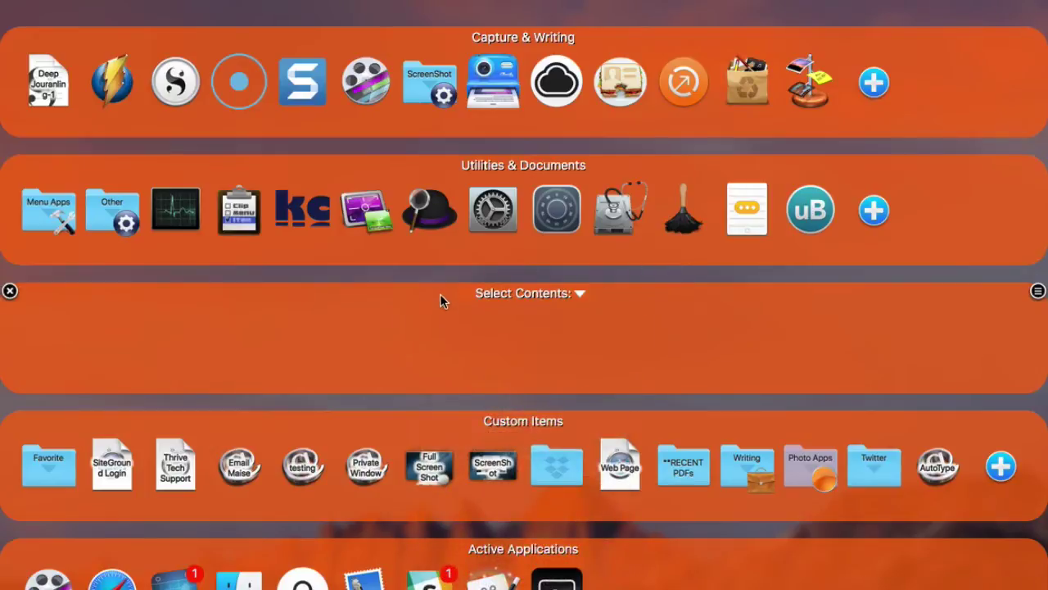
- View the settings and add-item options for the Utilities & Documents row
{"action": "mouse_move", "coordinate": [449, 162]}
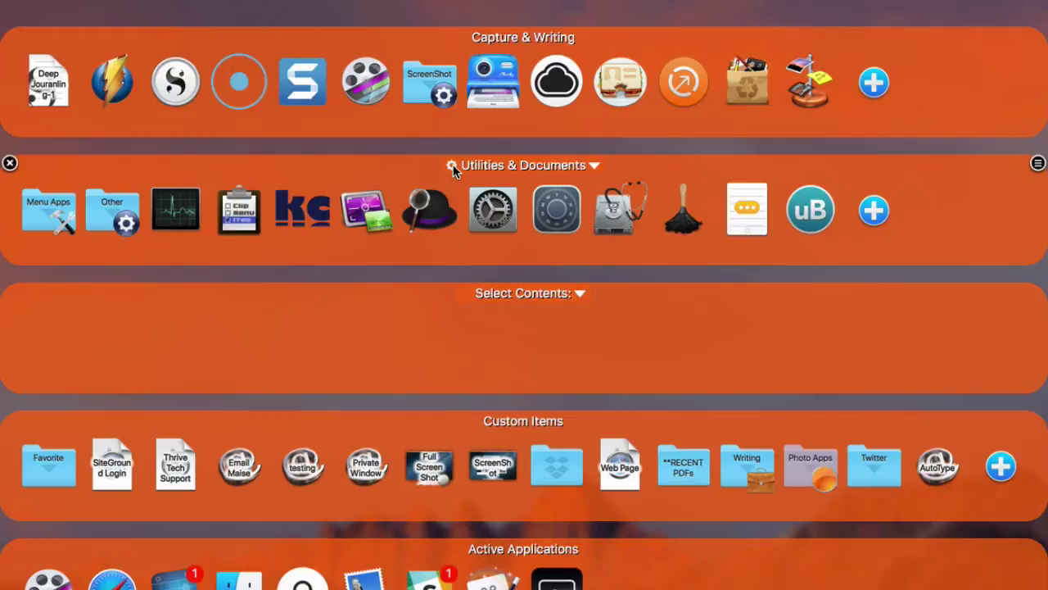
{"action": "left_click", "coordinate": [451, 166]}
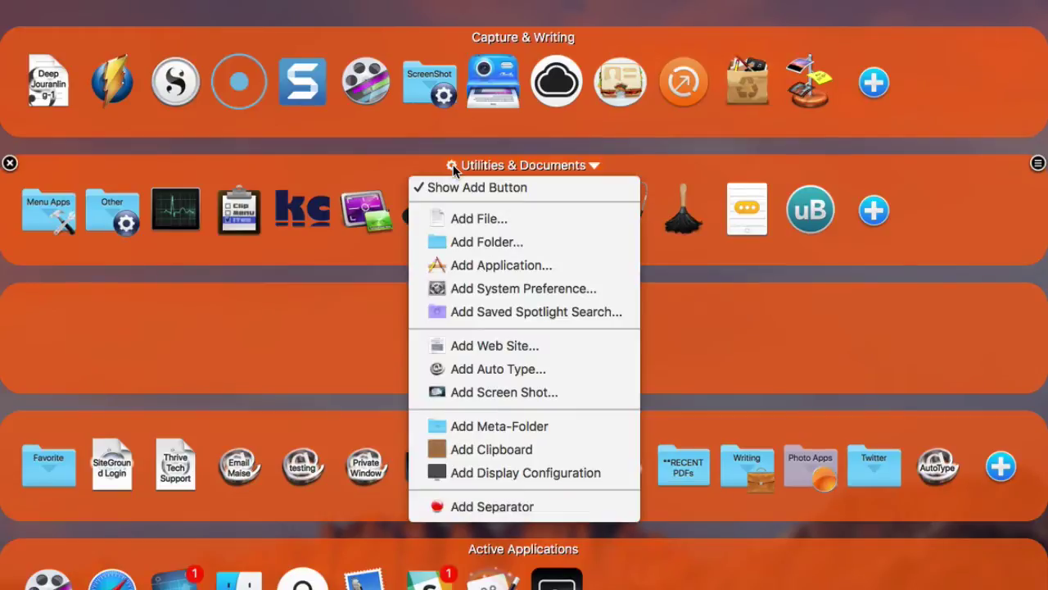
{"action": "left_click", "coordinate": [272, 249]}
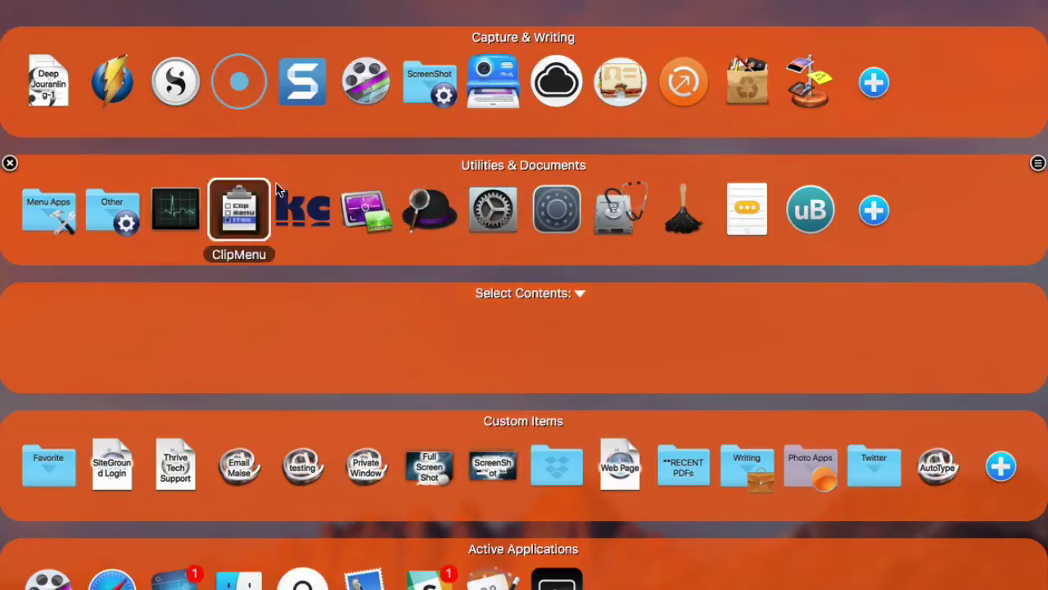
- View the options available for the ScreenFloat item in the Utilities & Documents row
{"action": "mouse_move", "coordinate": [338, 180]}
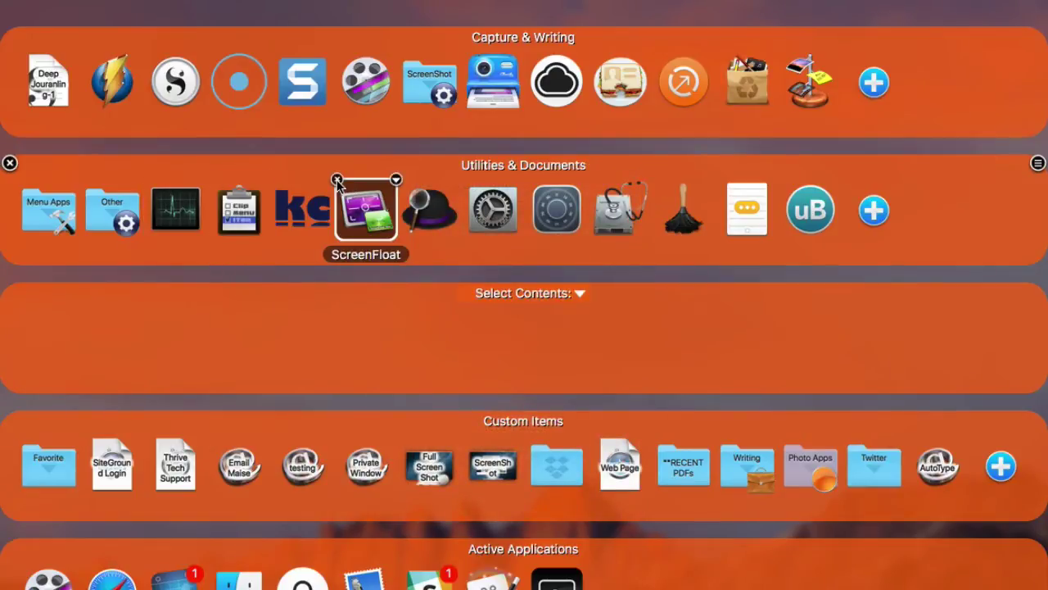
{"action": "left_click", "coordinate": [397, 178]}
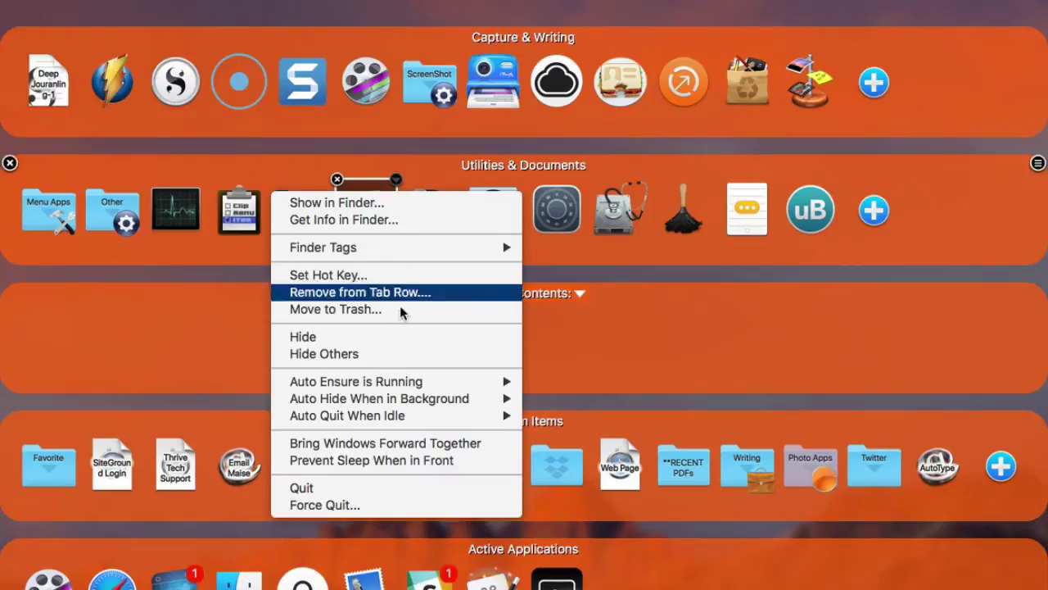
{"action": "mouse_move", "coordinate": [403, 389]}
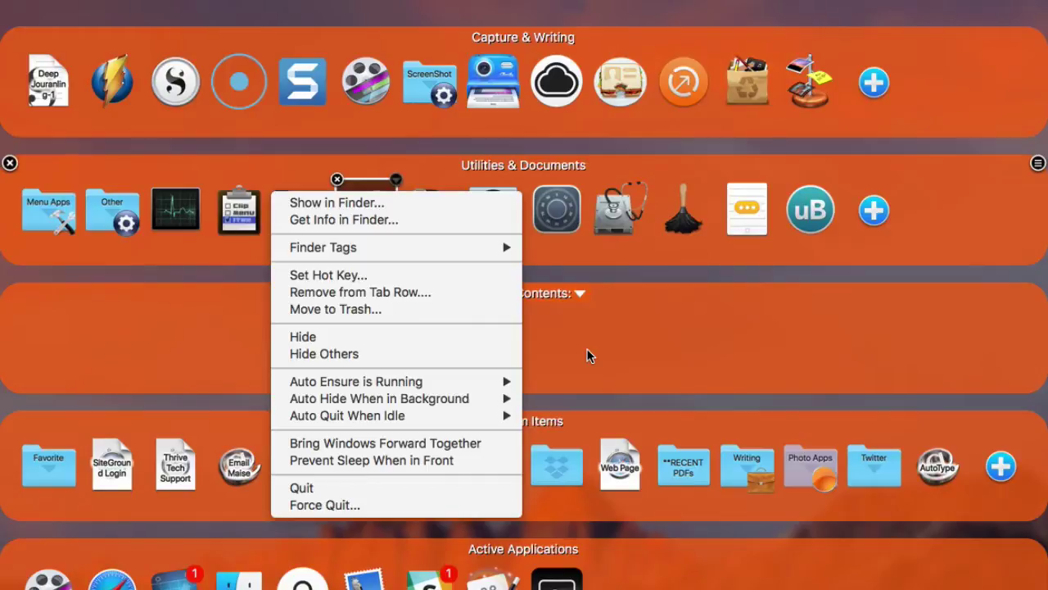
{"action": "left_click", "coordinate": [637, 162]}
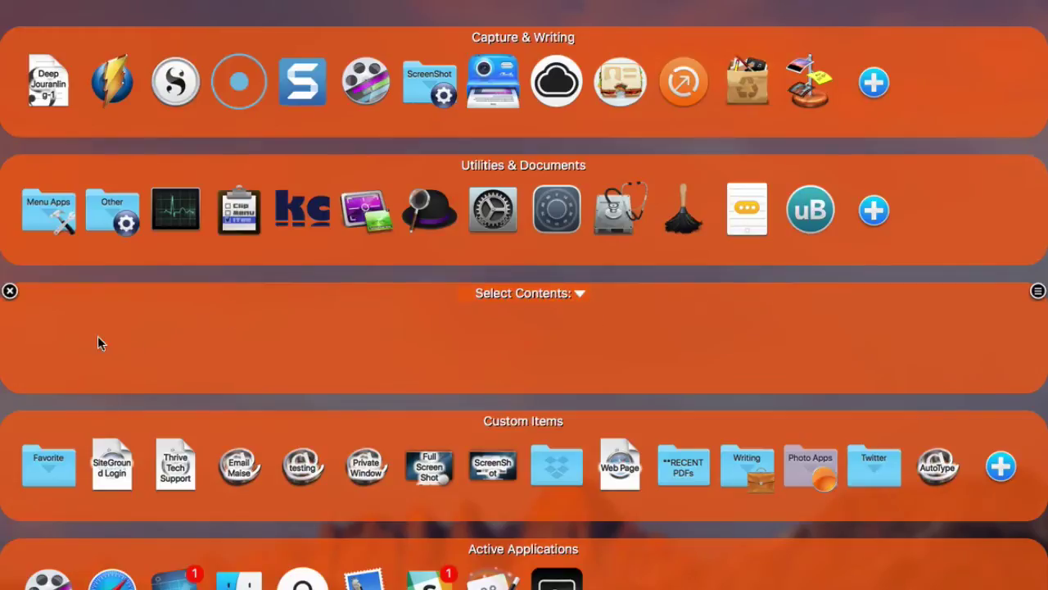
- Remove the empty row above Custom Items and view the options of the Private Window item
{"action": "left_click", "coordinate": [9, 291]}
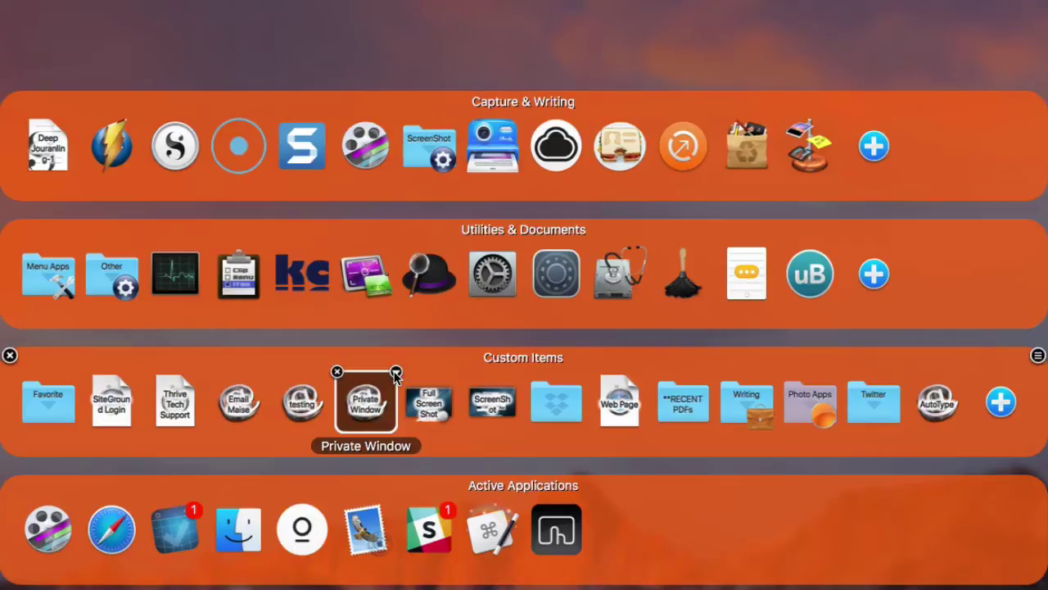
{"action": "left_click", "coordinate": [396, 372]}
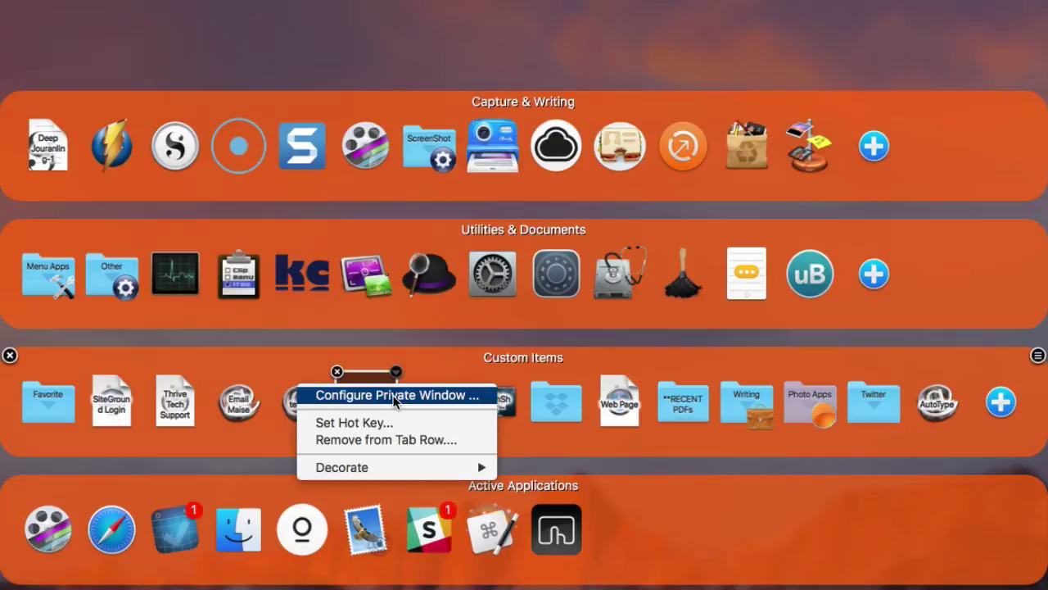
{"action": "left_click", "coordinate": [461, 378]}
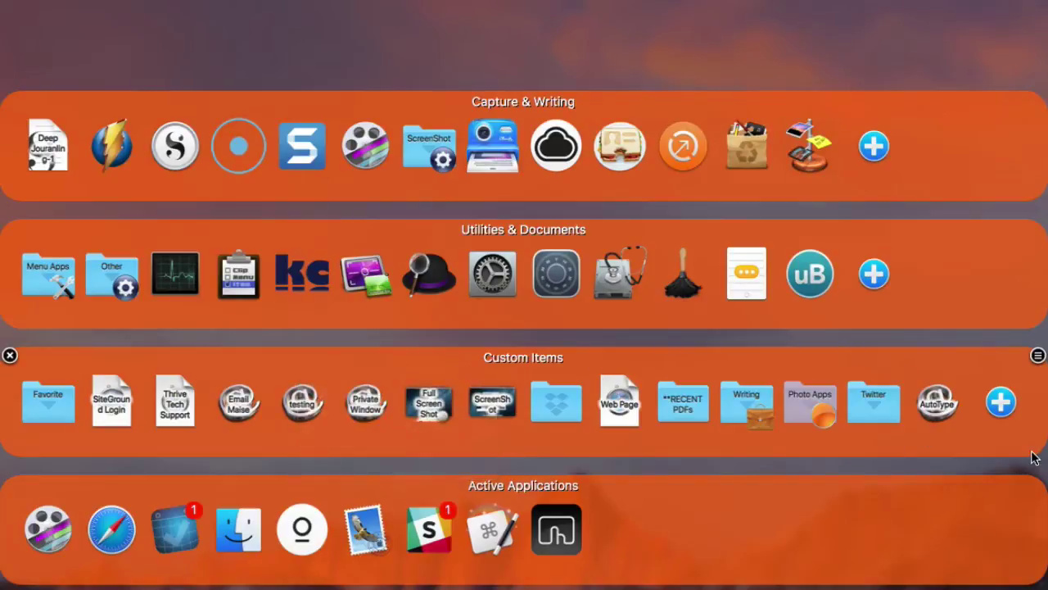
- Add an Auto Type item to the upper Custom Items row and name it "Private Safari Window"
{"action": "left_click", "coordinate": [1002, 402]}
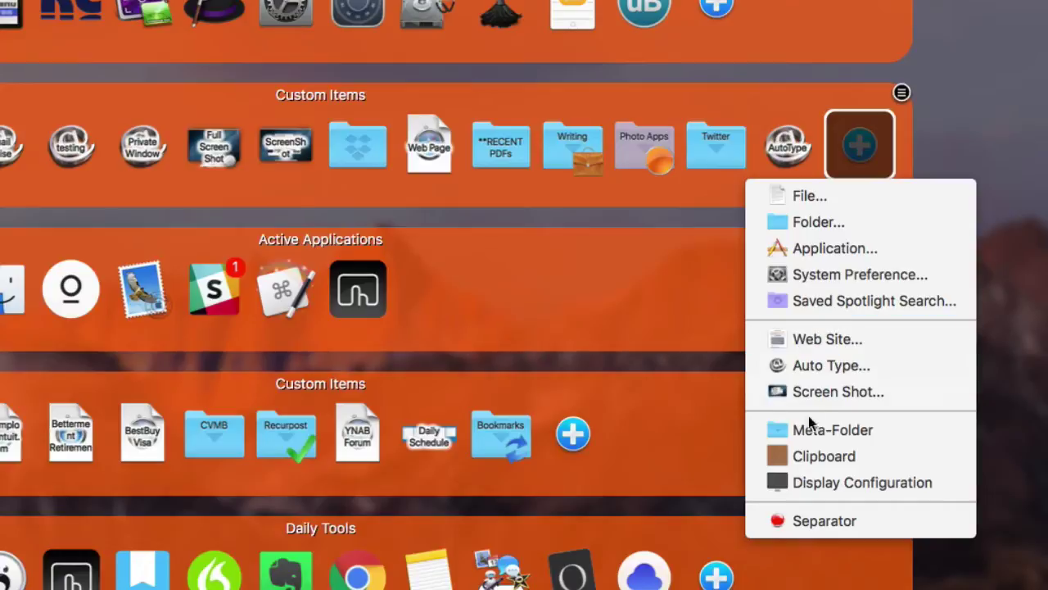
{"action": "left_click", "coordinate": [807, 366]}
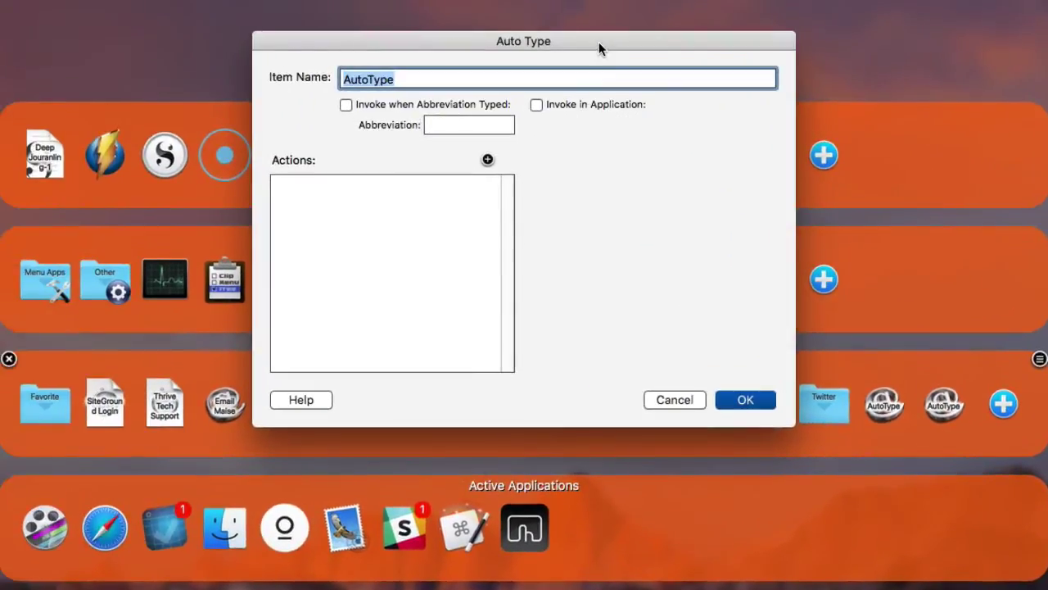
{"action": "left_click_drag", "start_coordinate": [598, 42], "coordinate": [547, 95]}
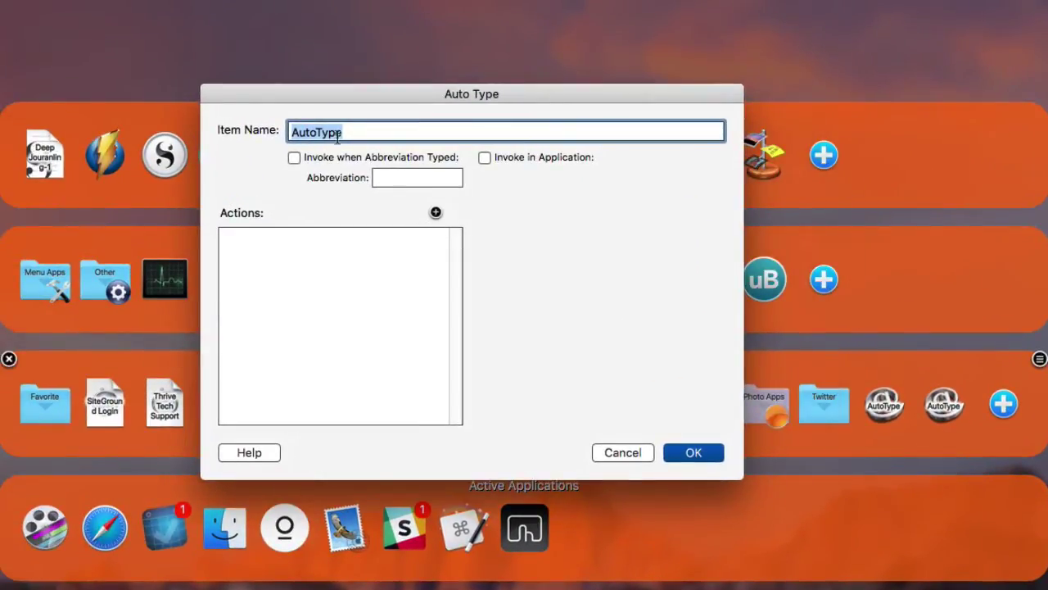
{"action": "type", "text": "Privo"}
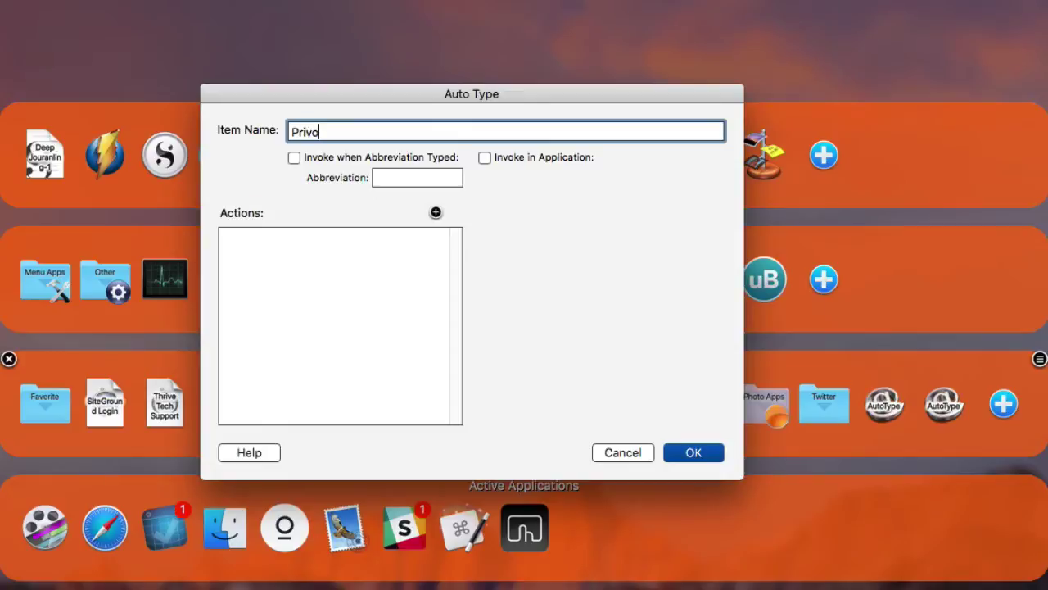
{"action": "key", "text": "BackSpace"}
{"action": "type", "text": "ate Safari Windo"}
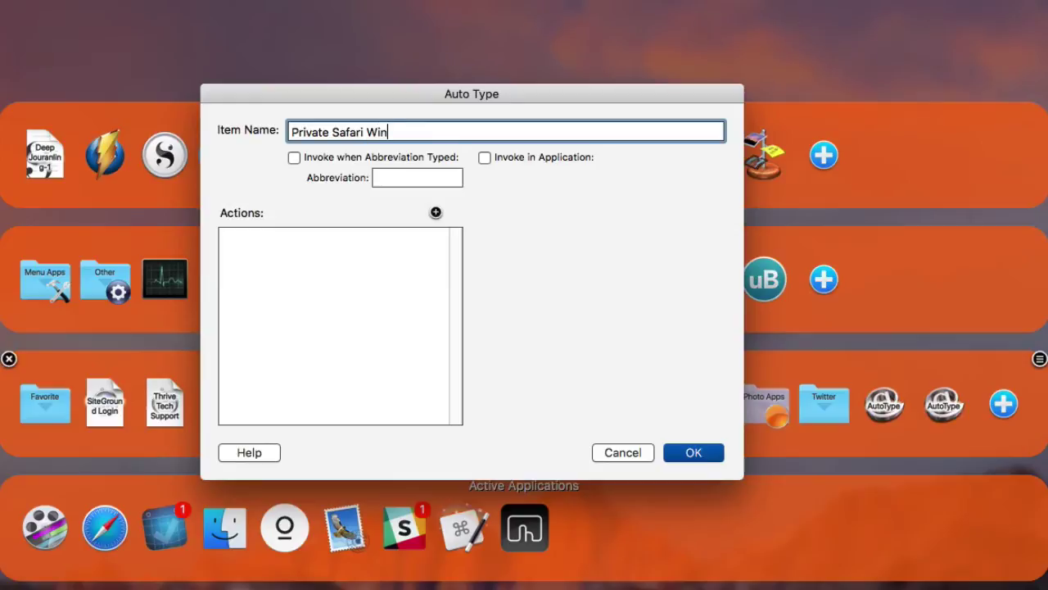
{"action": "type", "text": "w"}
- Enable invoking the Auto Type item in a specific application and choose Safari.app as that application
{"action": "left_click", "coordinate": [484, 157]}
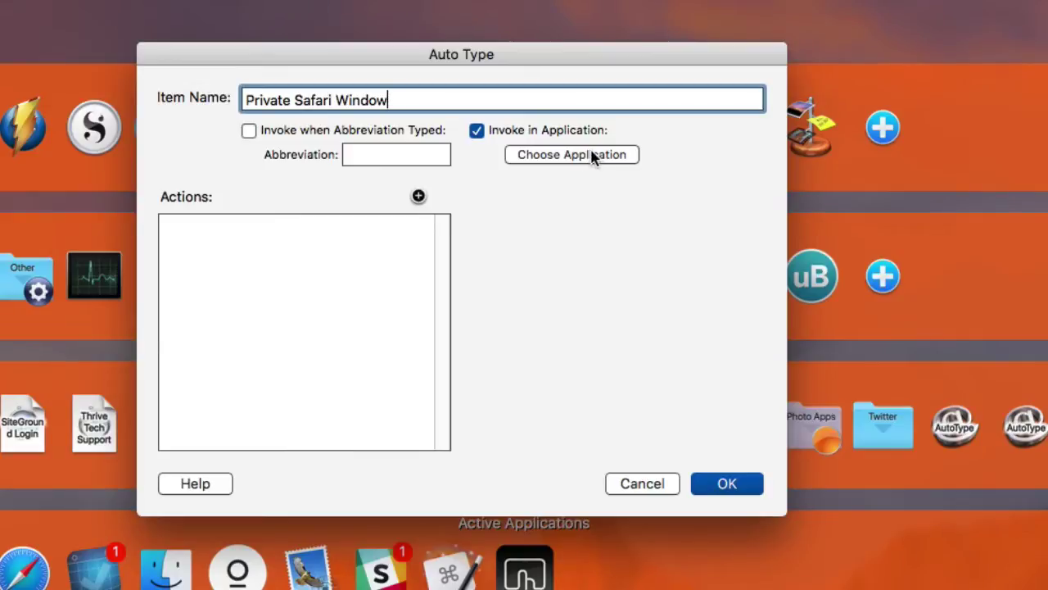
{"action": "left_click", "coordinate": [592, 157]}
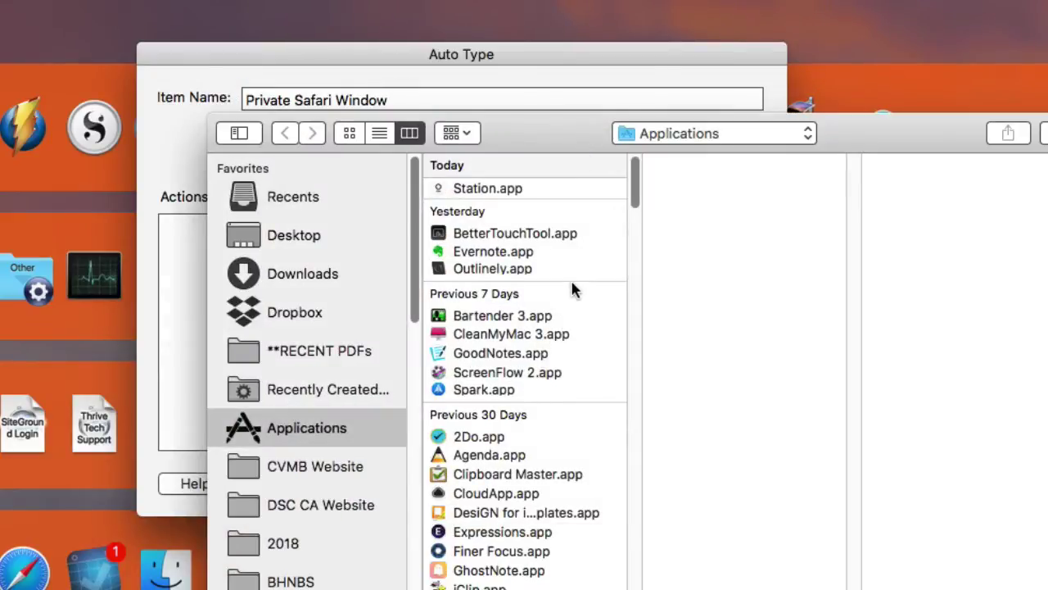
{"action": "scroll", "coordinate": [573, 246], "scroll_direction": "down", "scroll_amount": 5}
{"action": "scroll", "coordinate": [508, 290], "scroll_direction": "up", "scroll_amount": 4}
{"action": "scroll", "coordinate": [571, 289], "scroll_direction": "down", "scroll_amount": 1}
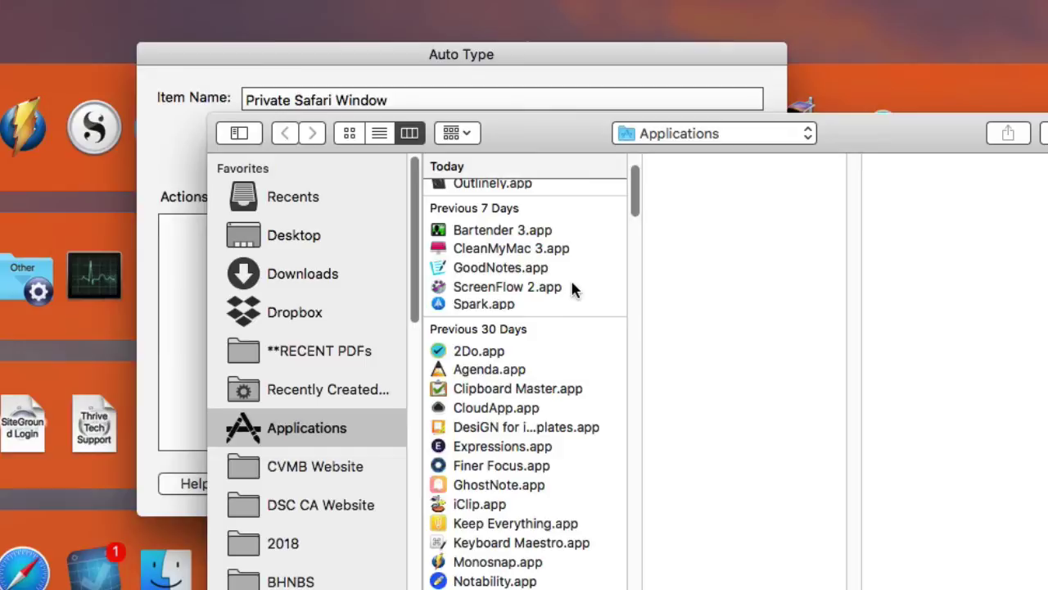
{"action": "type", "text": "safari"}
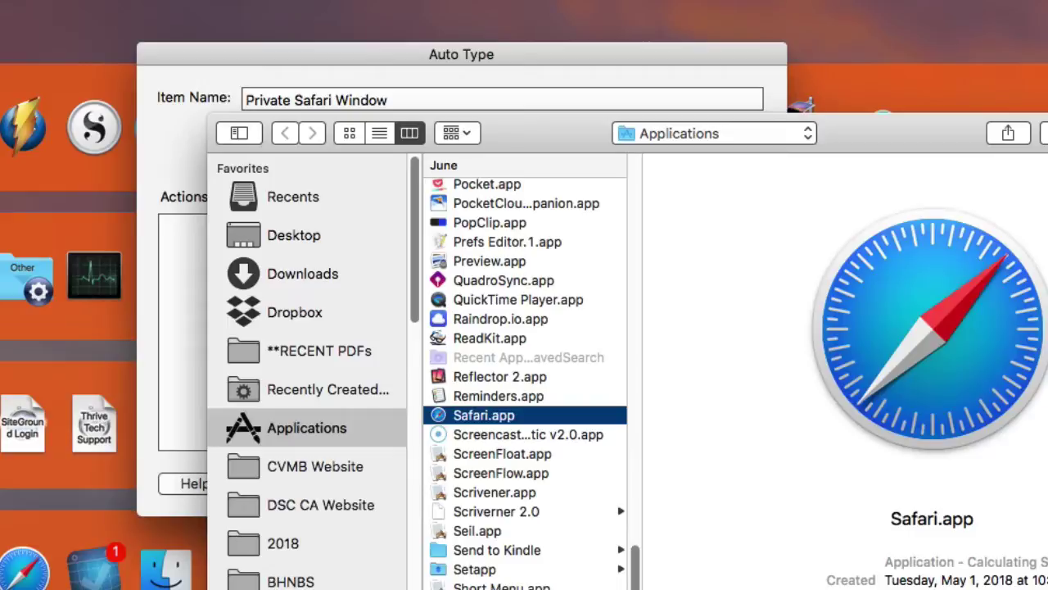
{"action": "key", "text": "Return"}
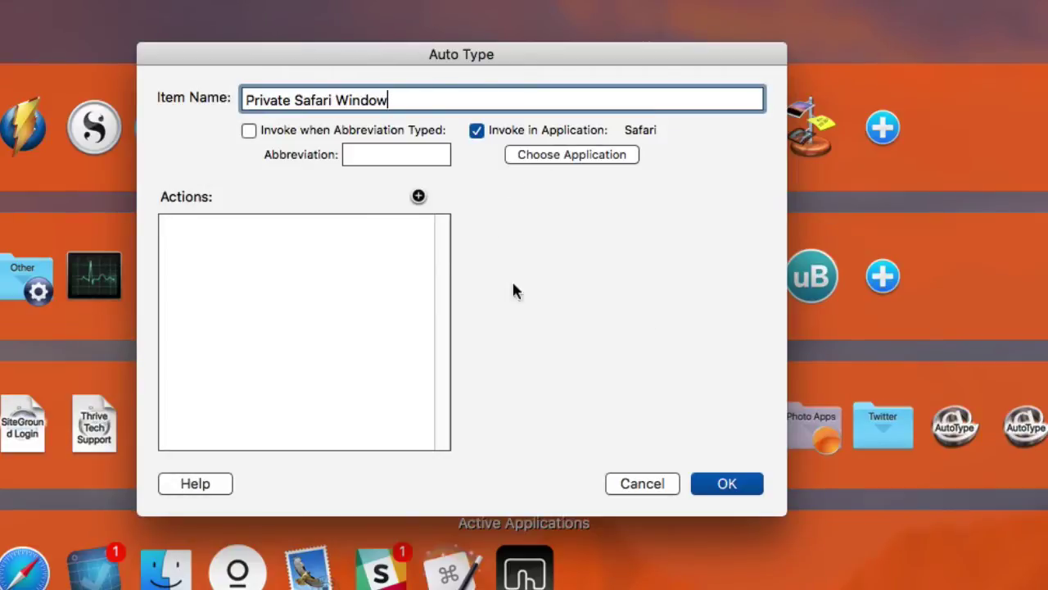
- Add a Select Menu Item action with the menu path "Safari:File:New Private Window"
{"action": "left_click", "coordinate": [419, 197]}
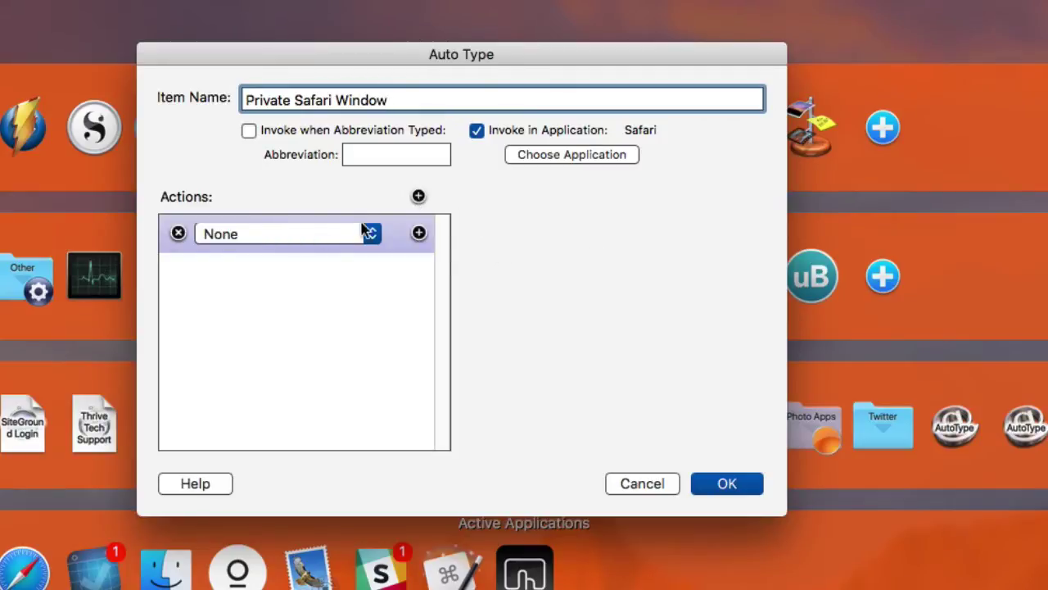
{"action": "left_click", "coordinate": [308, 239]}
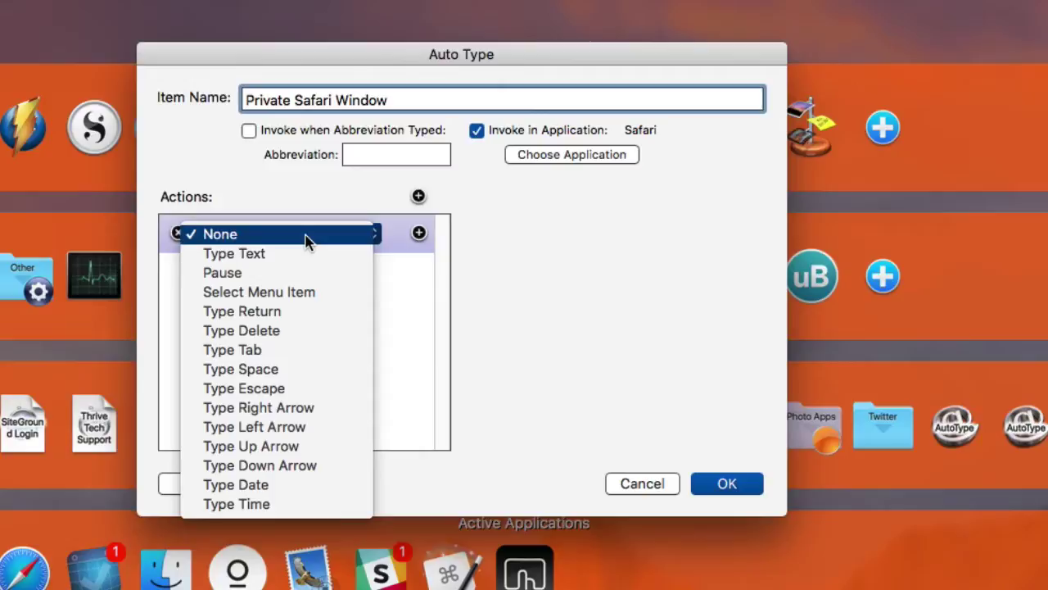
{"action": "left_click", "coordinate": [322, 292]}
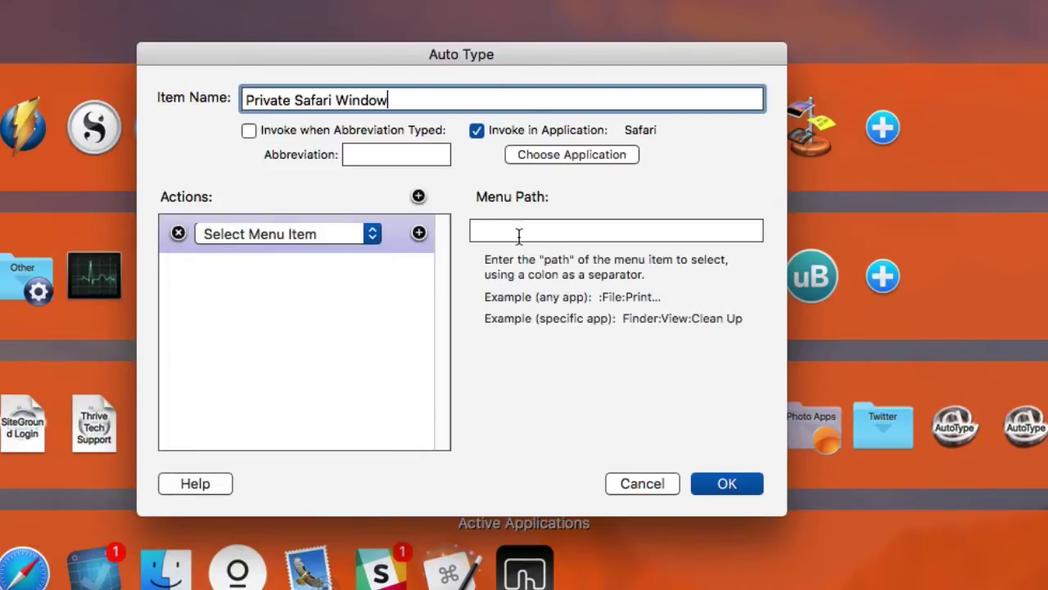
{"action": "left_click", "coordinate": [512, 232]}
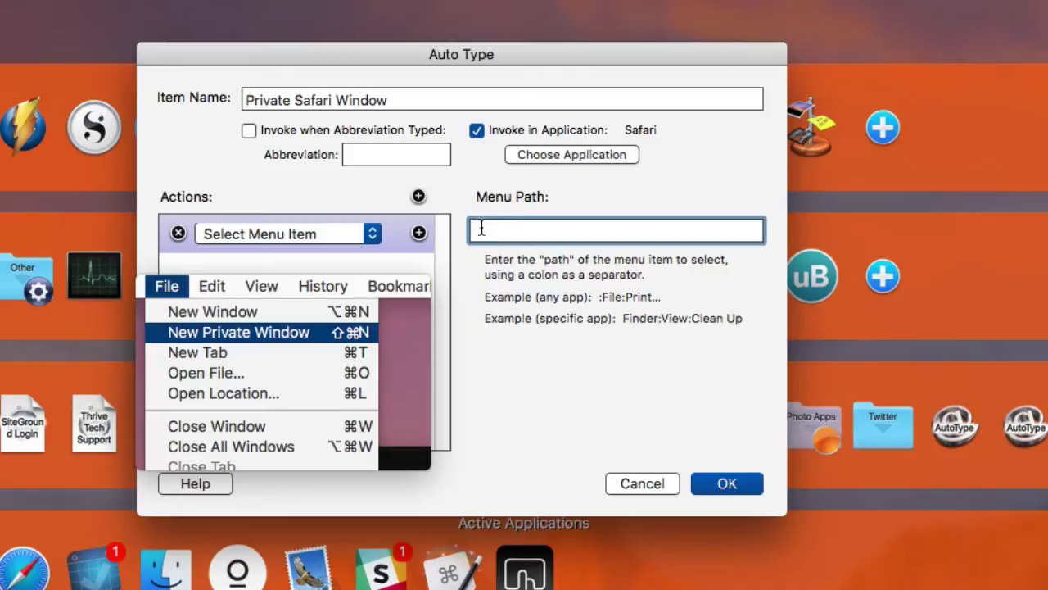
{"action": "type", "text": "Safari:"}
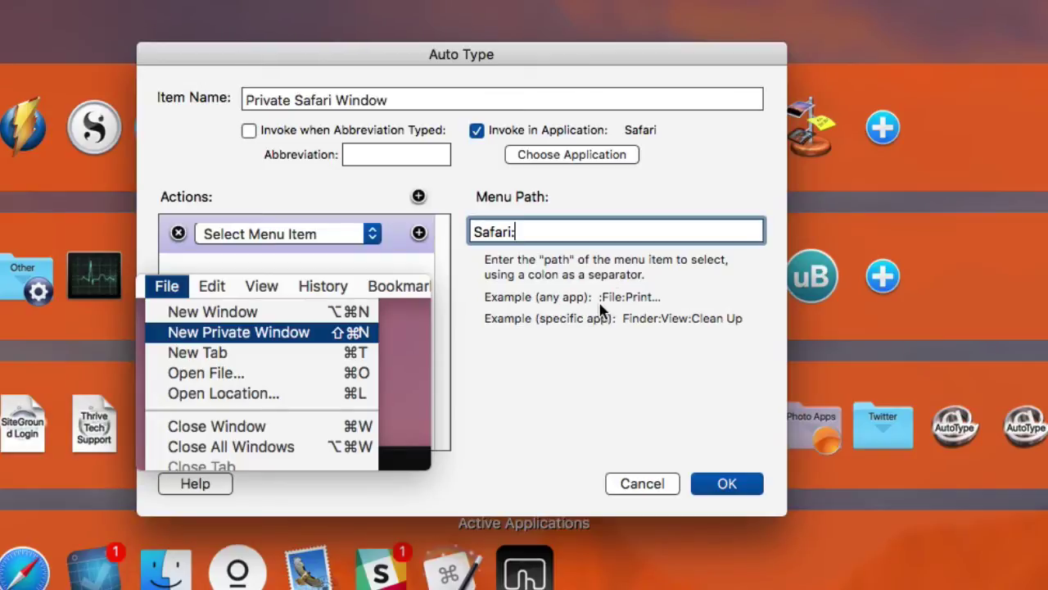
{"action": "type", "text": "File:New Pr"}
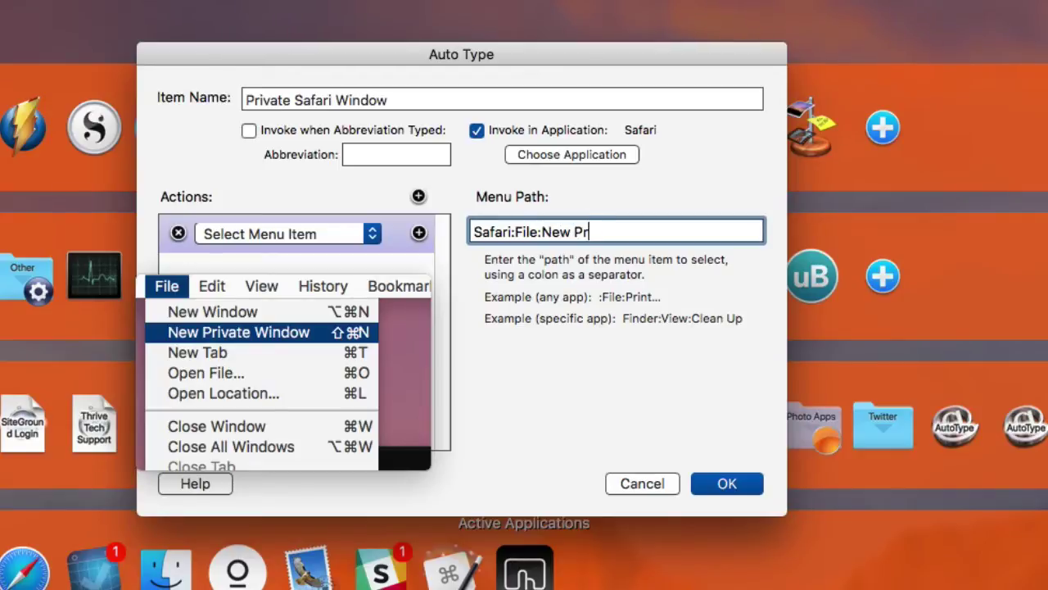
{"action": "type", "text": "ivate Window"}
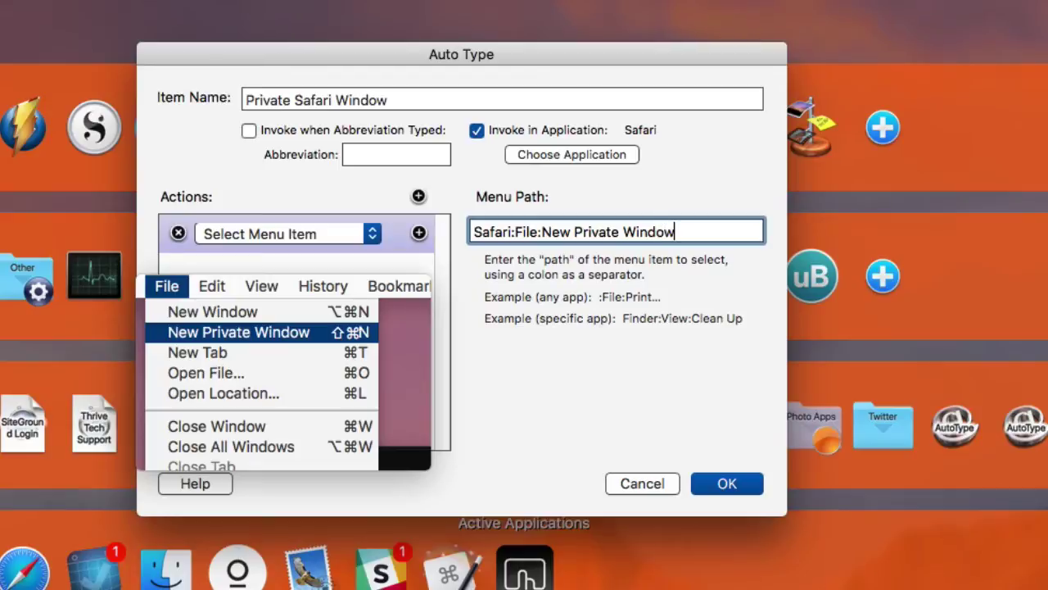
- Save the Auto Type item and move it directly after Private Window in the Custom Items row
{"action": "mouse_move", "coordinate": [319, 311]}
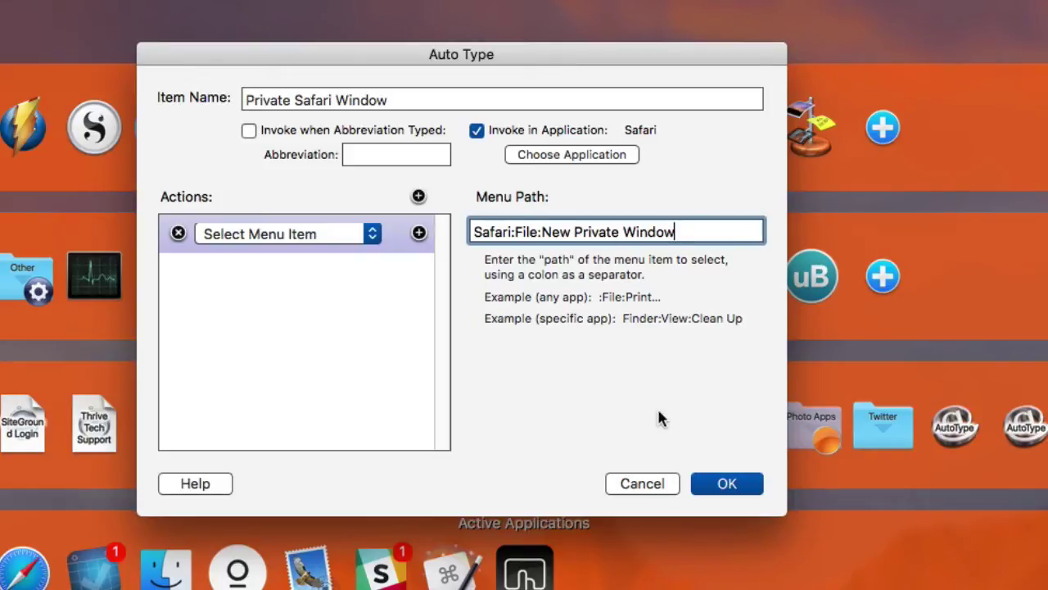
{"action": "left_click", "coordinate": [726, 484]}
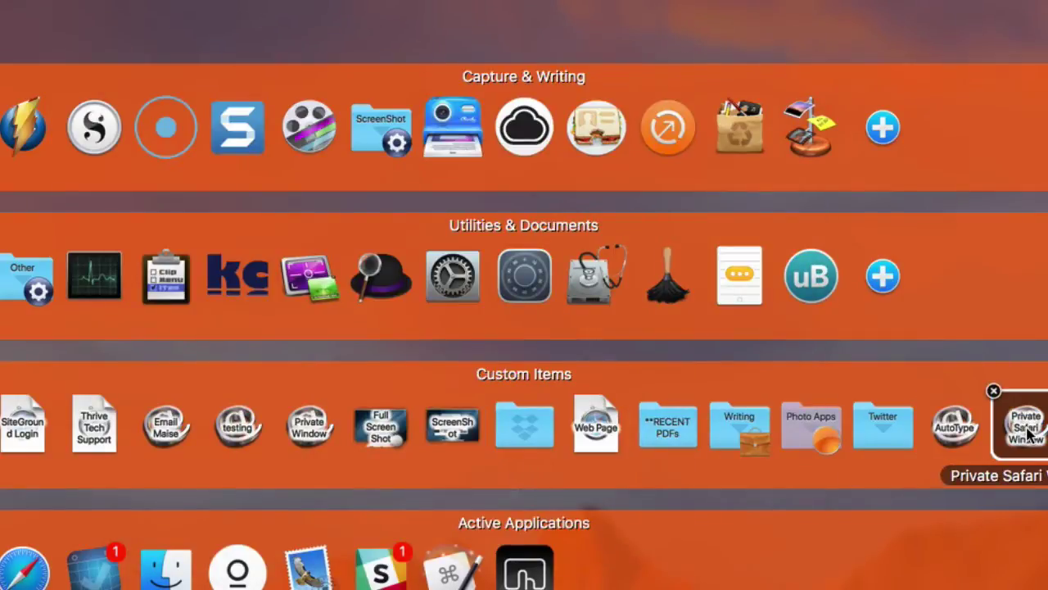
{"action": "left_click_drag", "start_coordinate": [1028, 433], "coordinate": [371, 435]}
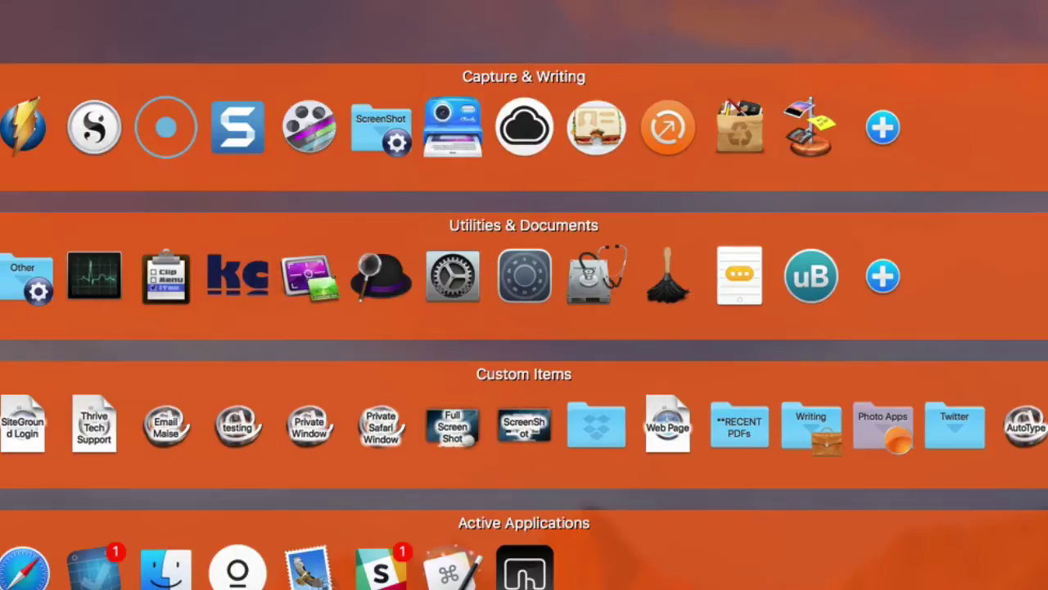
- Open the configuration of the e-mail Auto Type item in the upper Custom Items row, review its list of actions, and accept the settings
{"action": "mouse_move", "coordinate": [317, 441]}
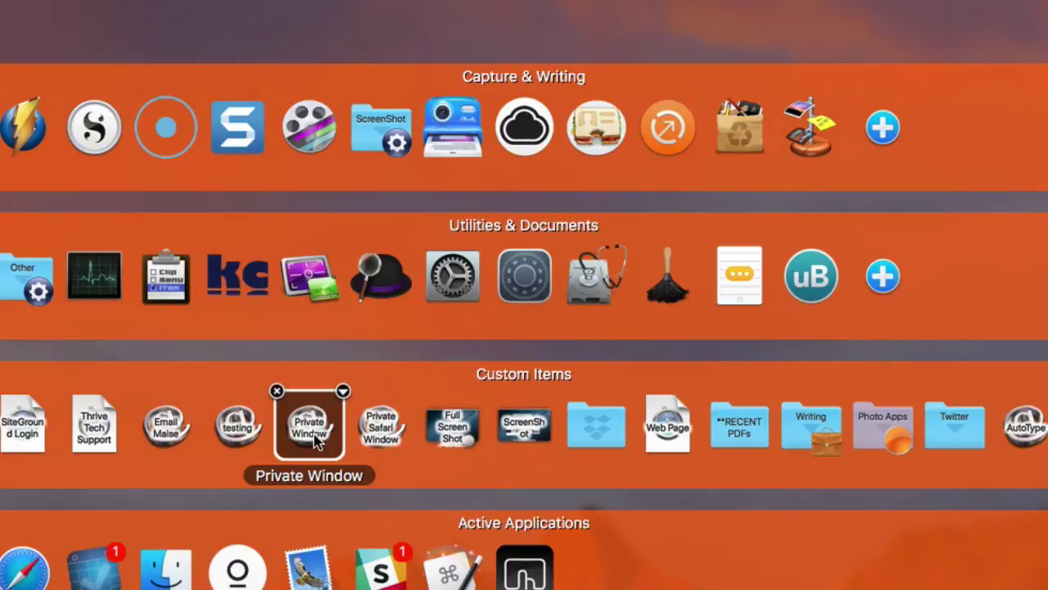
{"action": "mouse_move", "coordinate": [176, 432]}
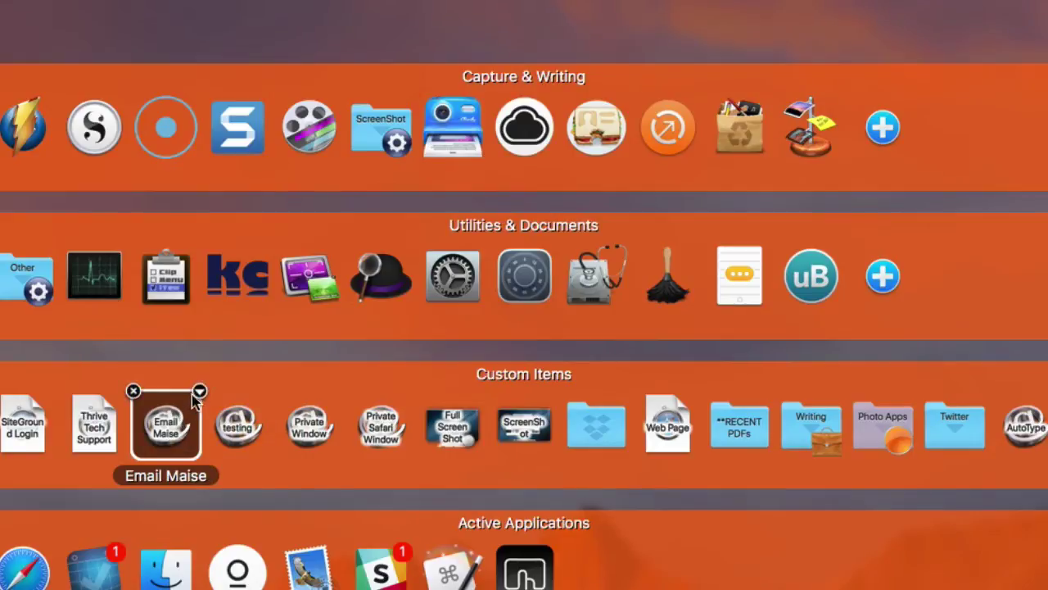
{"action": "left_click", "coordinate": [199, 392]}
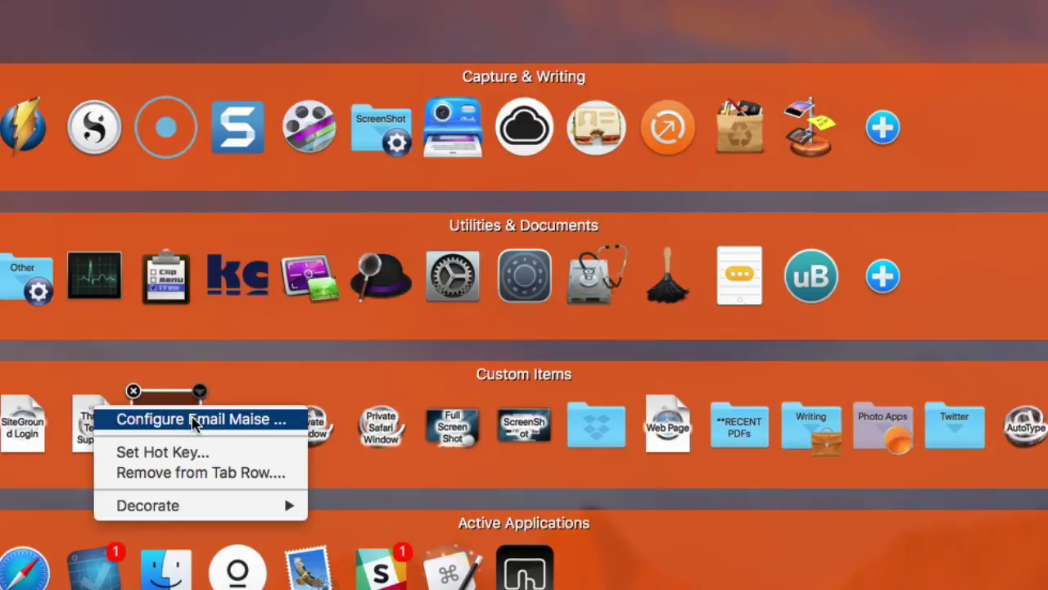
{"action": "left_click", "coordinate": [194, 419]}
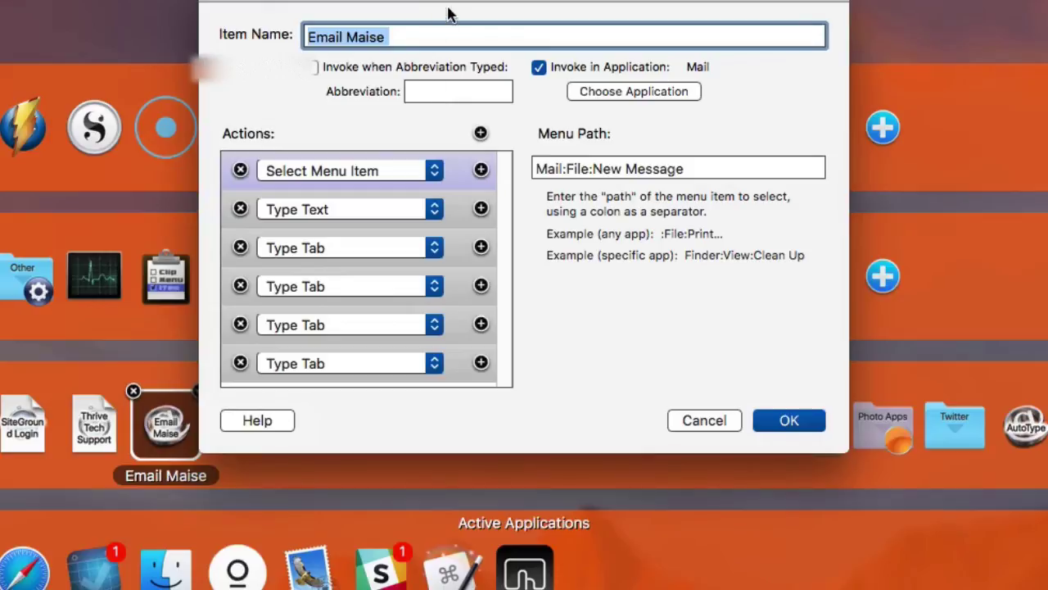
{"action": "left_click_drag", "start_coordinate": [467, 4], "coordinate": [440, 99]}
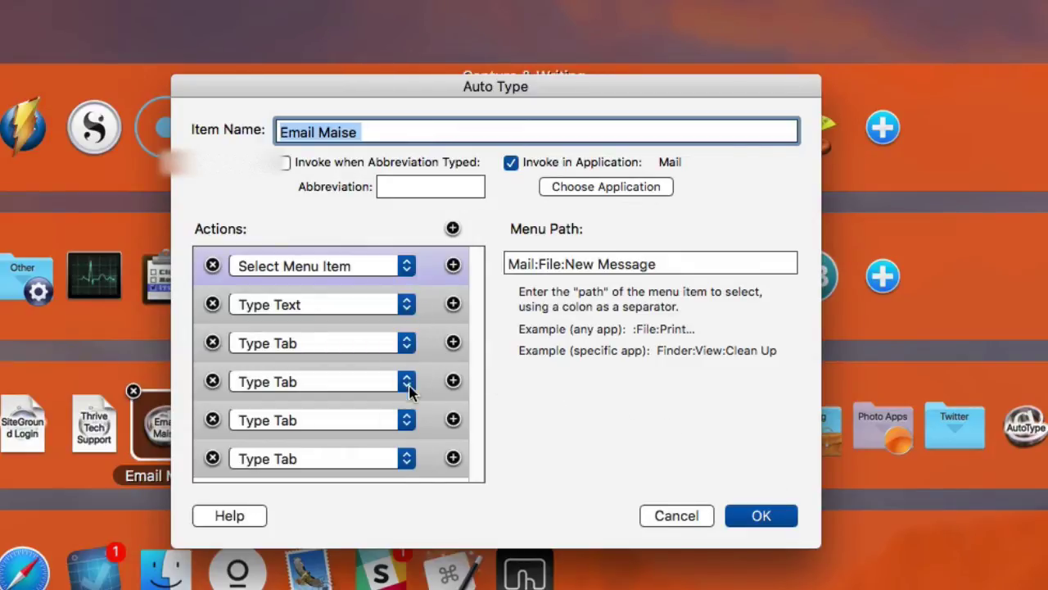
{"action": "scroll", "coordinate": [391, 406], "scroll_direction": "right", "scroll_amount": 1}
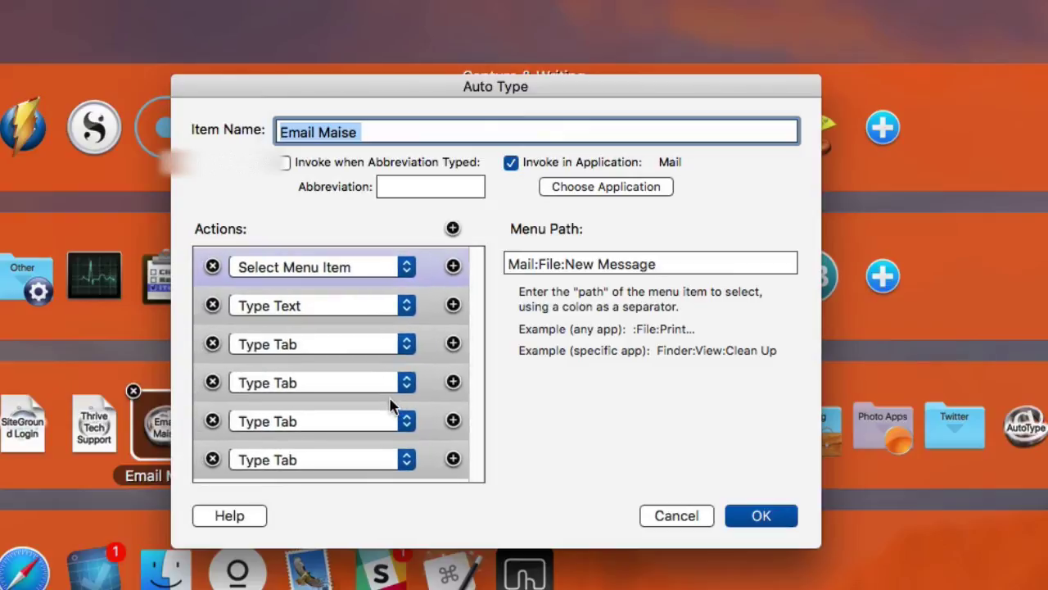
{"action": "scroll", "coordinate": [391, 406], "scroll_direction": "down", "scroll_amount": 2}
{"action": "scroll", "coordinate": [392, 405], "scroll_direction": "up", "scroll_amount": 2}
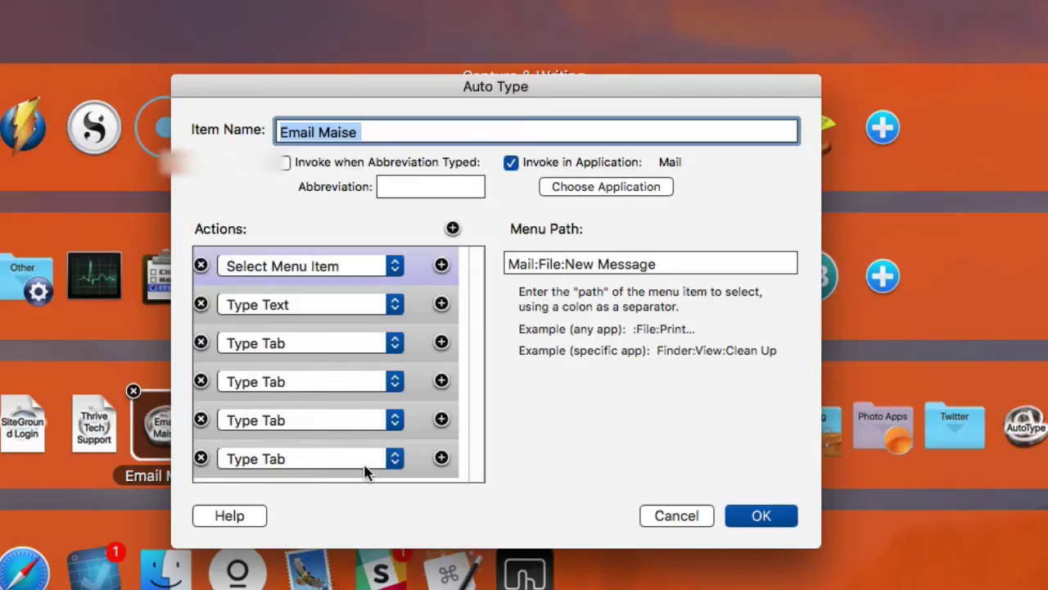
{"action": "left_click", "coordinate": [757, 516]}
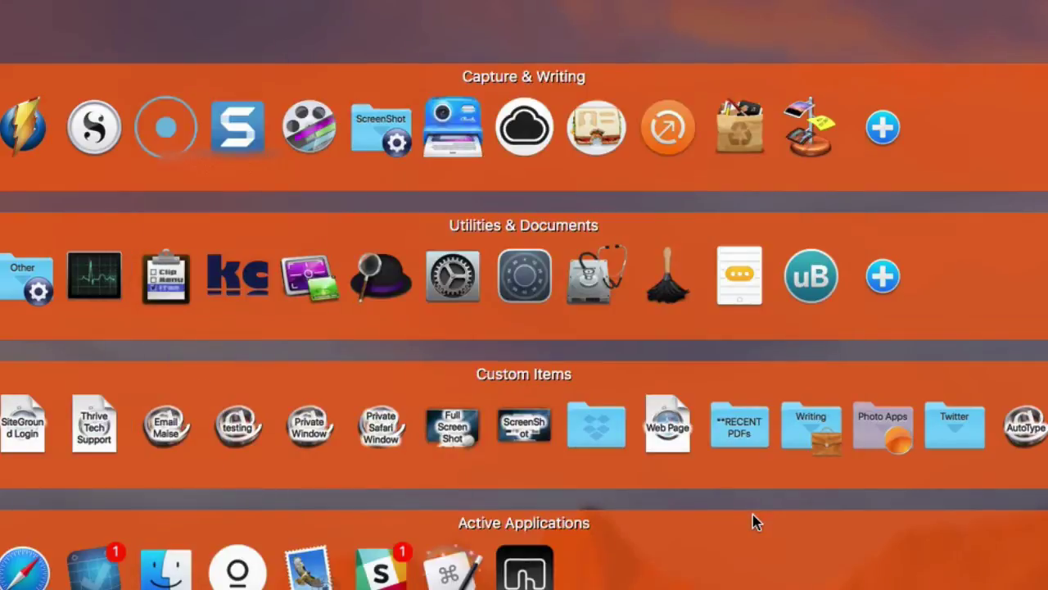
- Run the e-mail Auto Type item to create an addressed message in Mail and place the cursor in its body
{"action": "left_click", "coordinate": [166, 426]}
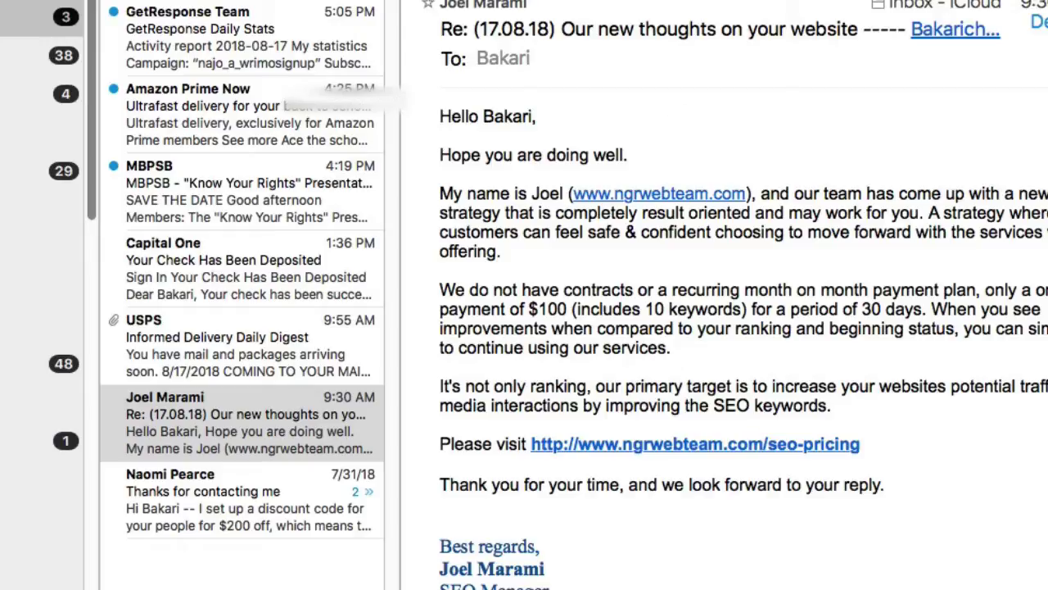
{"action": "key", "text": "super+n"}
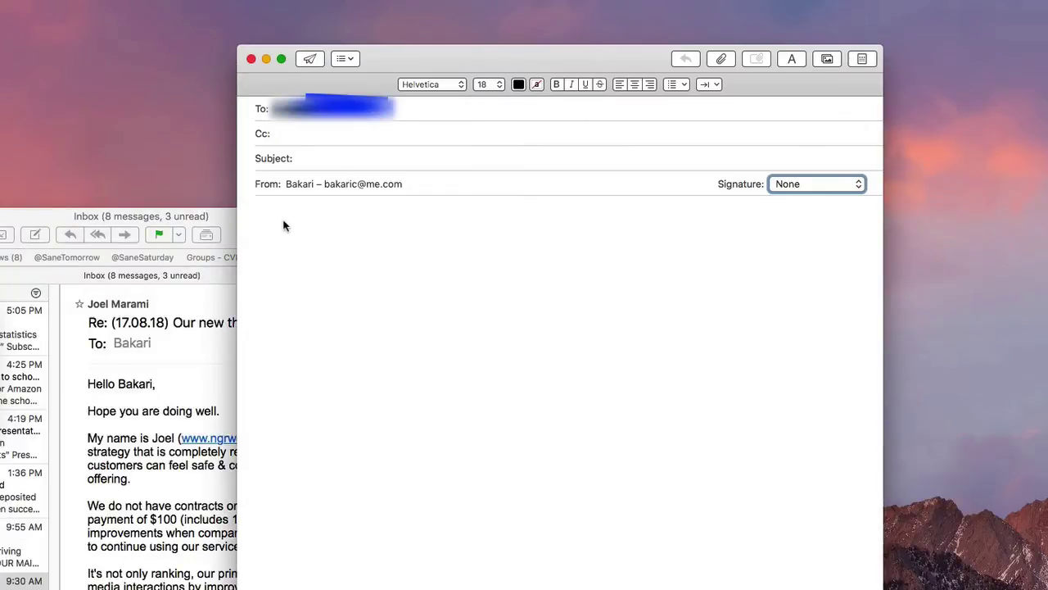
{"action": "left_click", "coordinate": [279, 221]}
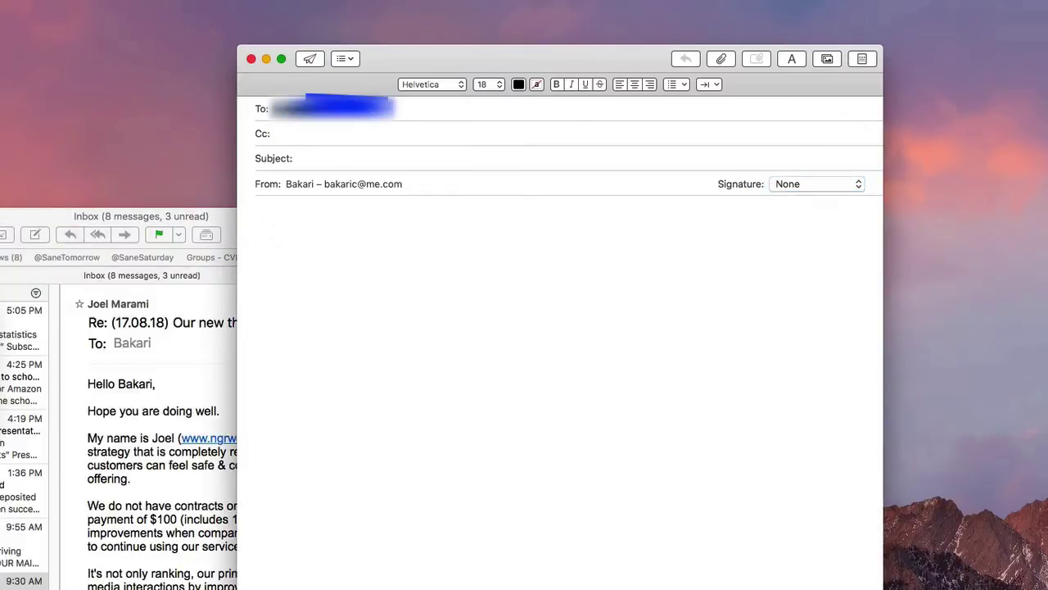
- Close the Mail inbox window and minimize the new message window
{"action": "double_click", "coordinate": [141, 215]}
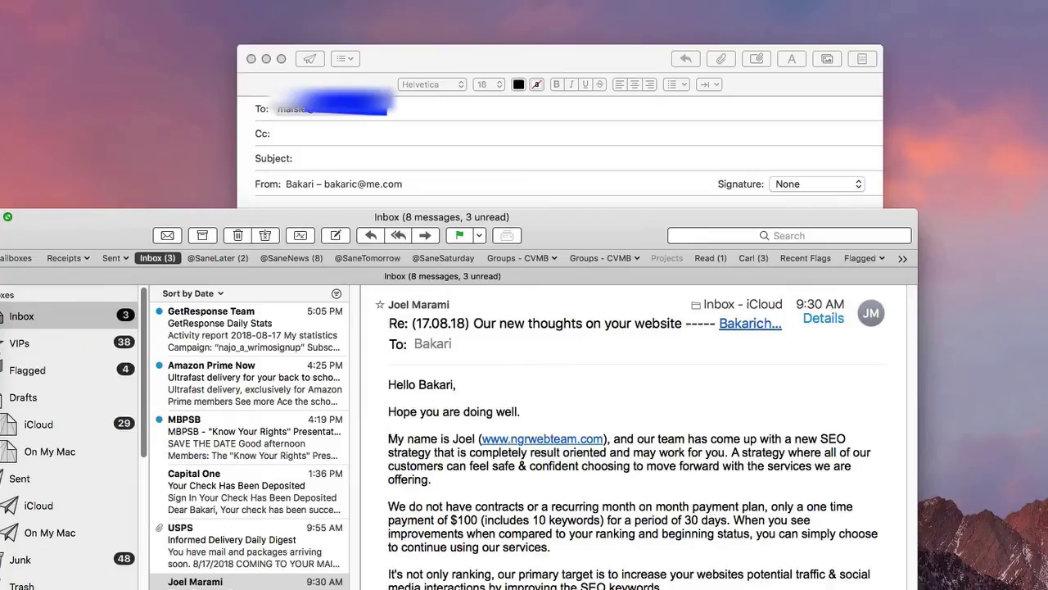
{"action": "key", "text": "super+w"}
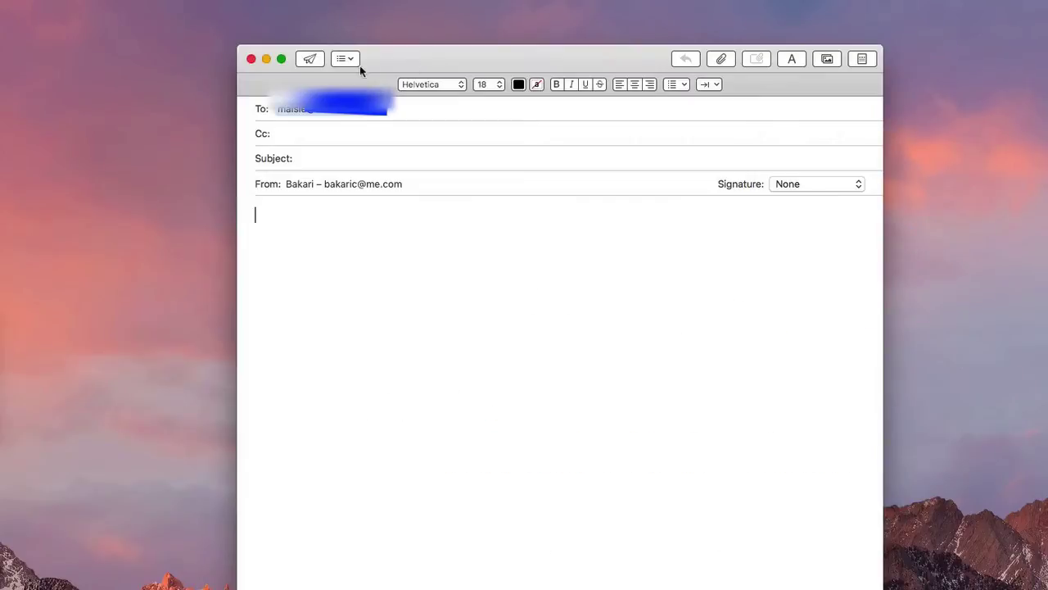
{"action": "left_click", "coordinate": [264, 59]}
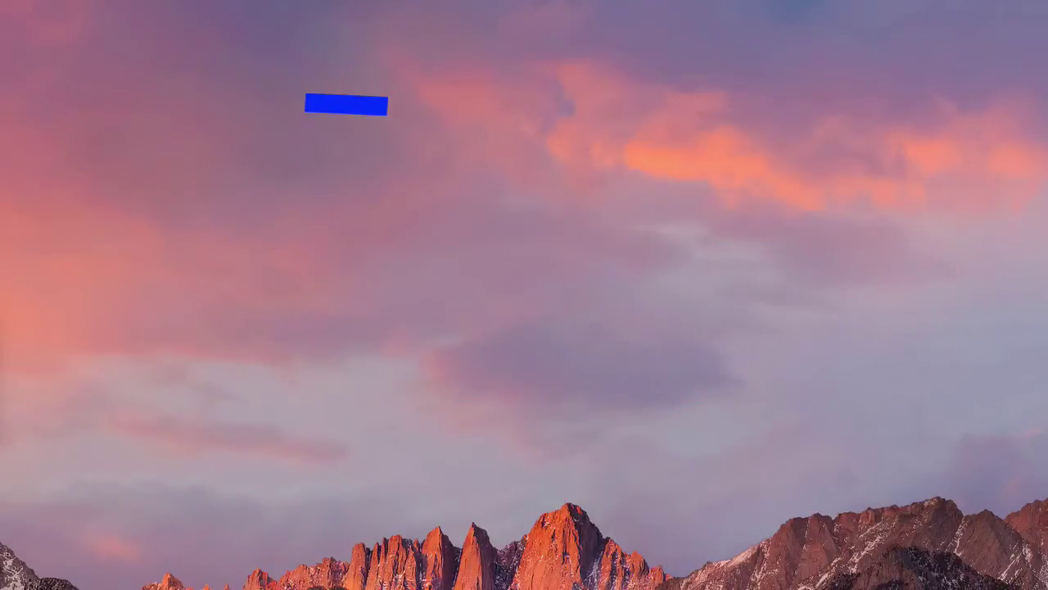
- Add a Web Site item to the upper Custom Items row, check its new tab and new window options, and cancel its settings
{"action": "key", "text": "ctrl+space"}
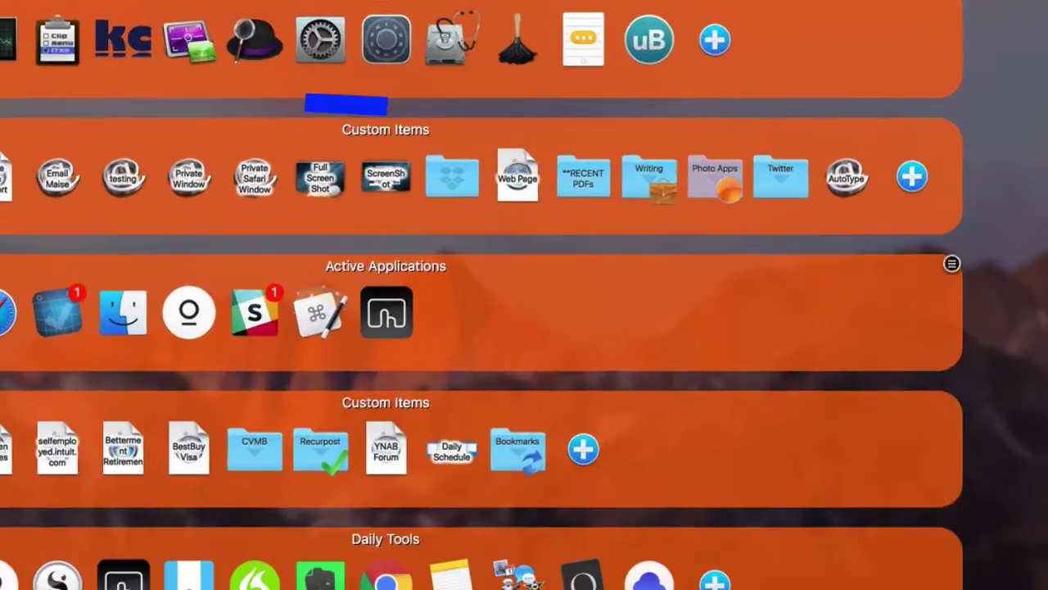
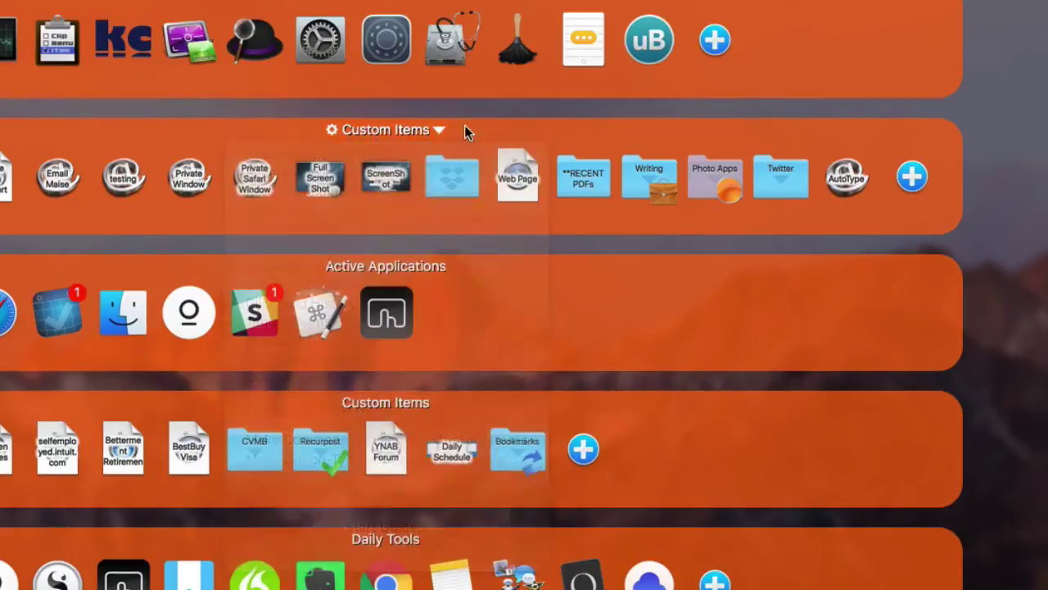
{"action": "left_click", "coordinate": [918, 180]}
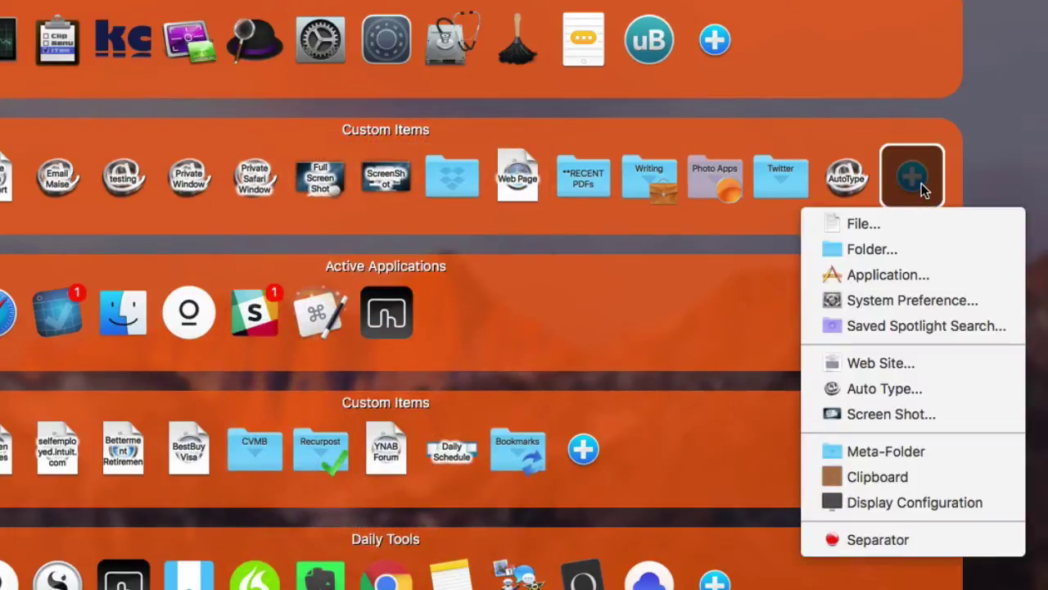
{"action": "left_click", "coordinate": [880, 362]}
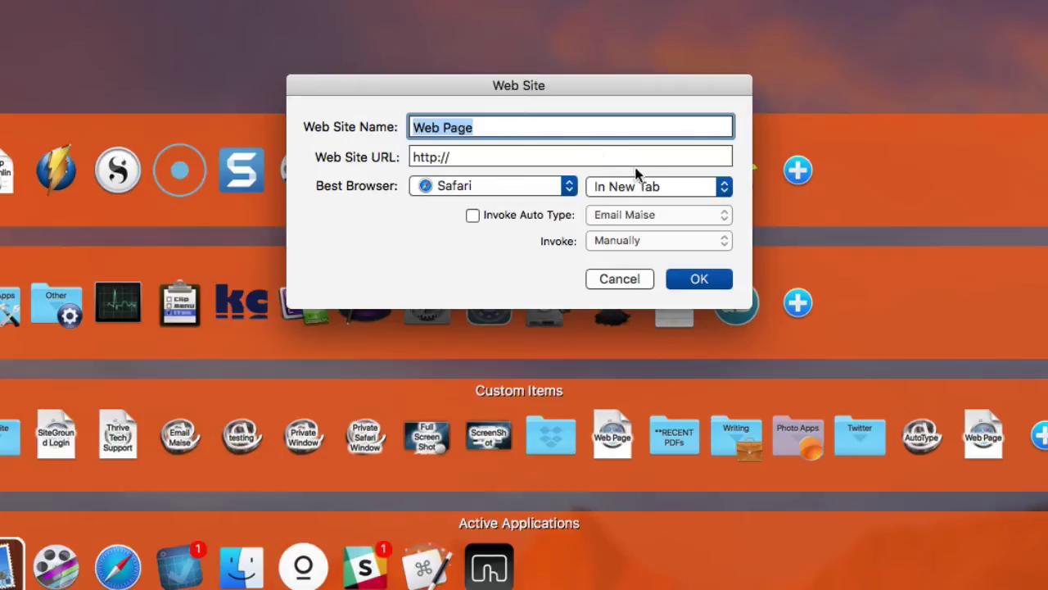
{"action": "left_click", "coordinate": [653, 187]}
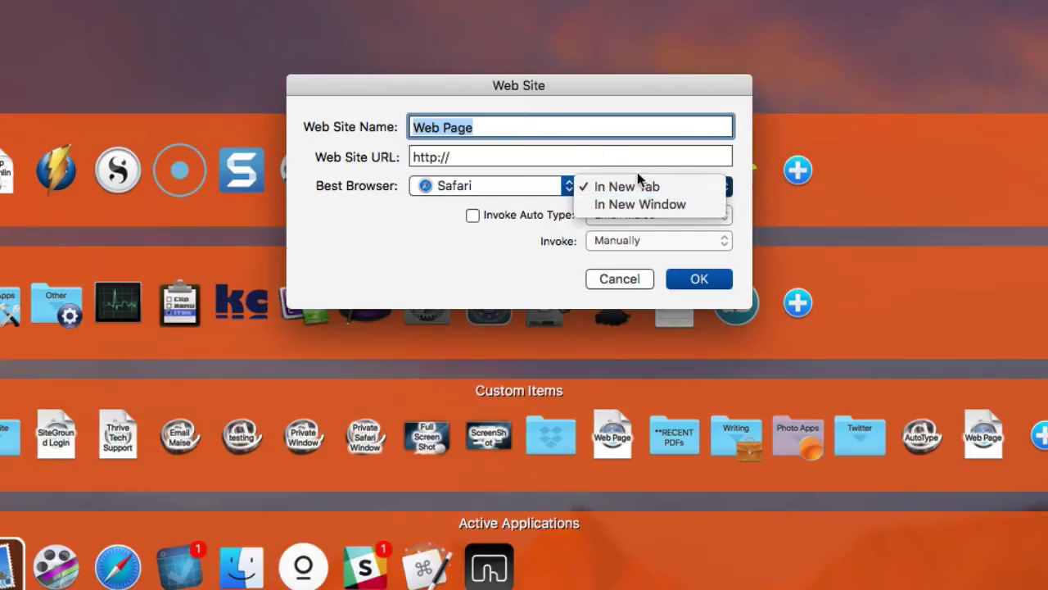
{"action": "left_click", "coordinate": [619, 270]}
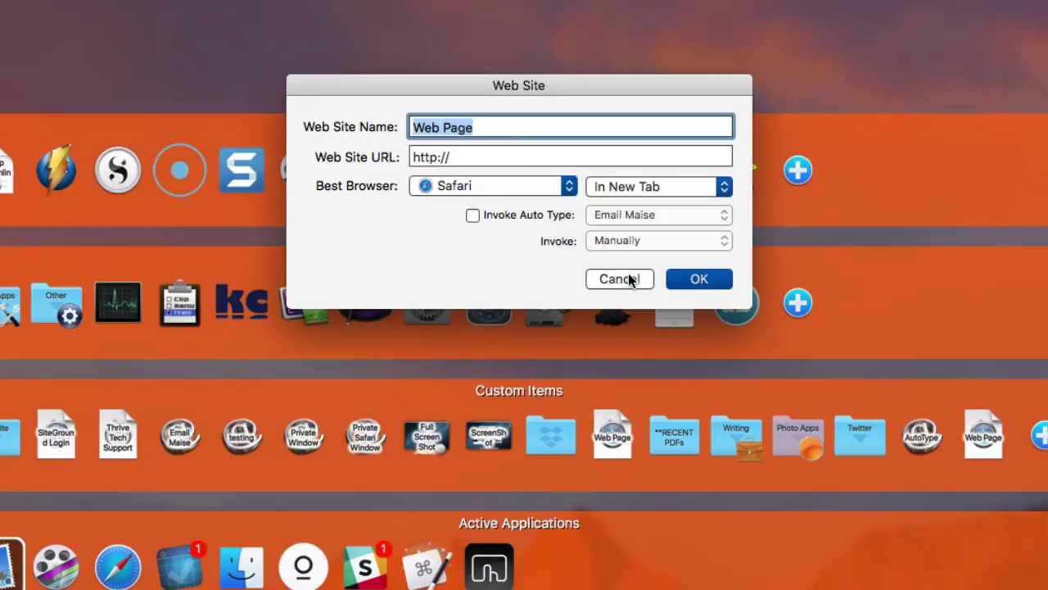
{"action": "left_click", "coordinate": [631, 279]}
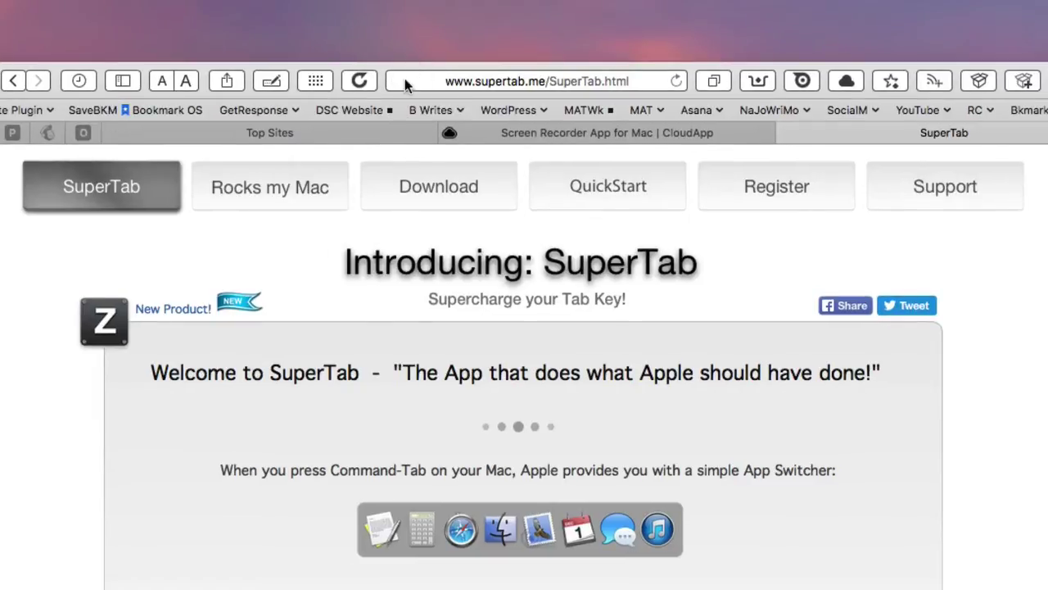
{"action": "left_click", "coordinate": [425, 84]}
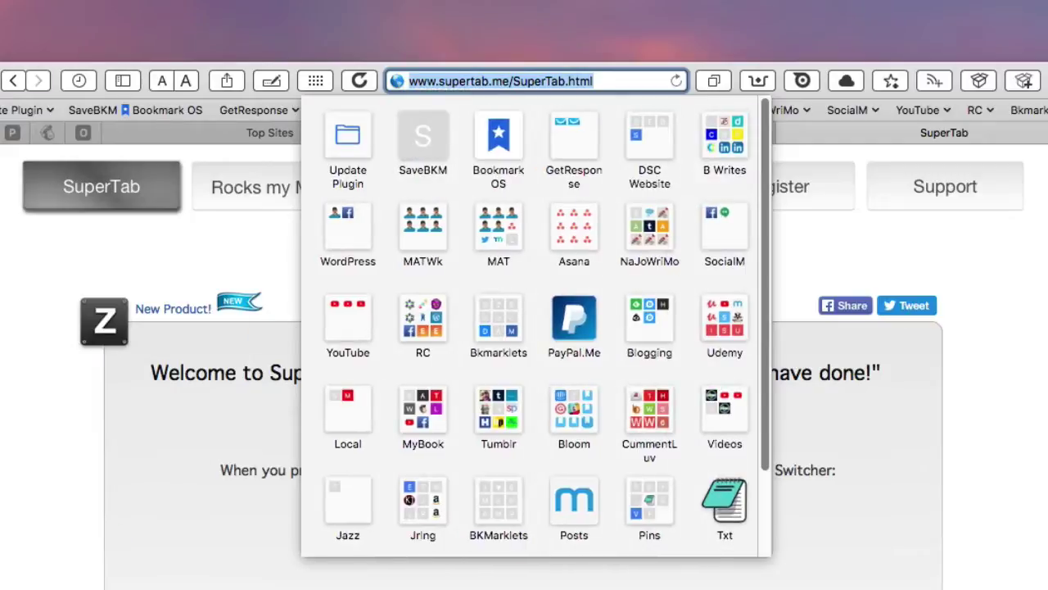
{"action": "key", "text": "ctrl+space"}
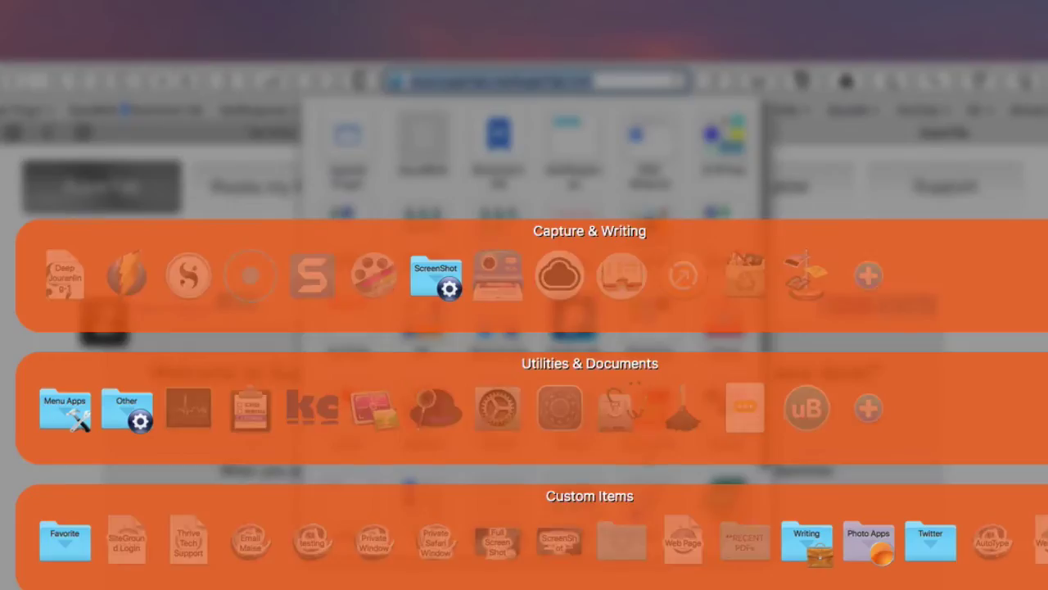
{"action": "scroll", "coordinate": [304, 496], "scroll_direction": "down", "scroll_amount": 5}
{"action": "left_click_drag", "start_coordinate": [397, 327], "coordinate": [387, 321]}
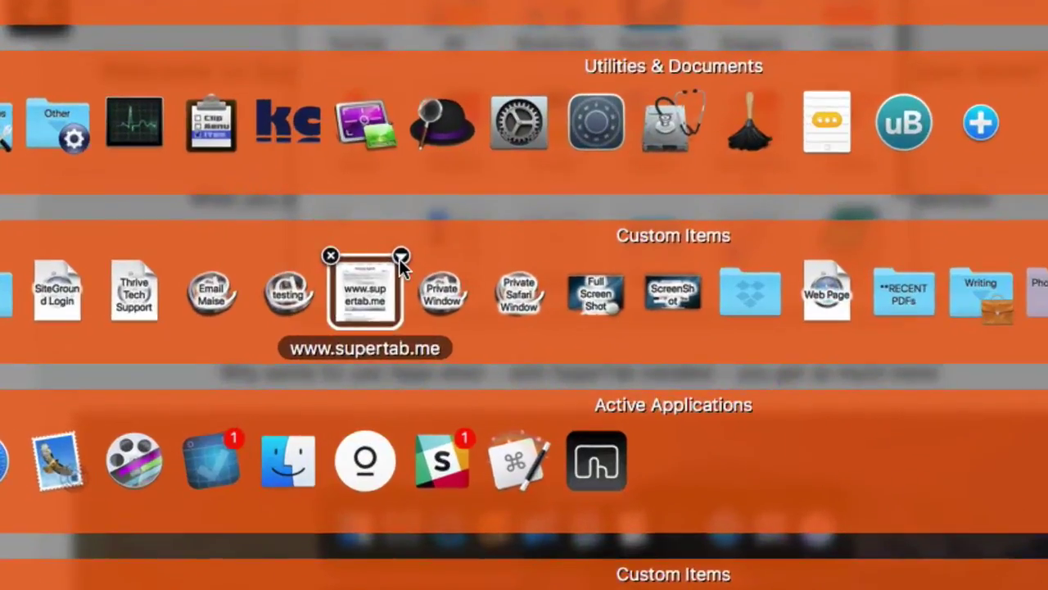
{"action": "right_click", "coordinate": [389, 295]}
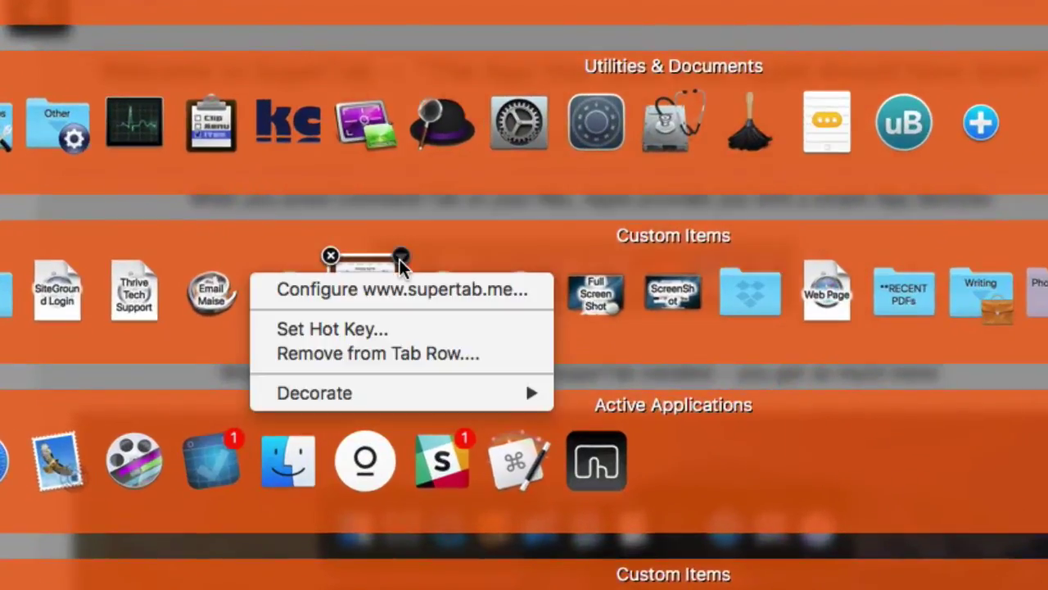
{"action": "left_click", "coordinate": [393, 320]}
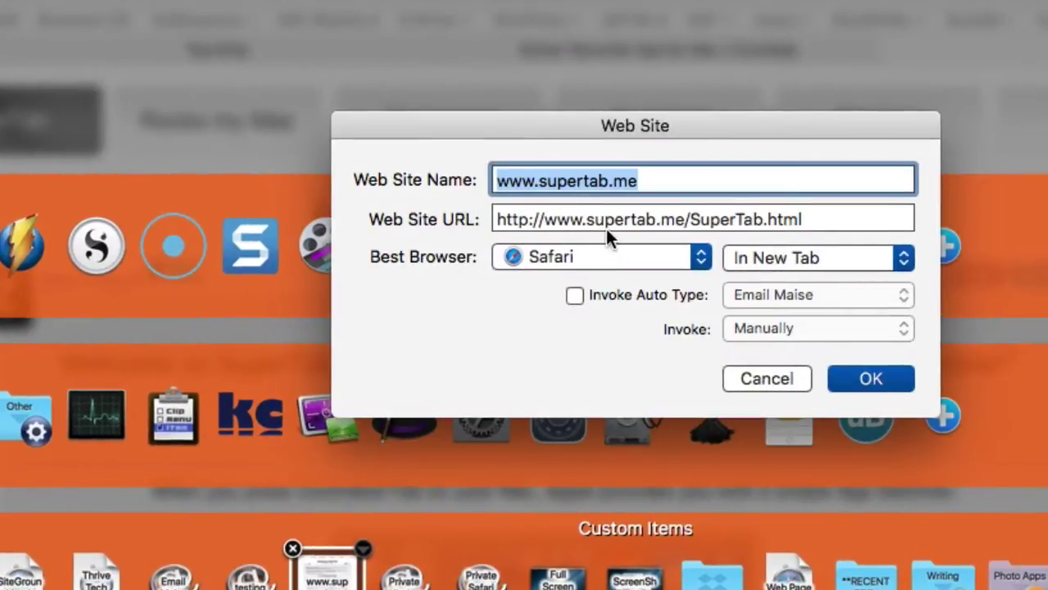
{"action": "type", "text": "Super"}
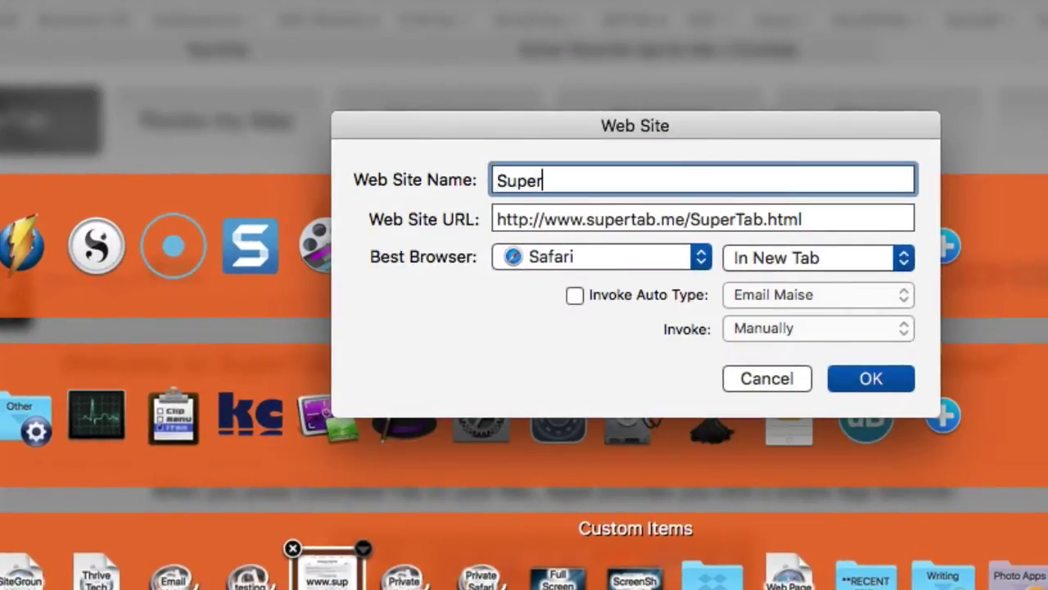
{"action": "type", "text": "tab"}
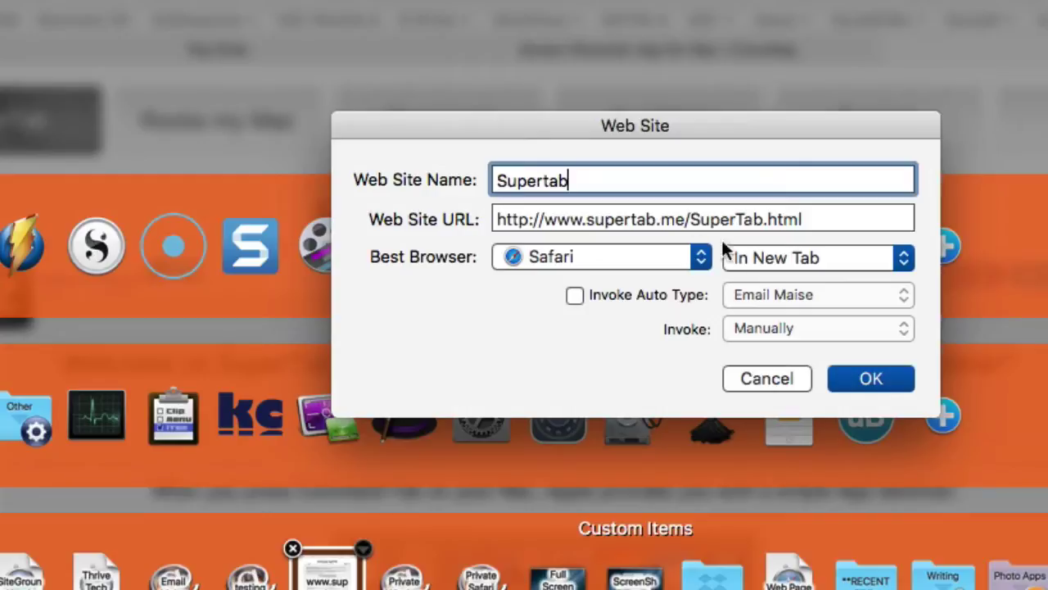
{"action": "left_click", "coordinate": [766, 255]}
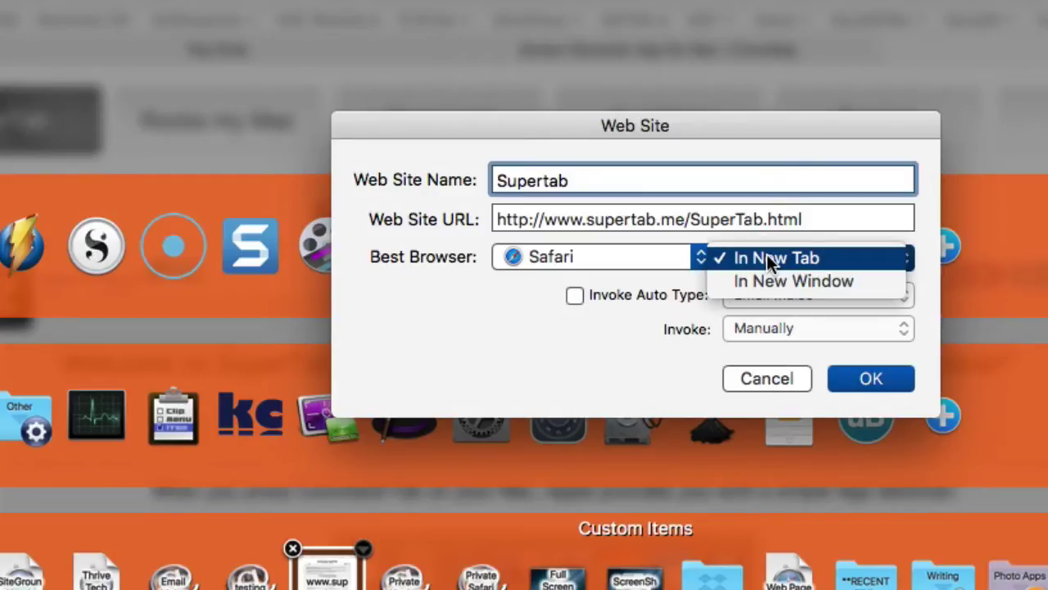
{"action": "left_click", "coordinate": [708, 353]}
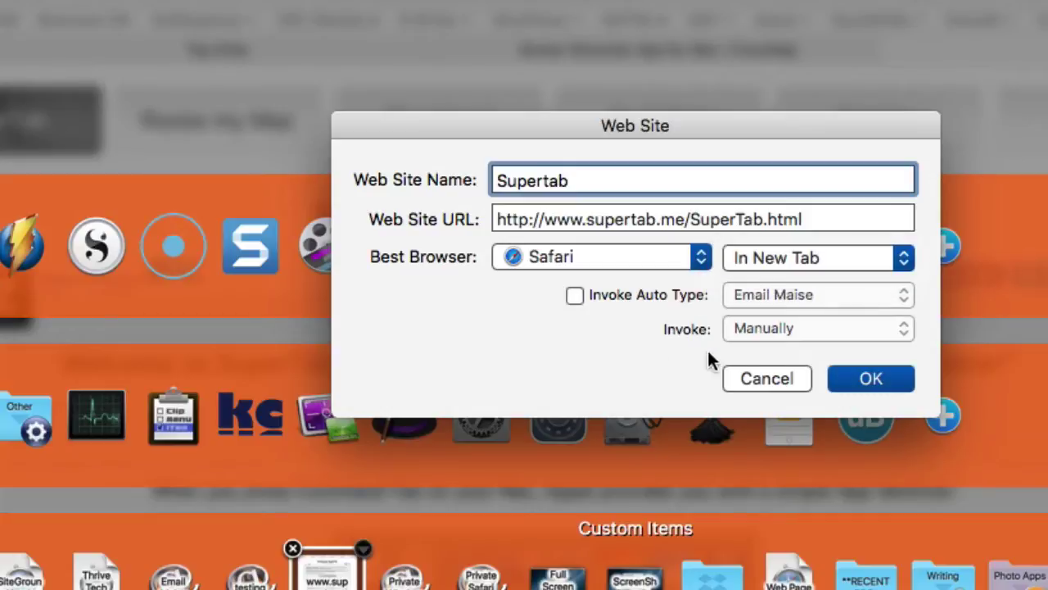
{"action": "left_click", "coordinate": [755, 378]}
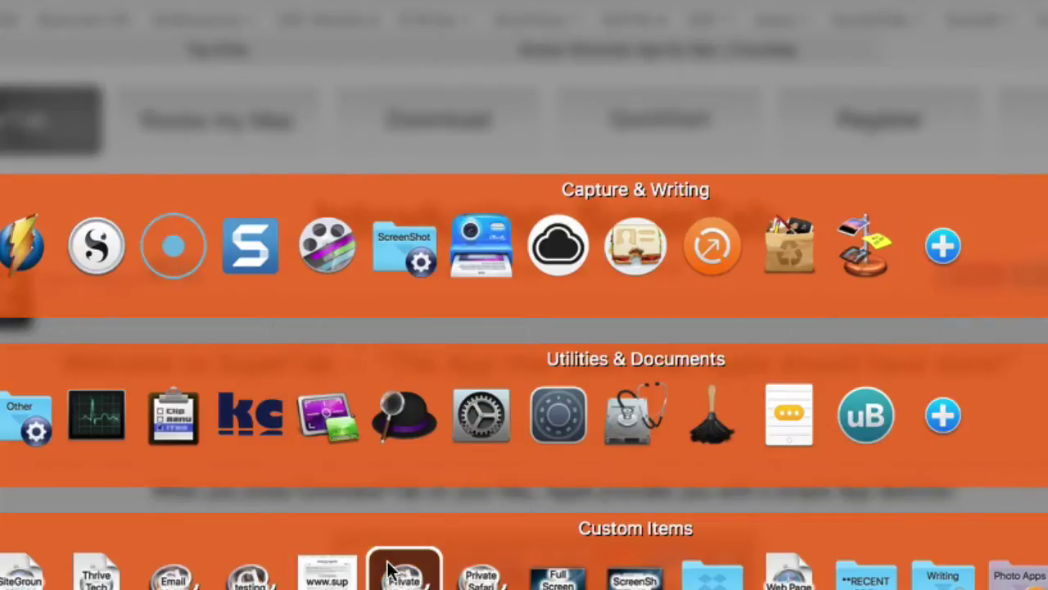
{"action": "mouse_move", "coordinate": [347, 562]}
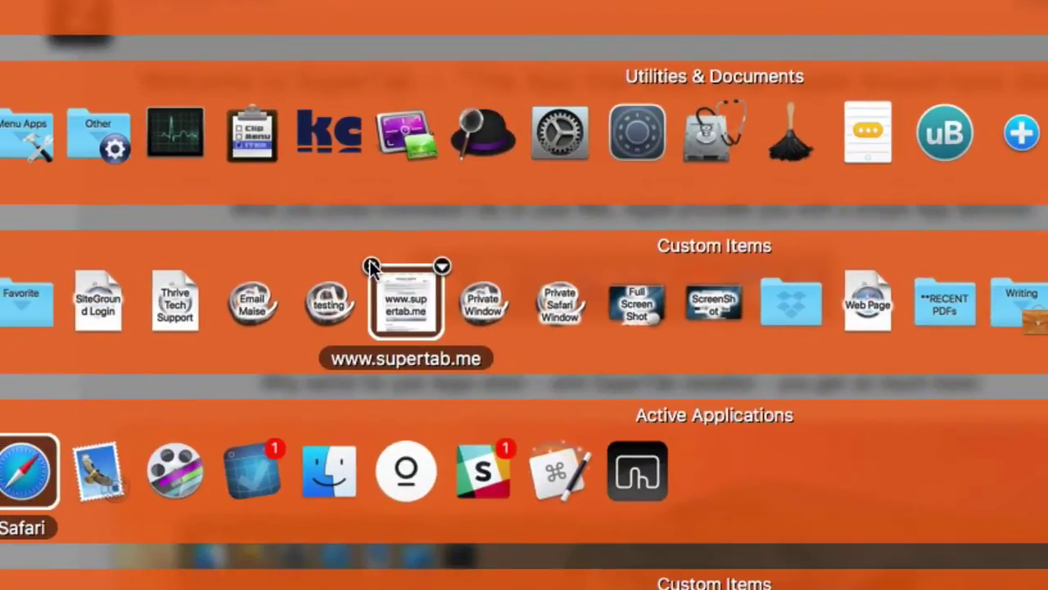
{"action": "left_click", "coordinate": [370, 263]}
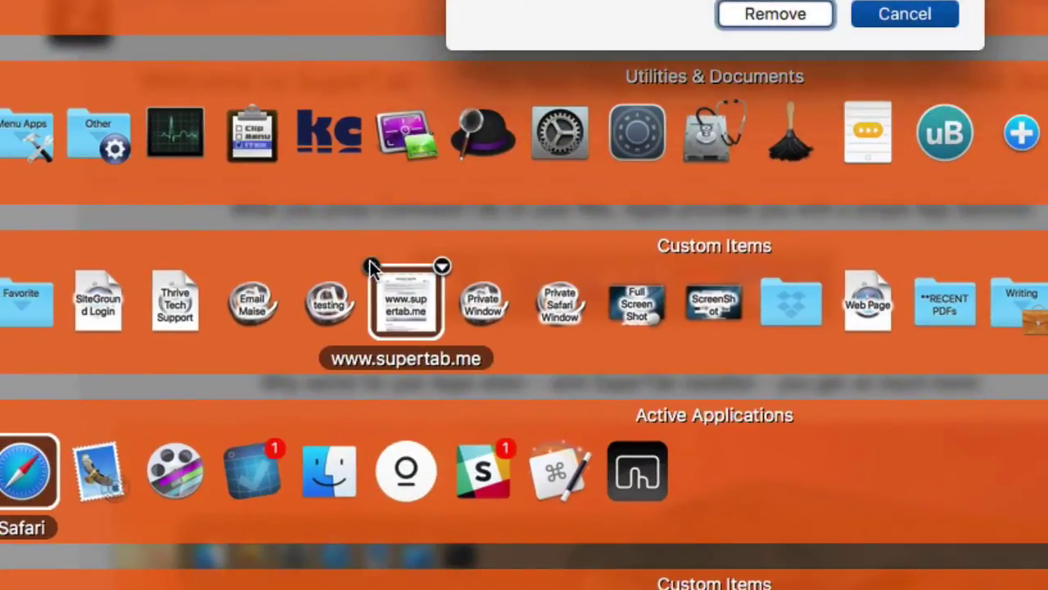
{"action": "left_click", "coordinate": [764, 17]}
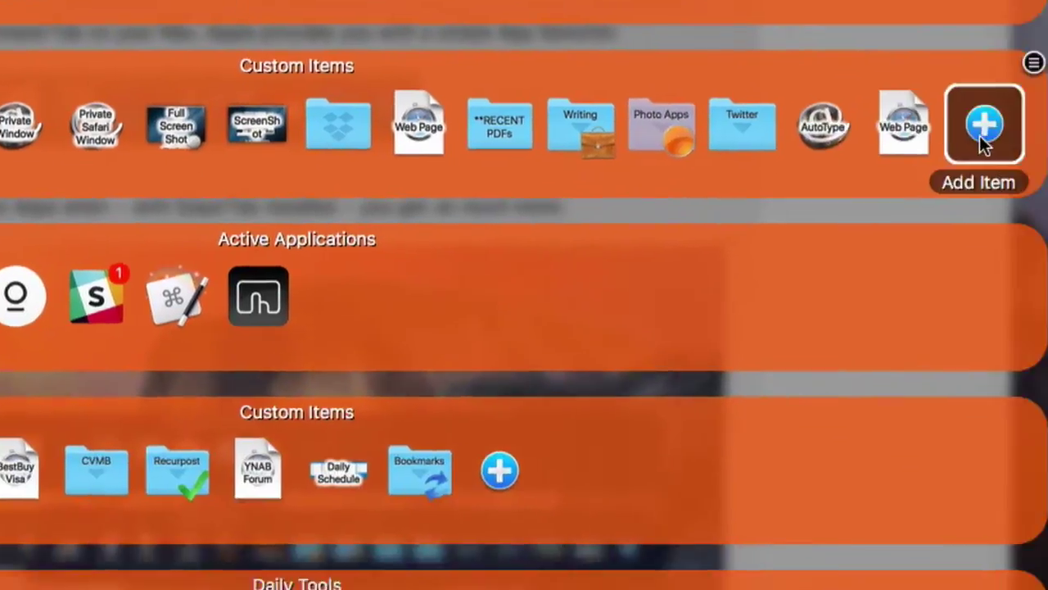
- Add a Screen Shot item to the upper Custom Items row and set it to capture the Screen
{"action": "left_click", "coordinate": [980, 122]}
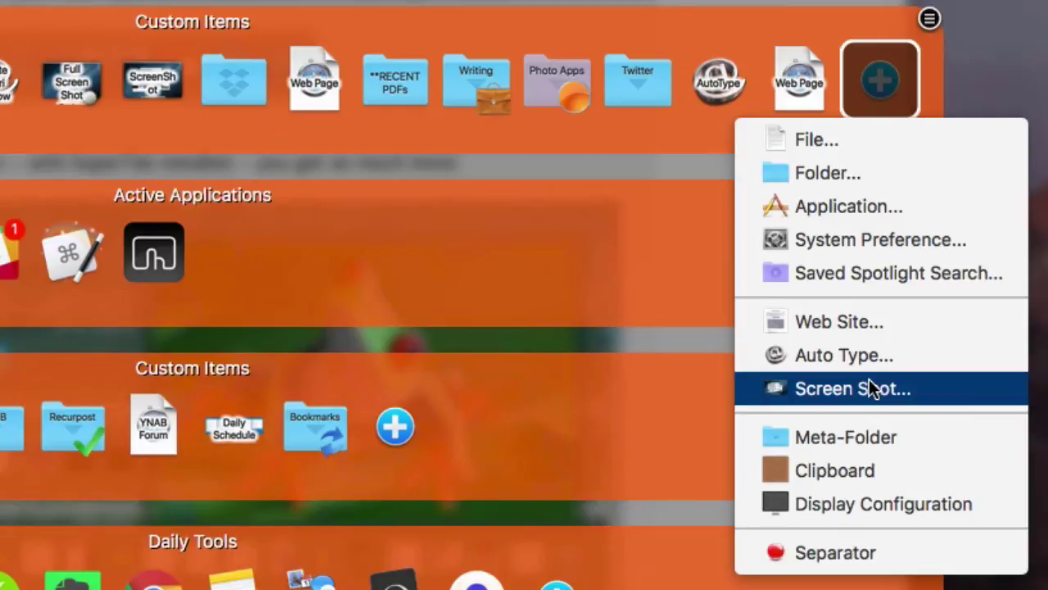
{"action": "left_click", "coordinate": [80, 72]}
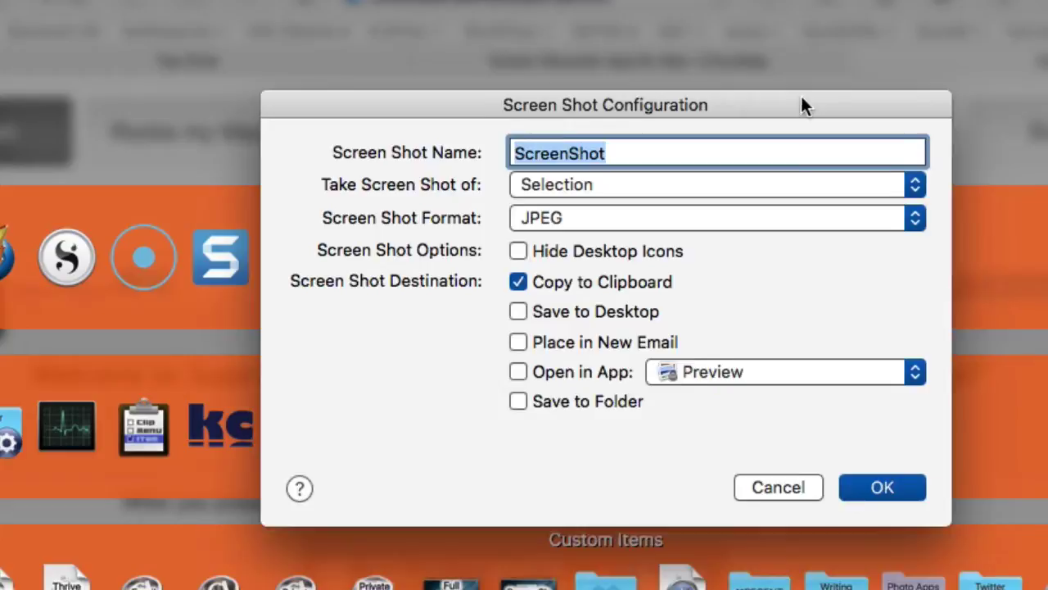
{"action": "left_click_drag", "start_coordinate": [801, 97], "coordinate": [805, 268]}
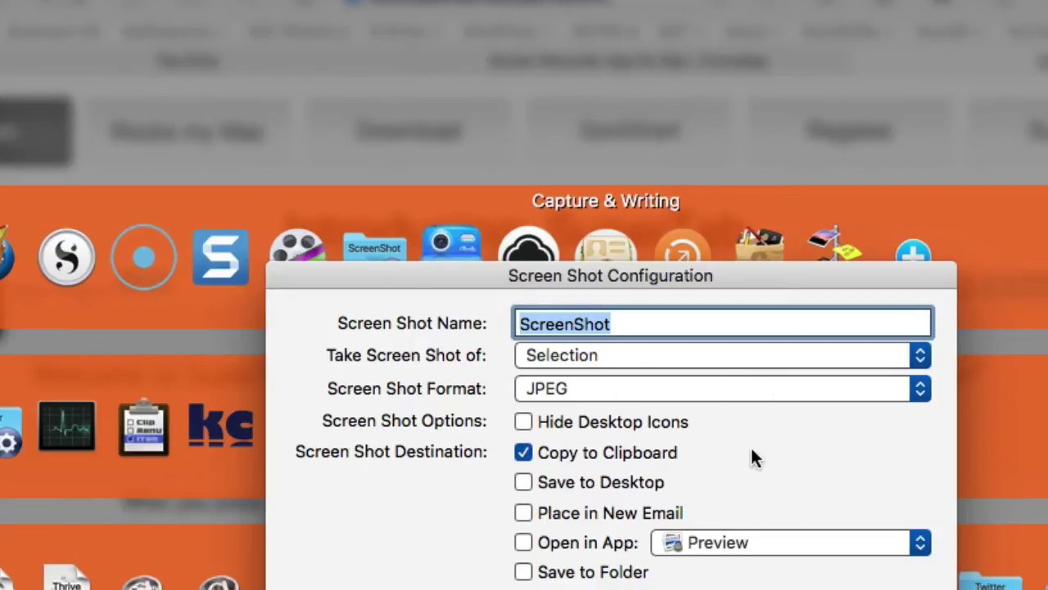
{"action": "left_click", "coordinate": [729, 358]}
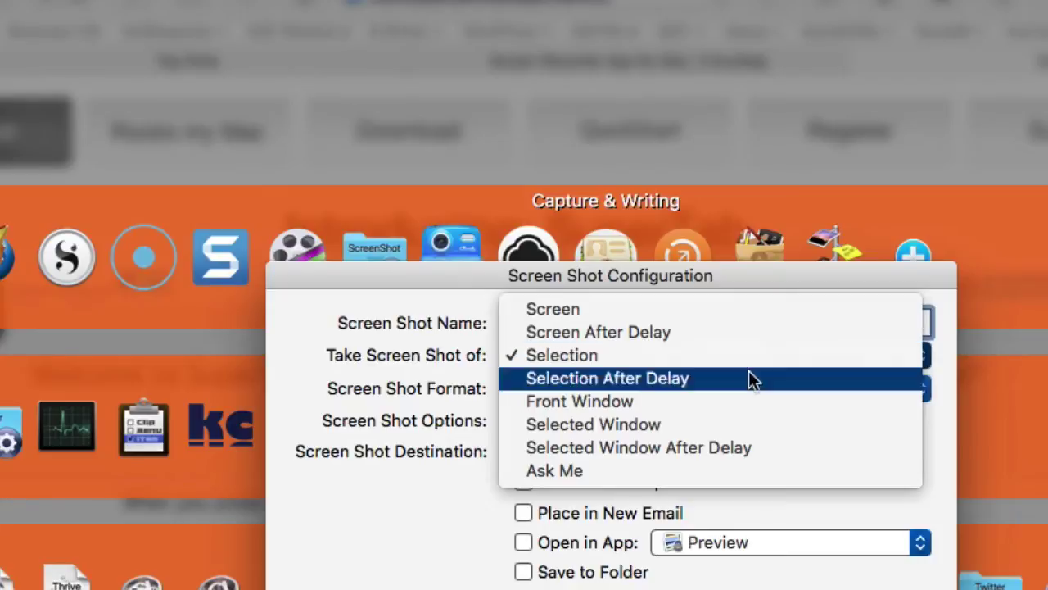
{"action": "left_click", "coordinate": [749, 317]}
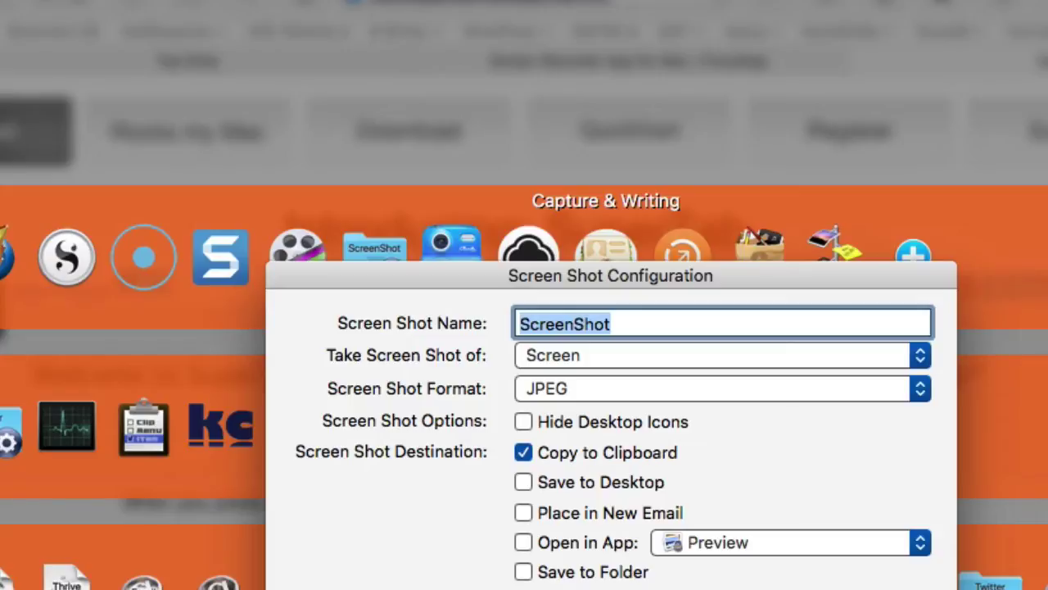
{"action": "key", "text": "Escape"}
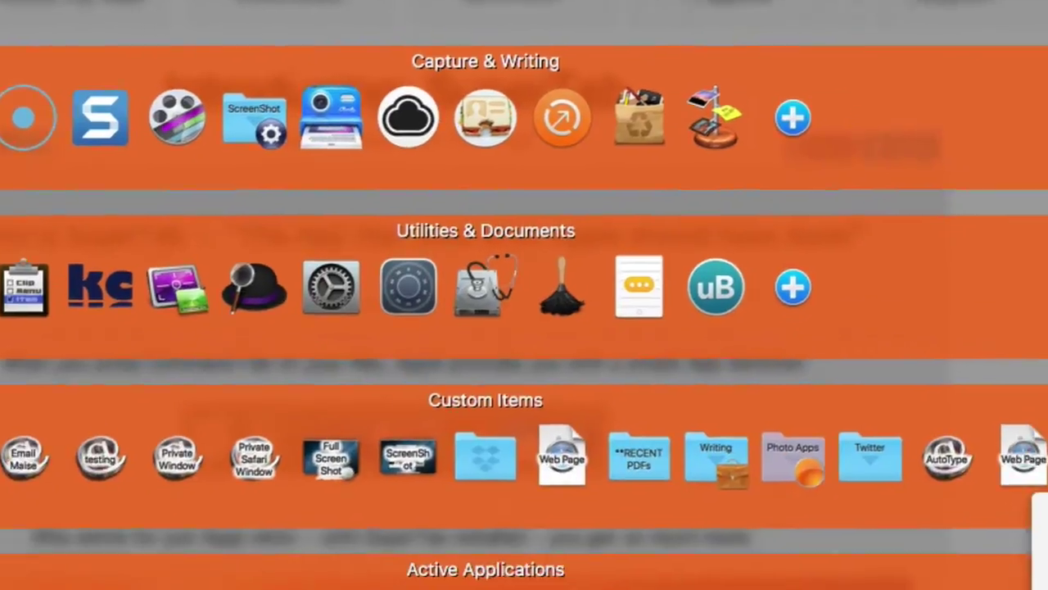
- Add a Meta-Folder to the upper Custom Items row and place it between Private Window and Private Safari Window
{"action": "left_click", "coordinate": [847, 72]}
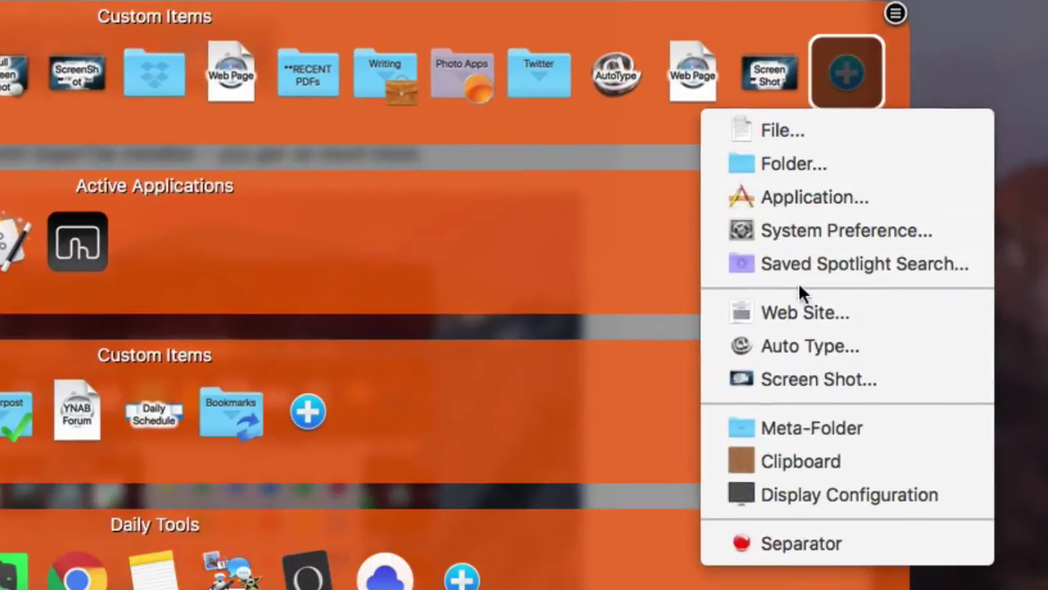
{"action": "left_click", "coordinate": [786, 430]}
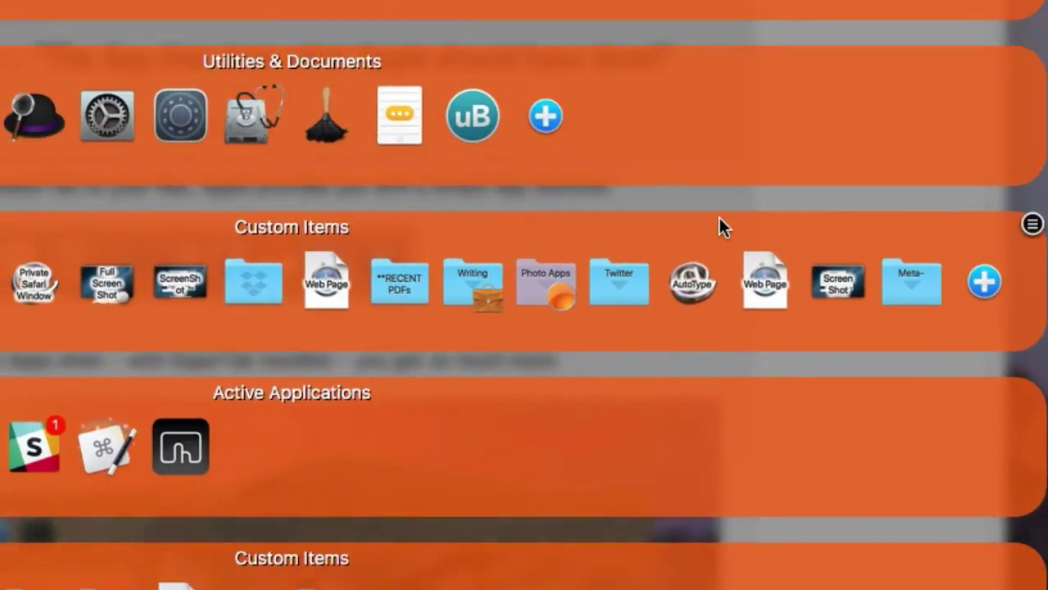
{"action": "left_click_drag", "start_coordinate": [910, 280], "coordinate": [403, 299]}
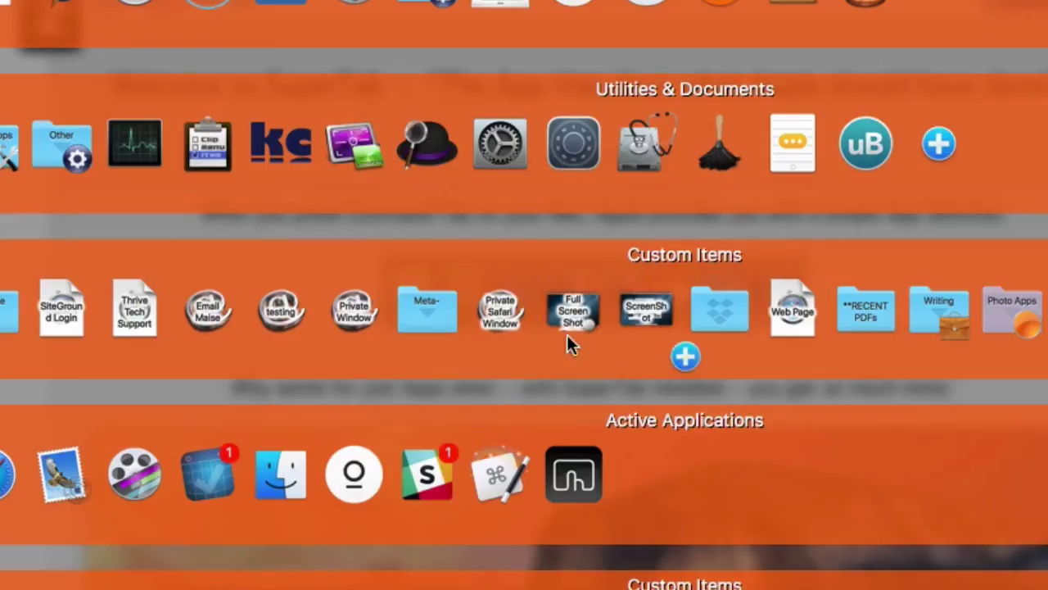
- Move the Full Screen Shot Delay, ScreenShot and Private Safari Window items into the Meta-Folder
{"action": "left_click_drag", "start_coordinate": [573, 321], "coordinate": [438, 315]}
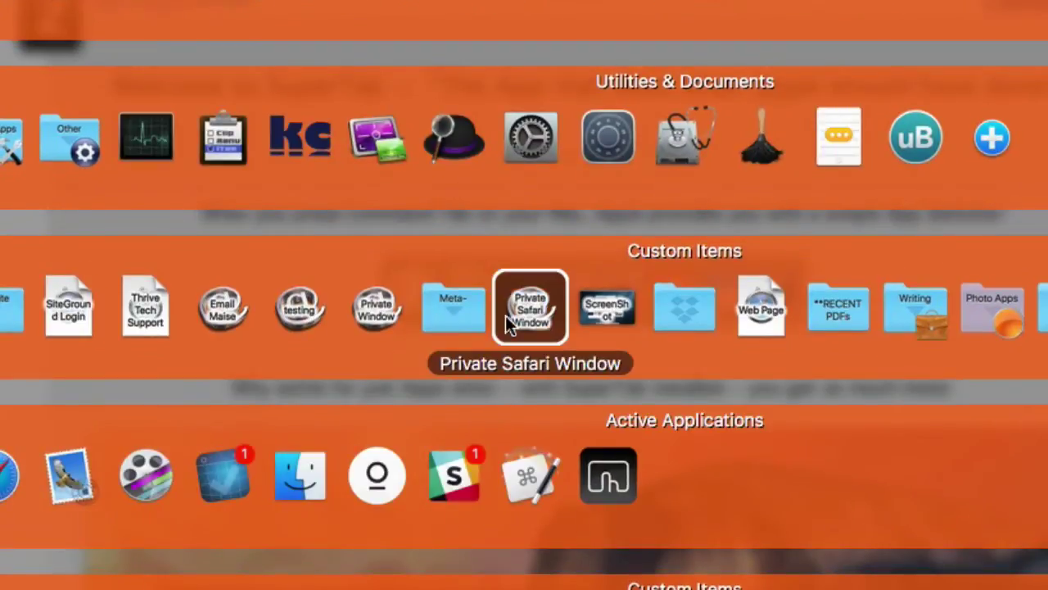
{"action": "mouse_move", "coordinate": [602, 310]}
{"action": "left_click_drag", "start_coordinate": [602, 310], "coordinate": [450, 309]}
{"action": "left_click_drag", "start_coordinate": [551, 306], "coordinate": [470, 303]}
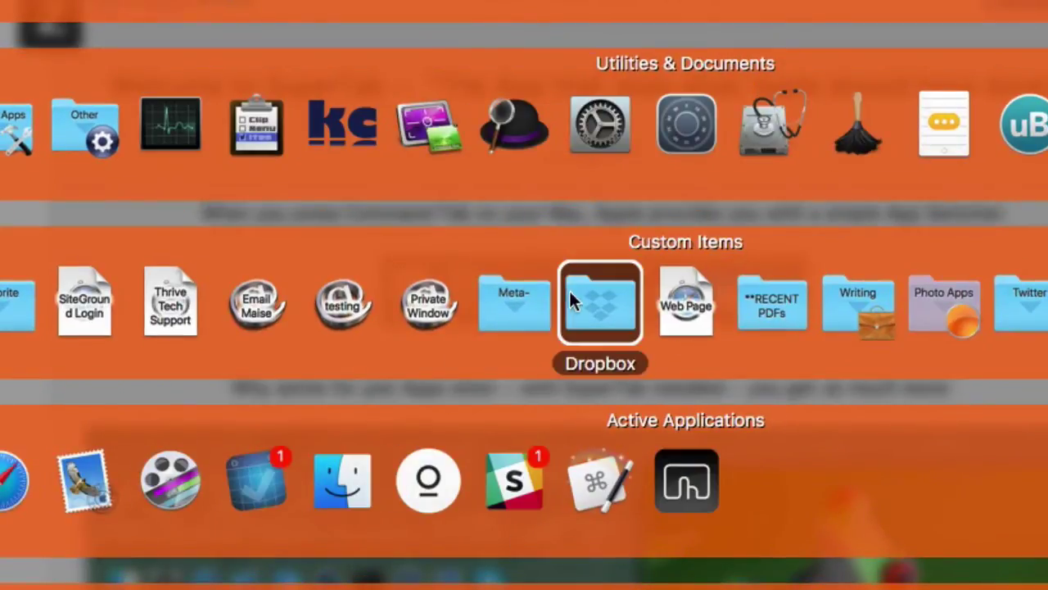
- Set a hot key for the Meta-Folder and close the switcher to return to the Safari page
{"action": "left_click", "coordinate": [550, 275]}
{"action": "left_click", "coordinate": [554, 263]}
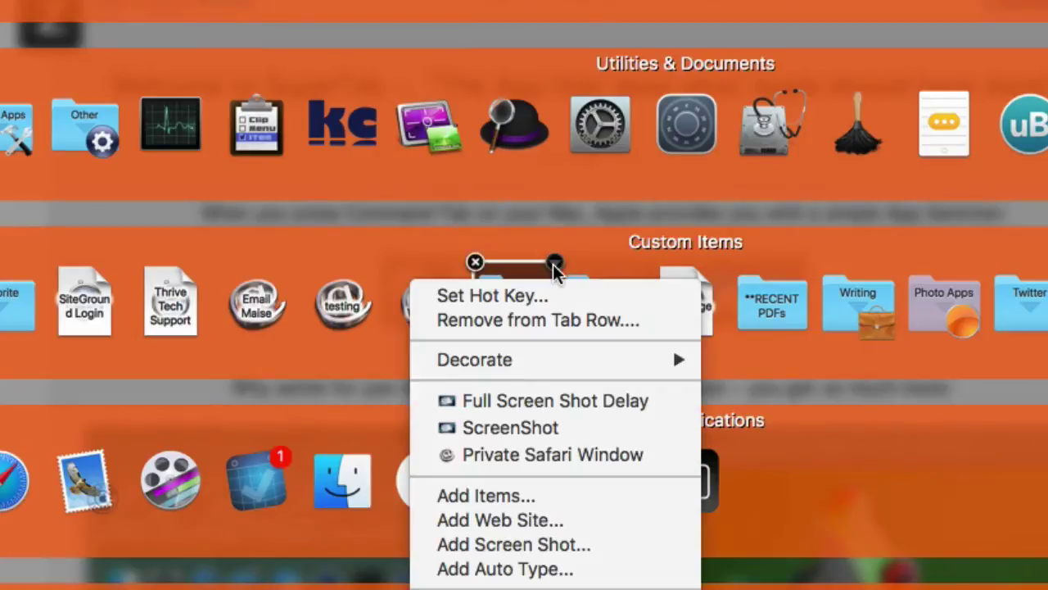
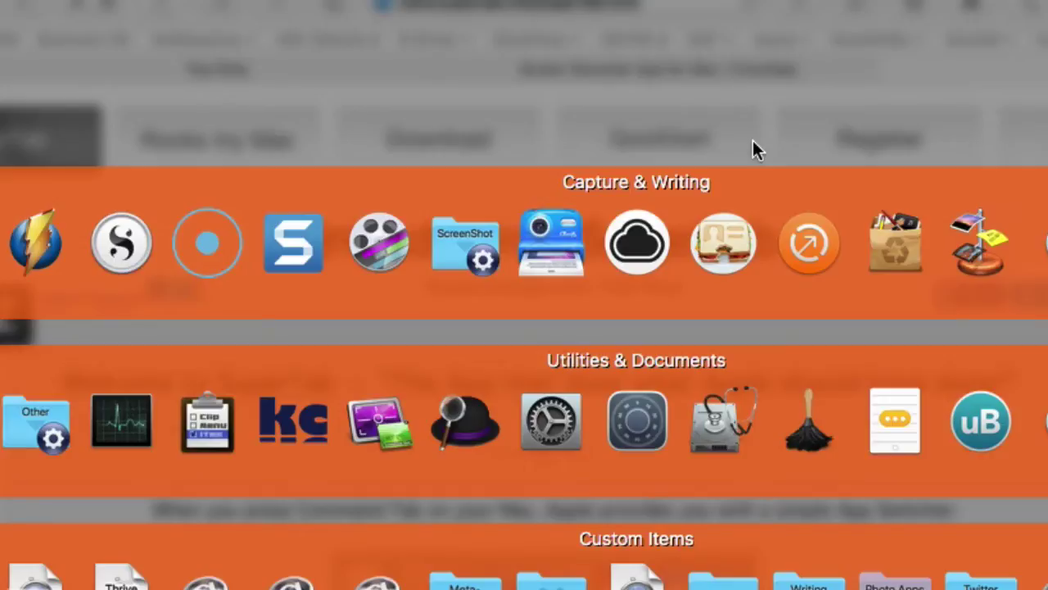
{"action": "key", "text": "Escape"}
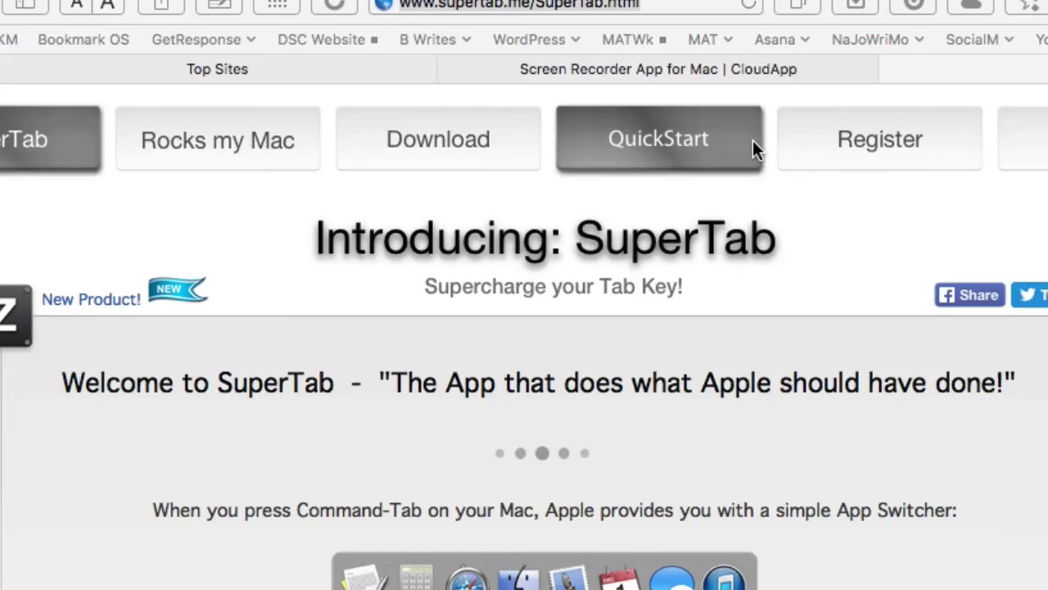
- Call up the Meta-Folder's menu at two places on the Safari page, check the Full Screen Shot Delay options, and dismiss it
{"action": "right_click", "coordinate": [752, 140]}
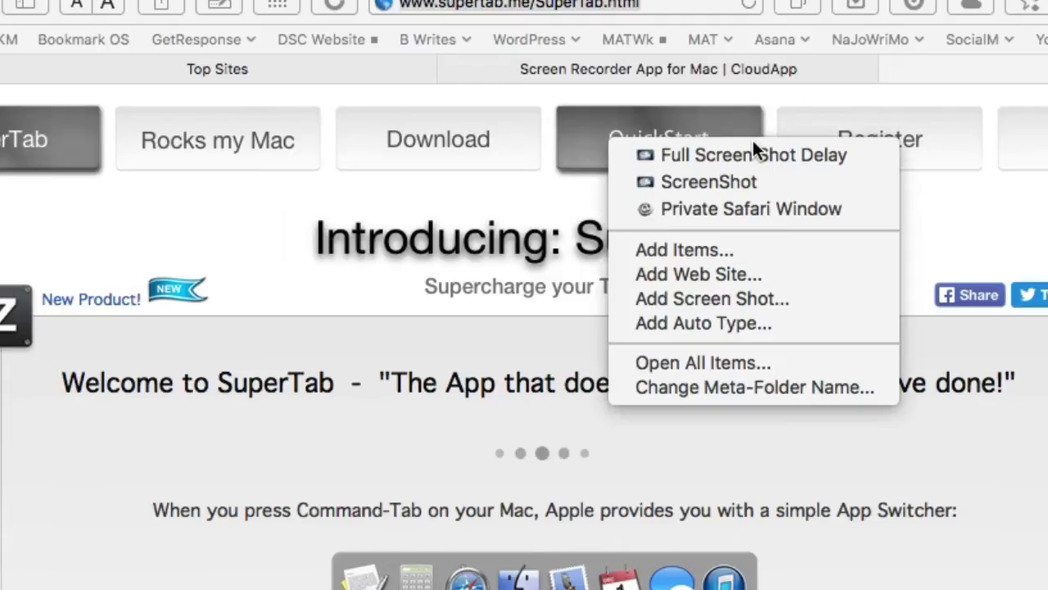
{"action": "mouse_move", "coordinate": [747, 162]}
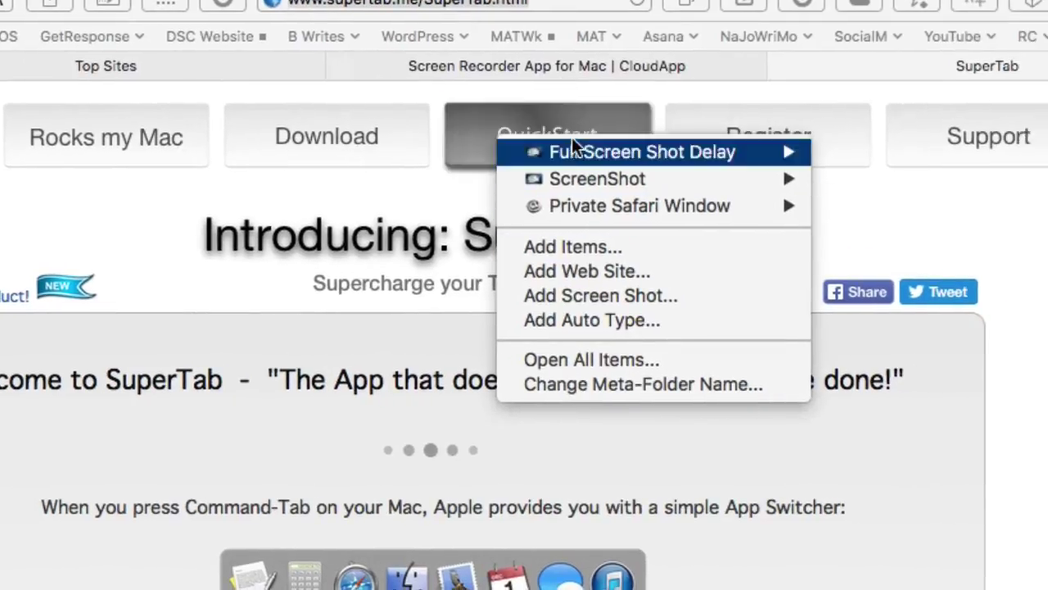
{"action": "mouse_move", "coordinate": [617, 146]}
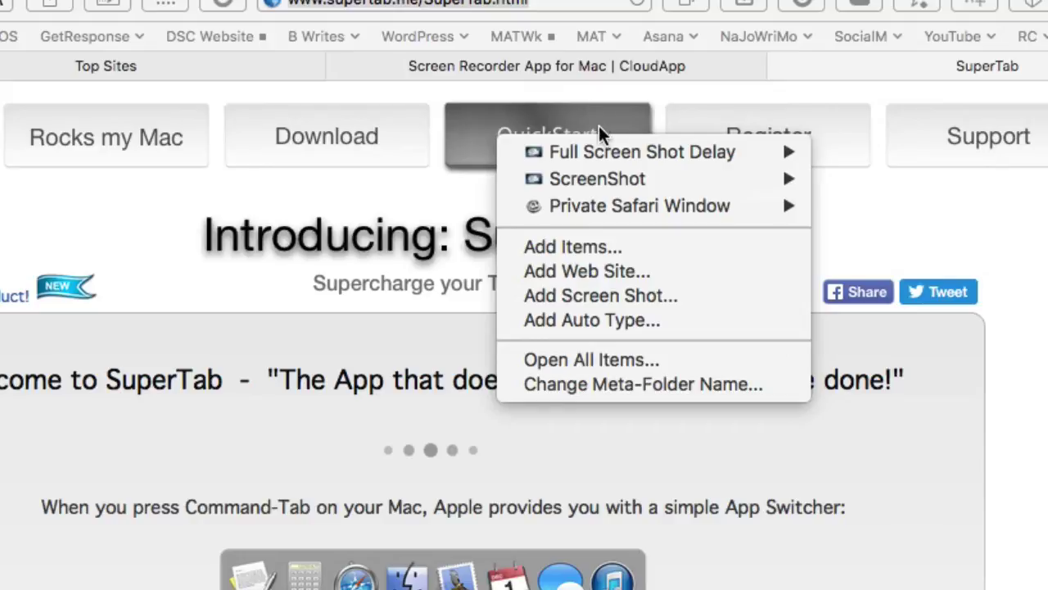
{"action": "left_click", "coordinate": [428, 185]}
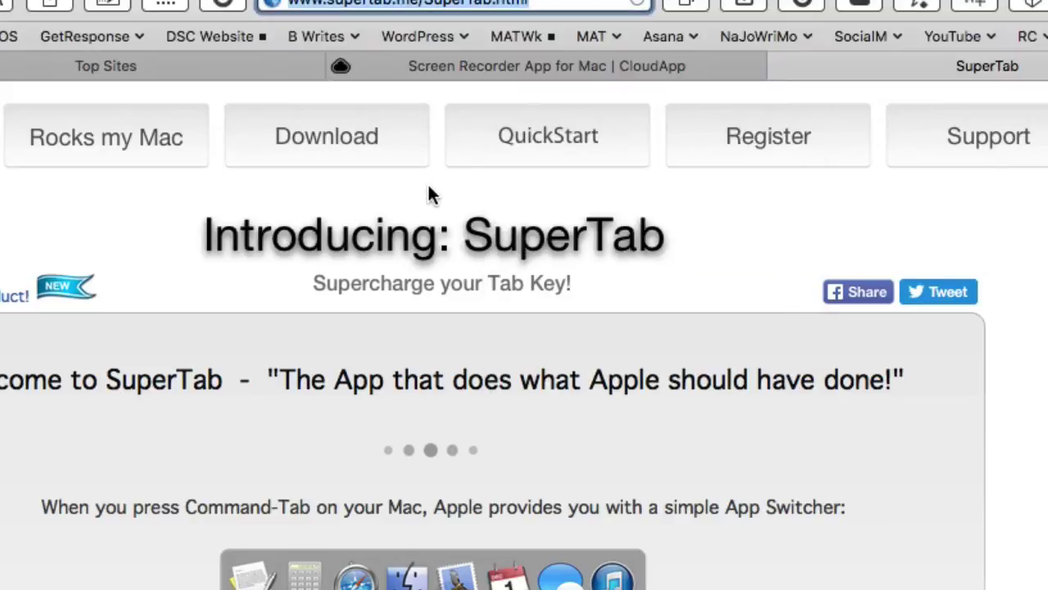
{"action": "right_click", "coordinate": [415, 254]}
{"action": "mouse_move", "coordinate": [402, 259]}
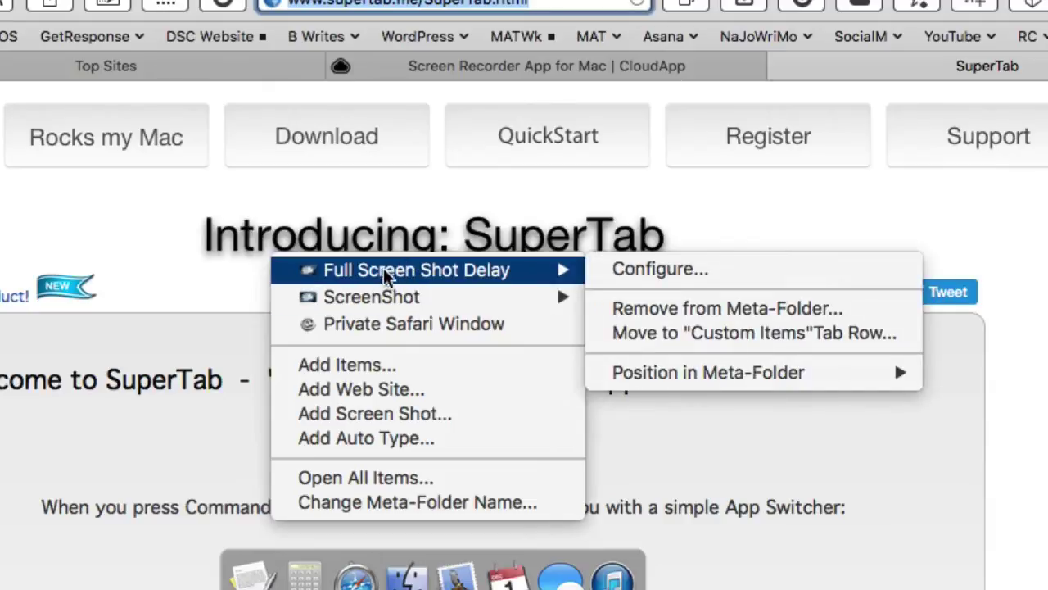
{"action": "left_click", "coordinate": [387, 200]}
- Decorate the Meta-Folder in the upper Custom Items row with a green folder color and the red face badge
{"action": "key", "text": "super+Tab"}
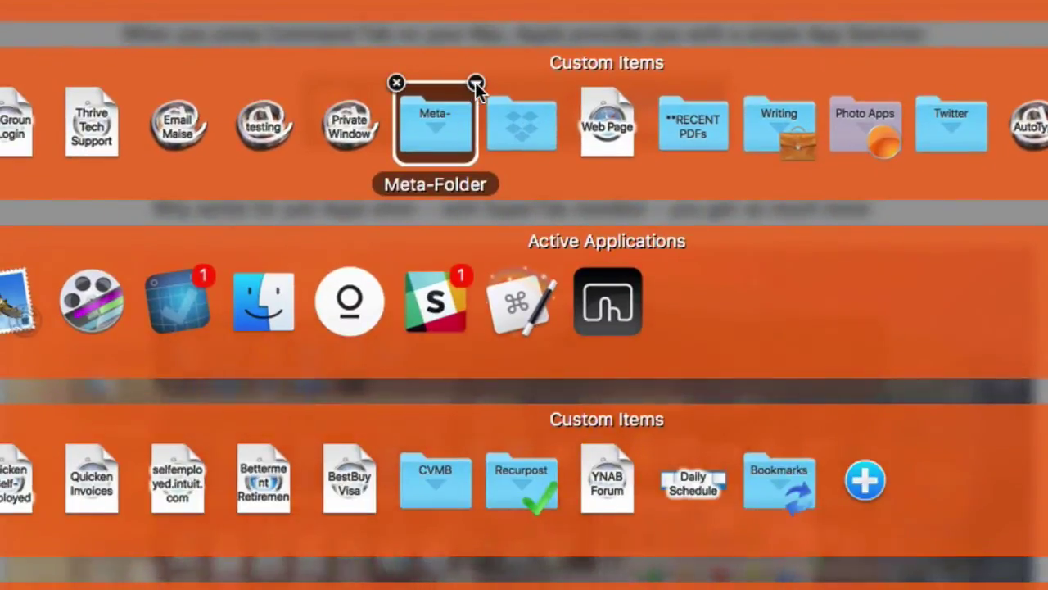
{"action": "left_click", "coordinate": [449, 242]}
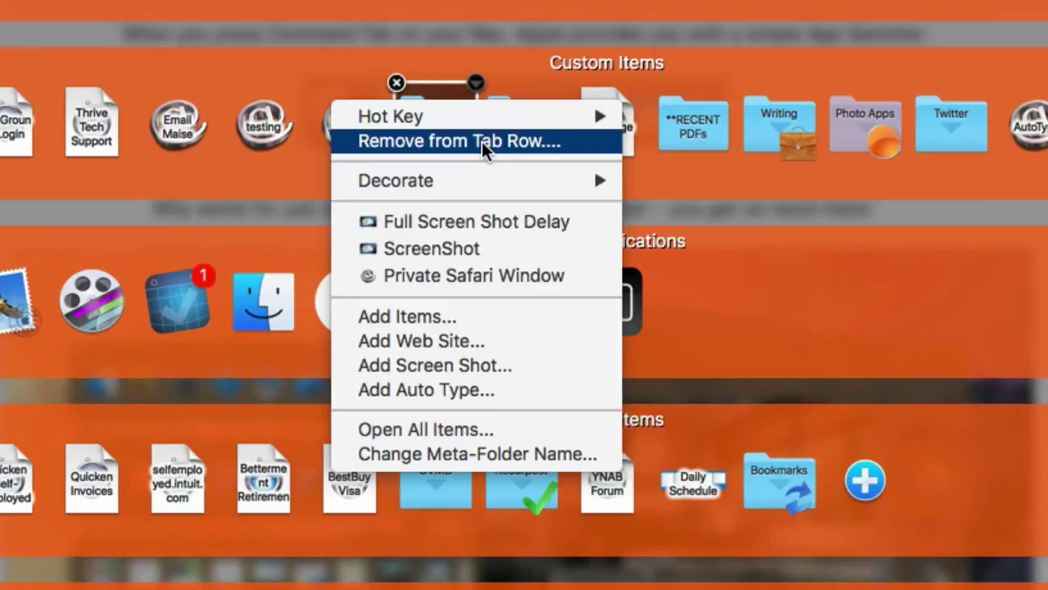
{"action": "mouse_move", "coordinate": [488, 180]}
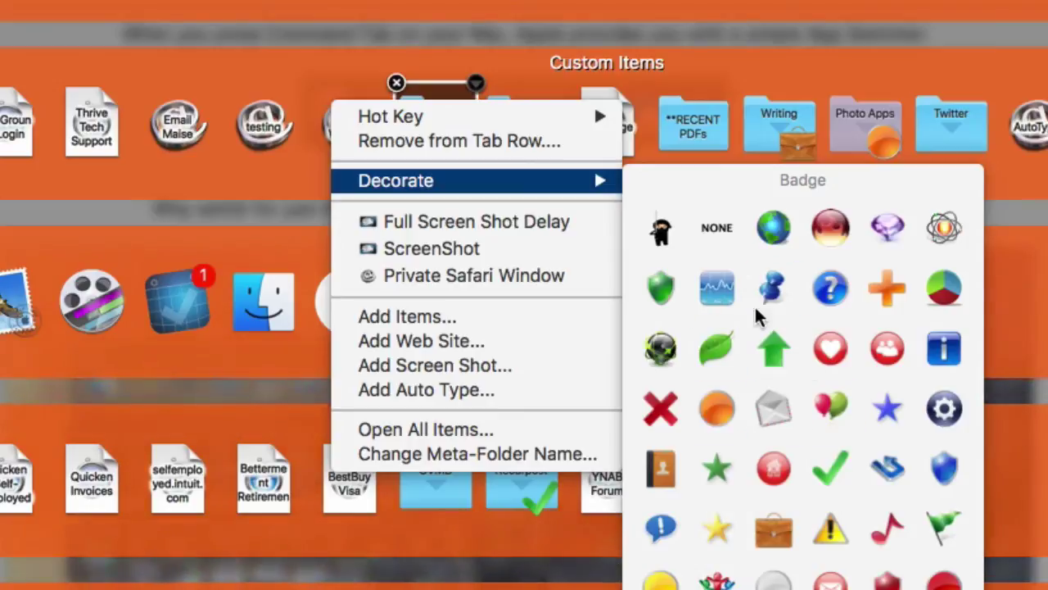
{"action": "left_click", "coordinate": [829, 235]}
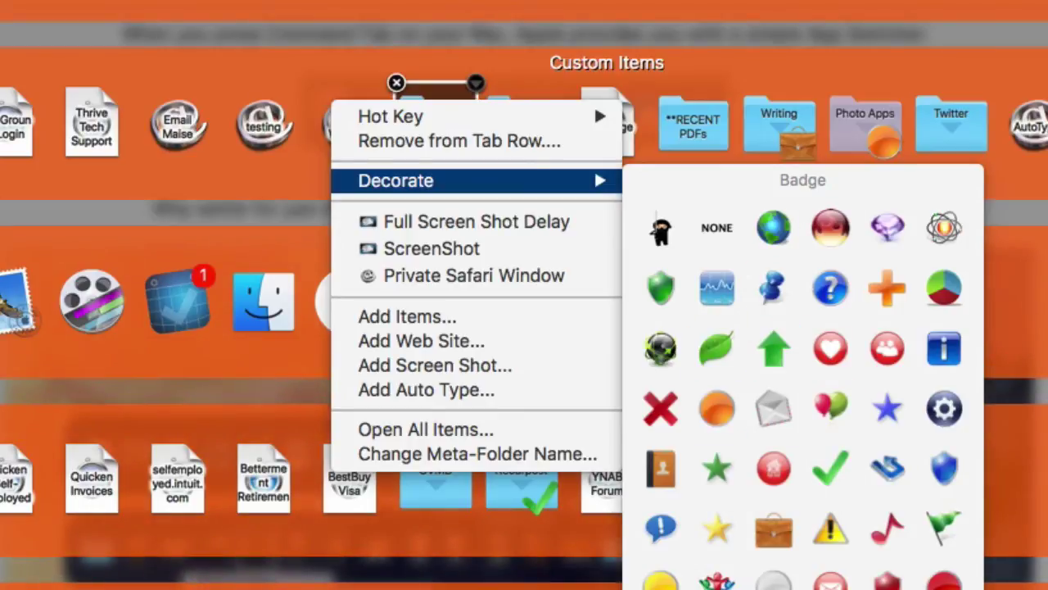
{"action": "key", "text": "Escape"}
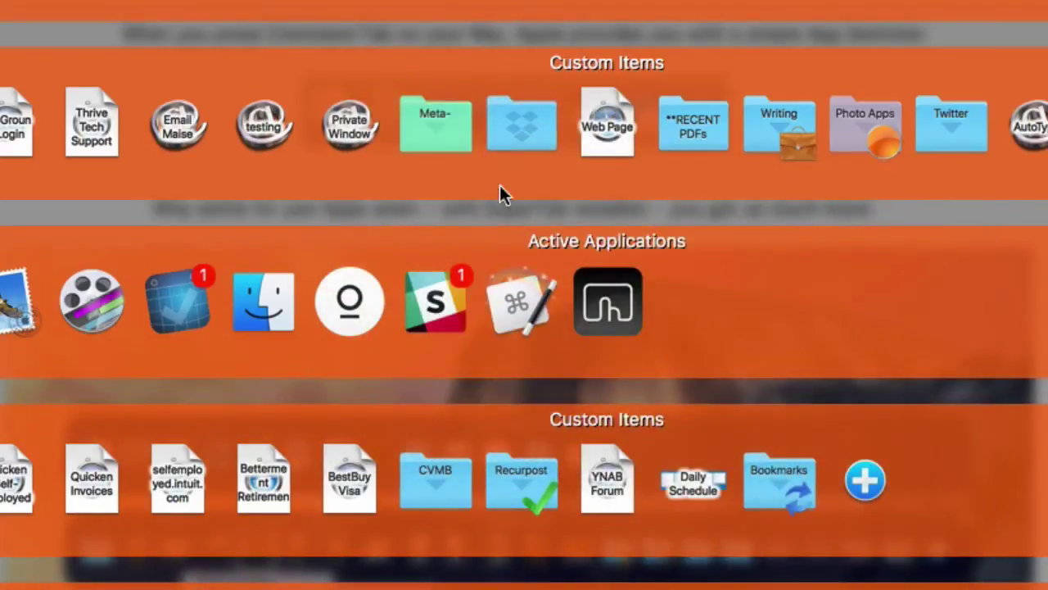
{"action": "left_click", "coordinate": [476, 84]}
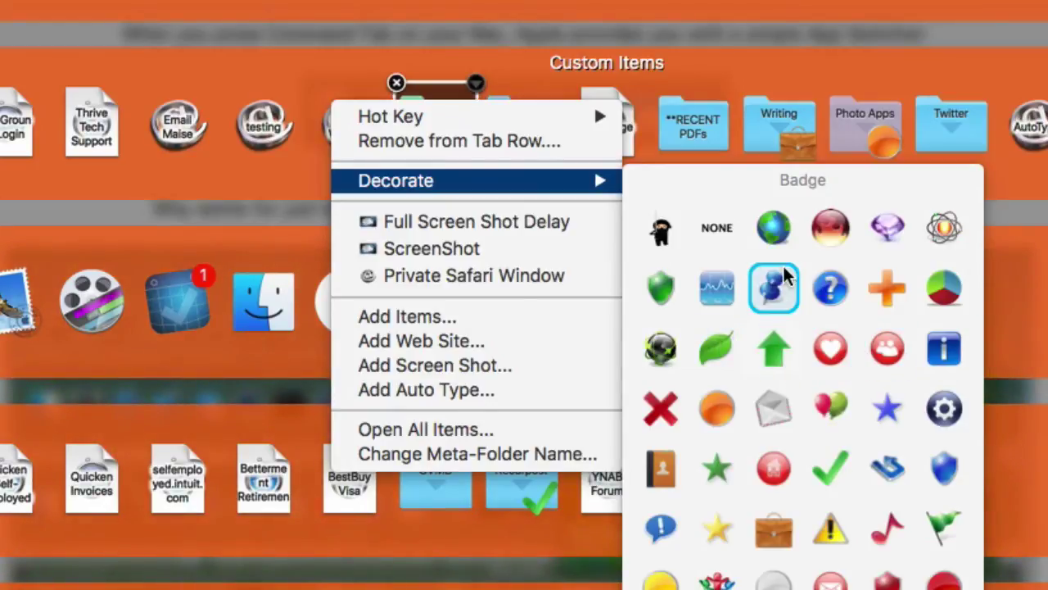
{"action": "left_click", "coordinate": [830, 235]}
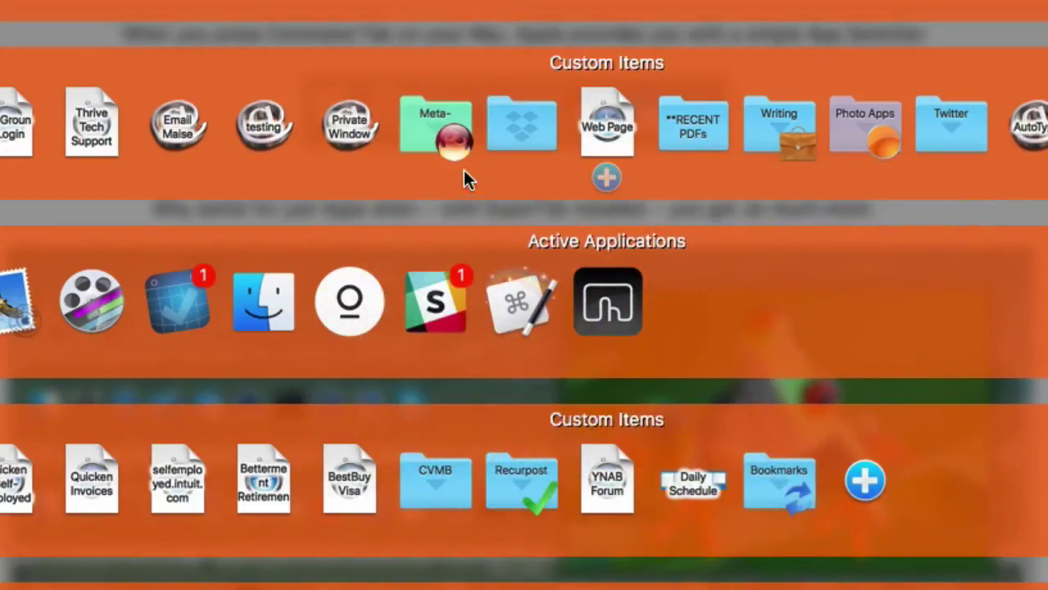
- Check the Private Safari Window options in the Meta-Folder, and move the Web Page item beside Dropbox into the folder
{"action": "left_click", "coordinate": [475, 83]}
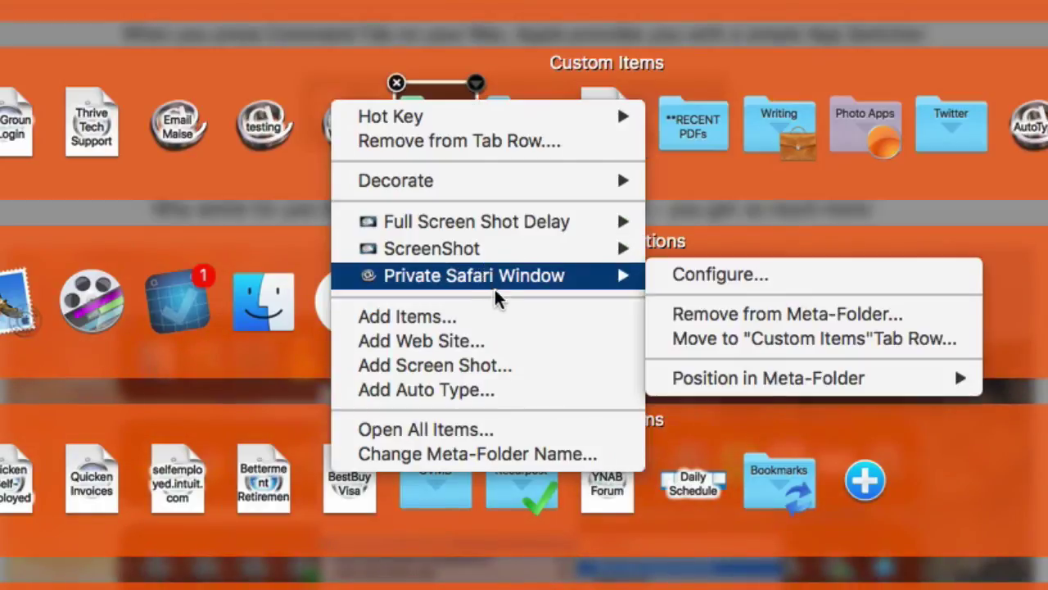
{"action": "mouse_move", "coordinate": [496, 260]}
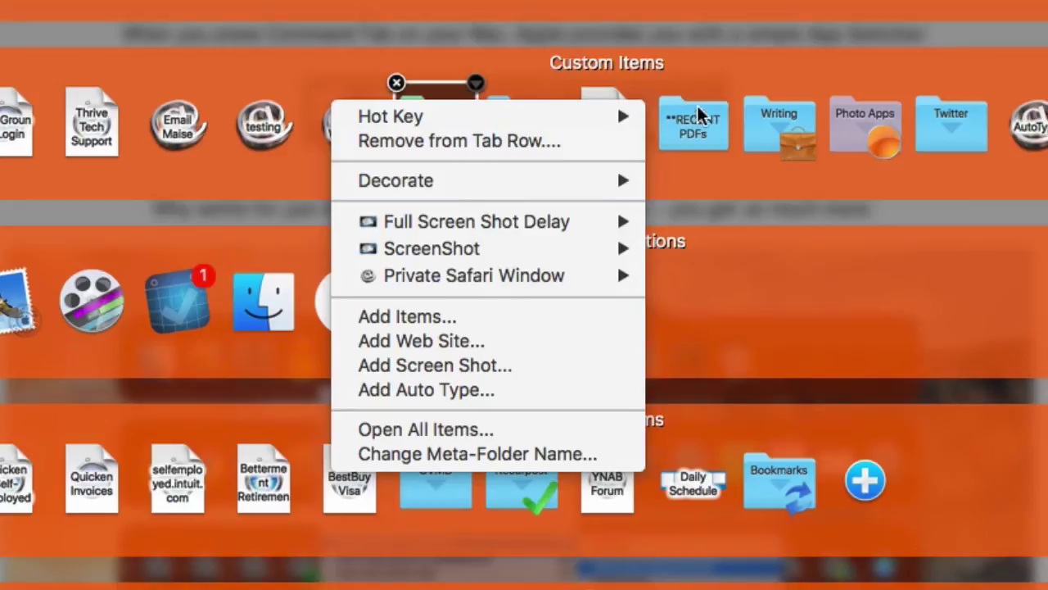
{"action": "left_click", "coordinate": [723, 61]}
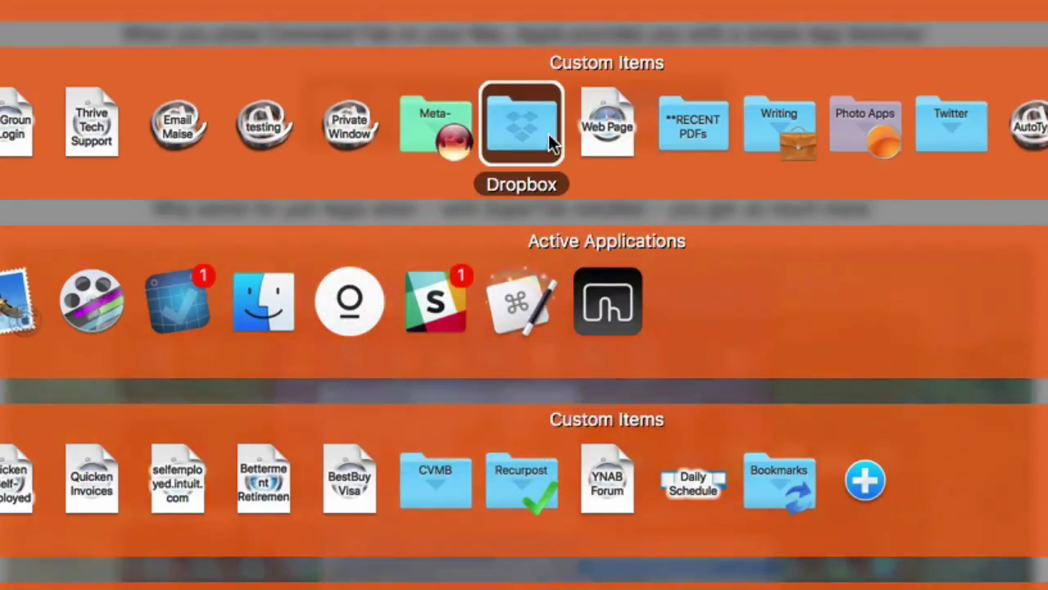
{"action": "left_click_drag", "start_coordinate": [602, 123], "coordinate": [434, 127]}
{"action": "mouse_move", "coordinate": [492, 105]}
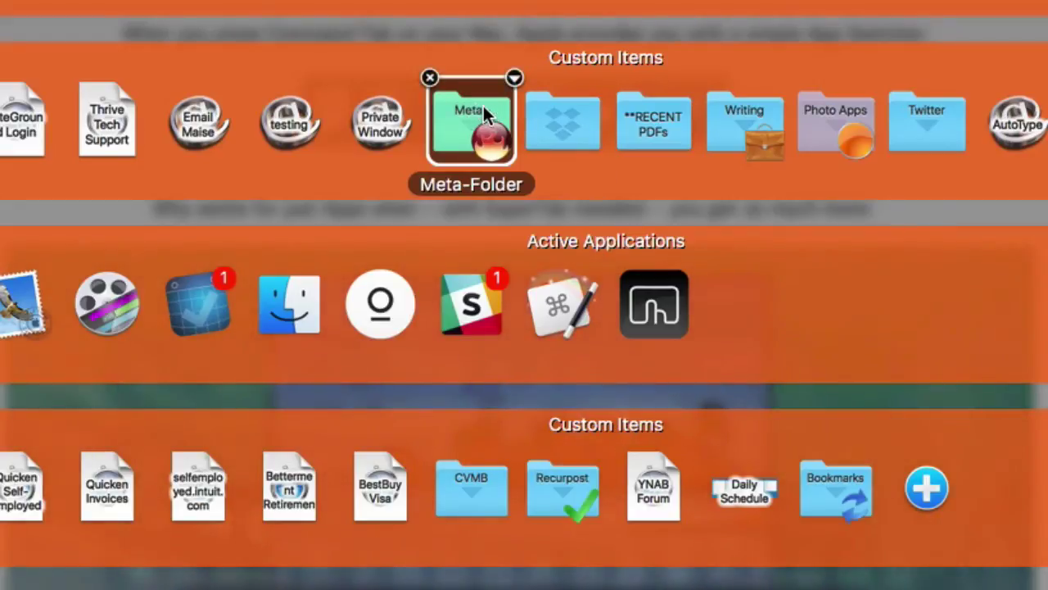
- Rename the Meta-Folder in the upper Custom Items row as "Demo"
{"action": "right_click", "coordinate": [475, 103]}
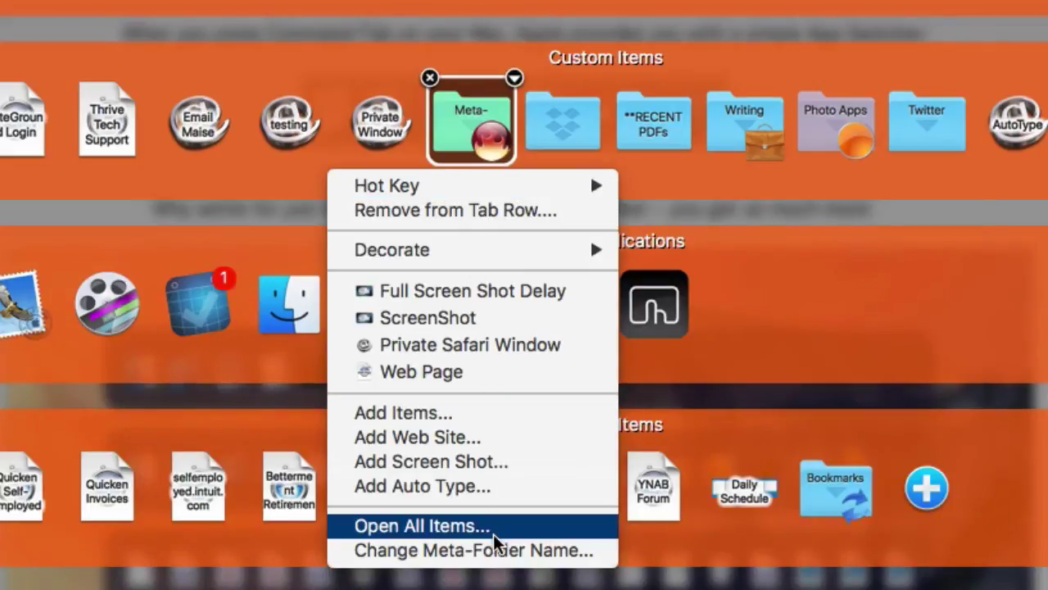
{"action": "left_click", "coordinate": [529, 555]}
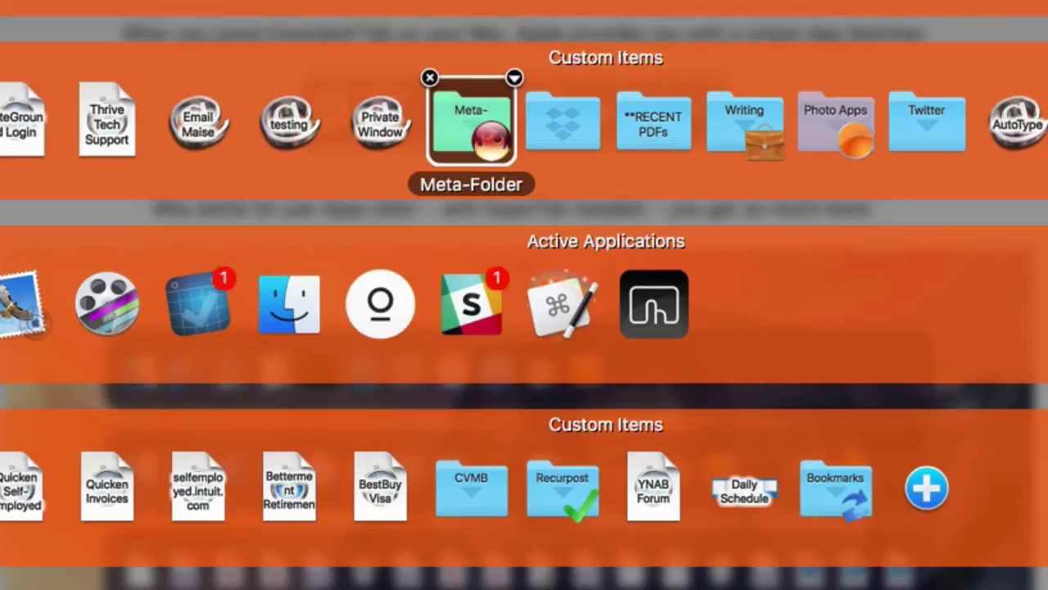
{"action": "left_click_drag", "start_coordinate": [461, 33], "coordinate": [365, 30]}
{"action": "key", "text": "BackSpace"}
{"action": "type", "text": "Demo"}
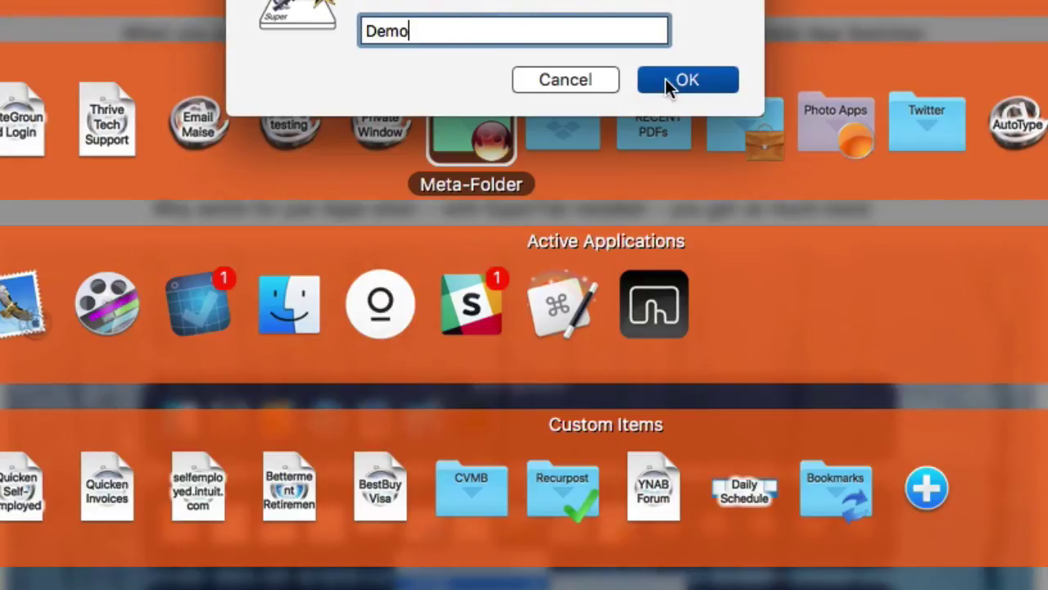
{"action": "left_click", "coordinate": [668, 80]}
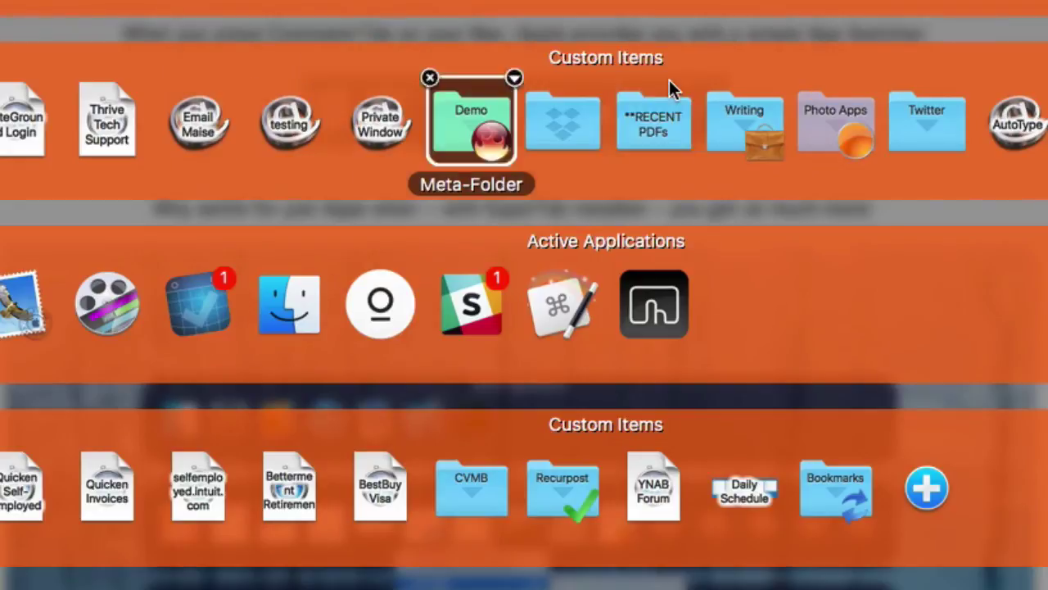
- Call up the file chooser for adding items to the Demo Meta-Folder, and dismiss it without choosing anything
{"action": "left_click", "coordinate": [513, 78]}
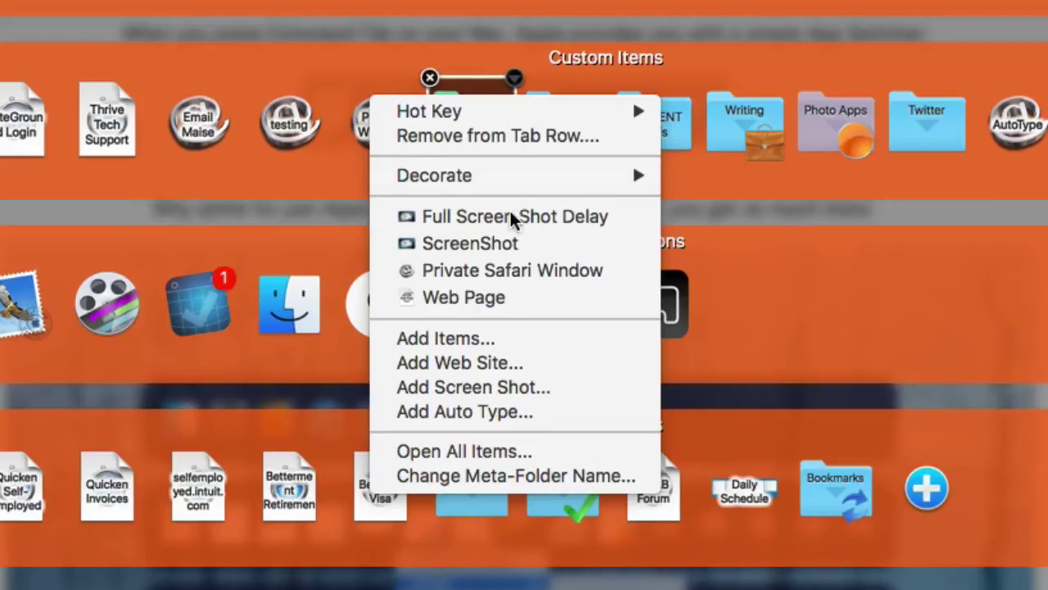
{"action": "left_click", "coordinate": [532, 351]}
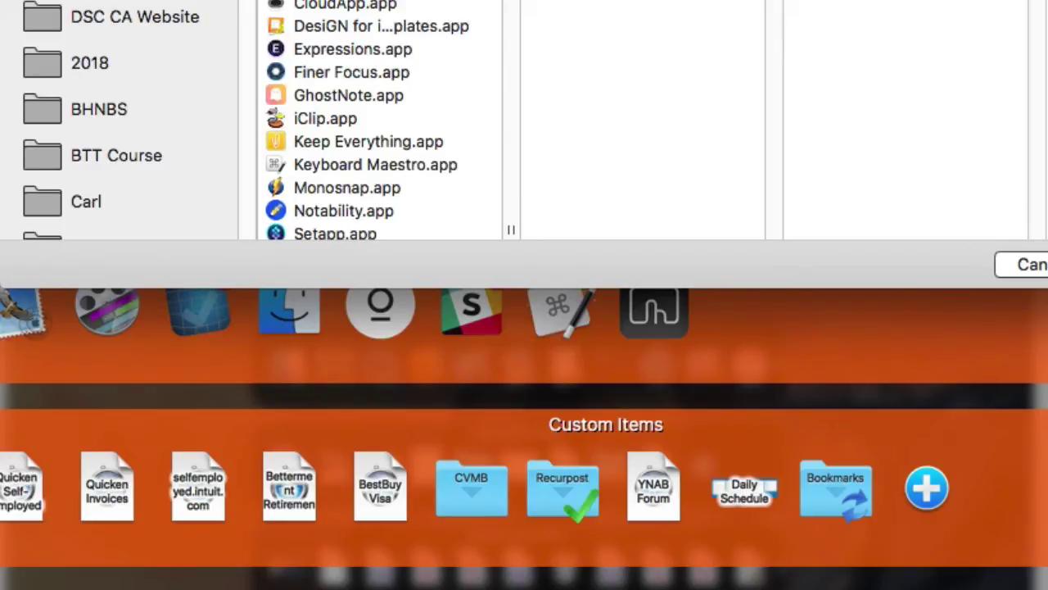
{"action": "key", "text": "Escape"}
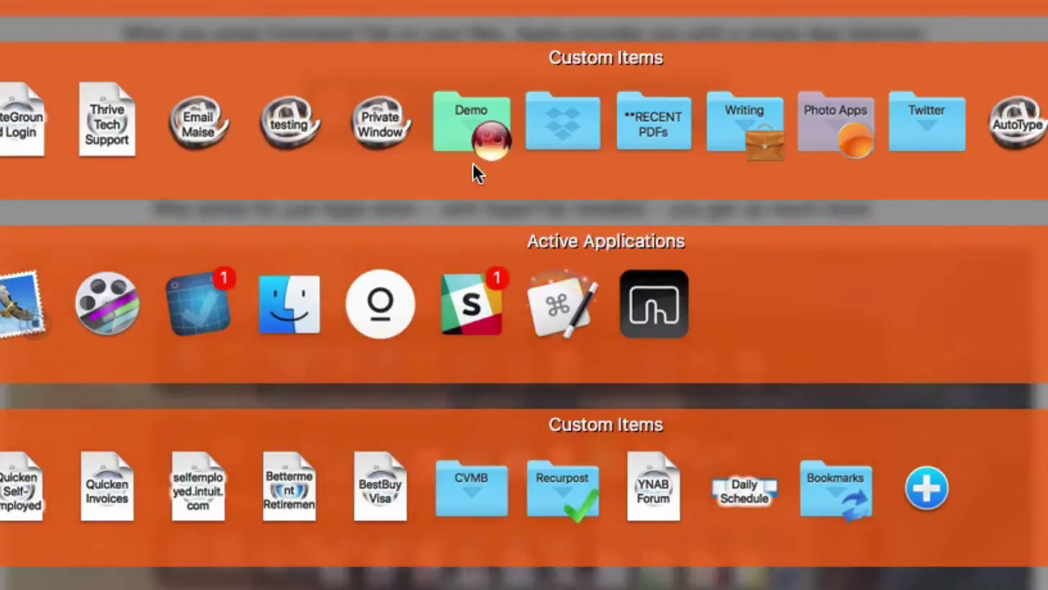
- Add an Auto Type item to the Demo Meta-Folder, keeping the default item name
{"action": "mouse_move", "coordinate": [555, 156]}
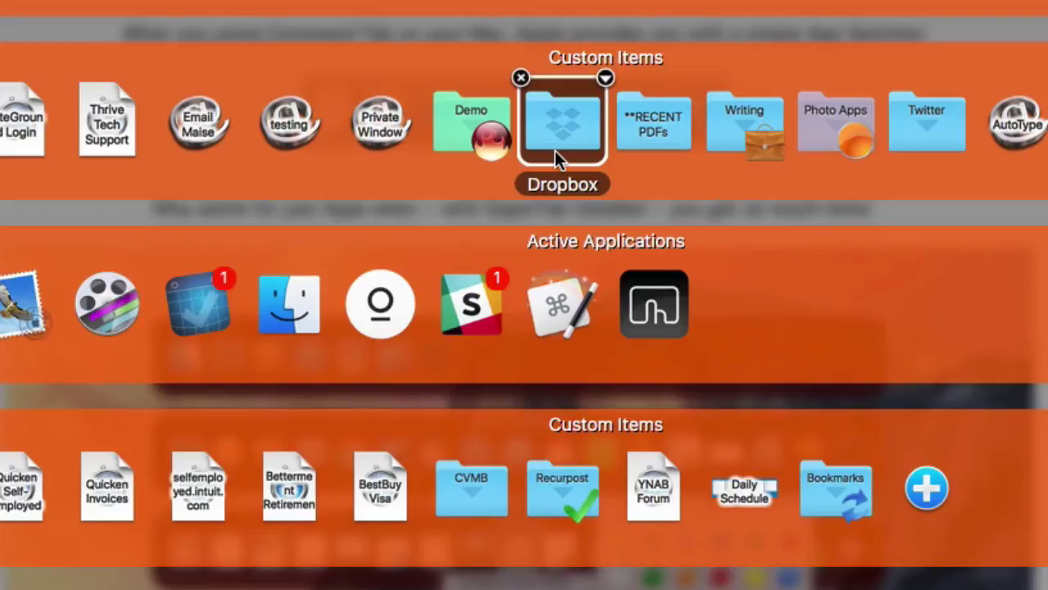
{"action": "mouse_move", "coordinate": [492, 97]}
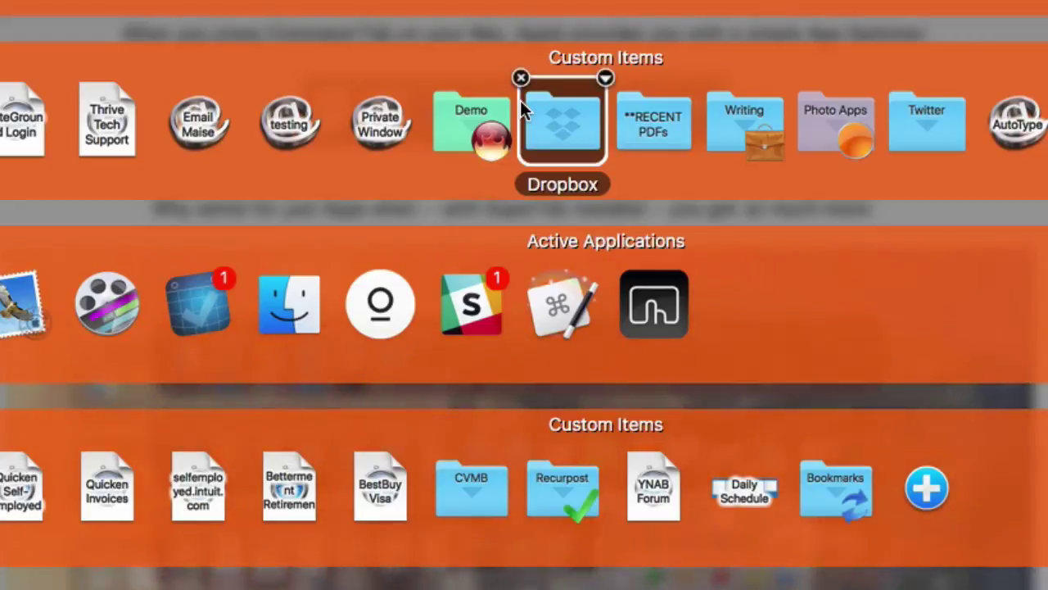
{"action": "mouse_move", "coordinate": [456, 174]}
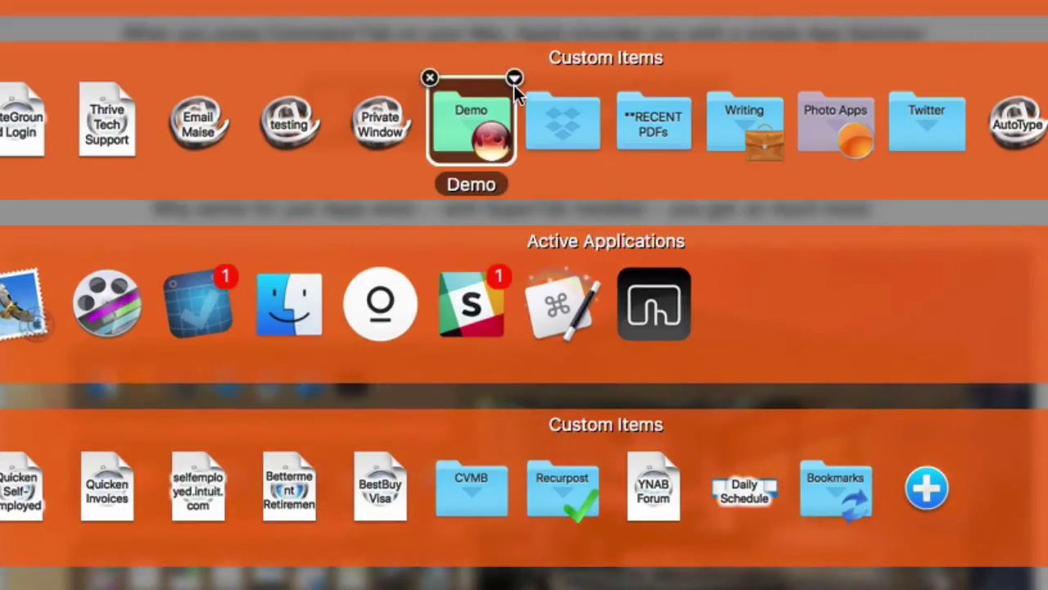
{"action": "left_click", "coordinate": [514, 80]}
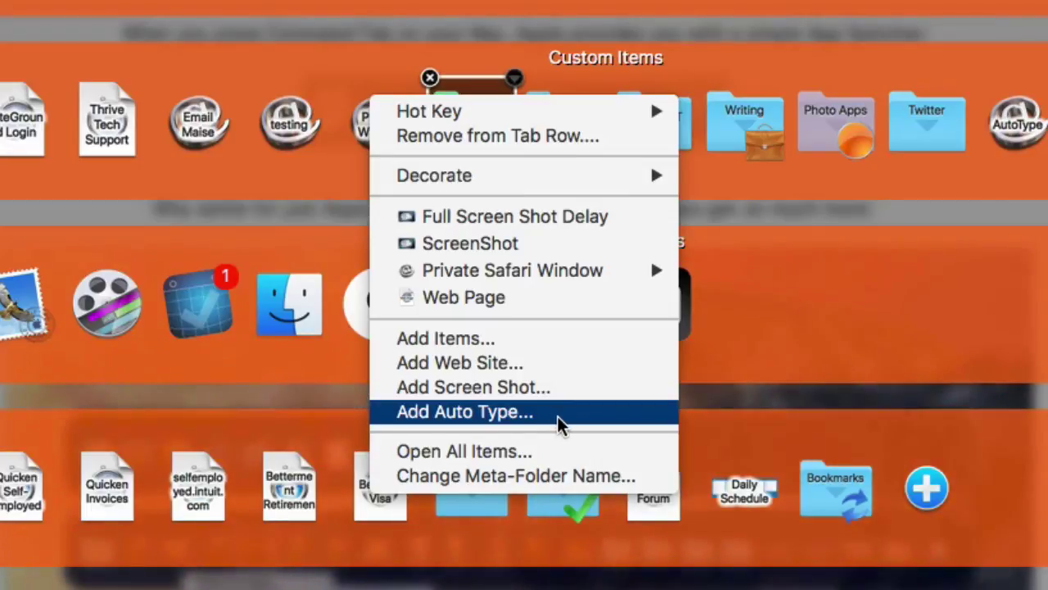
{"action": "left_click", "coordinate": [558, 416]}
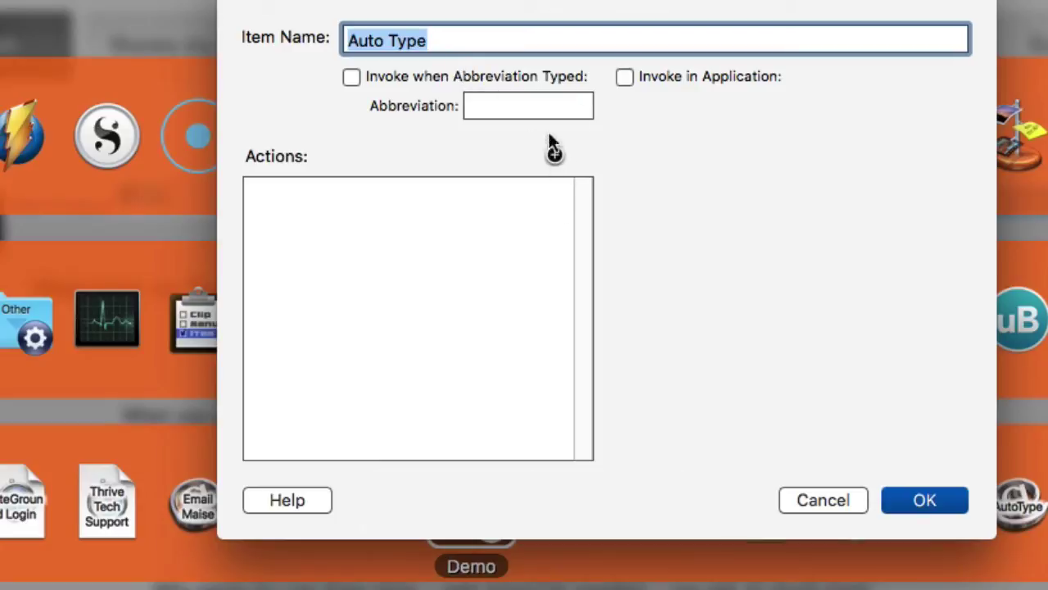
{"action": "left_click", "coordinate": [836, 496]}
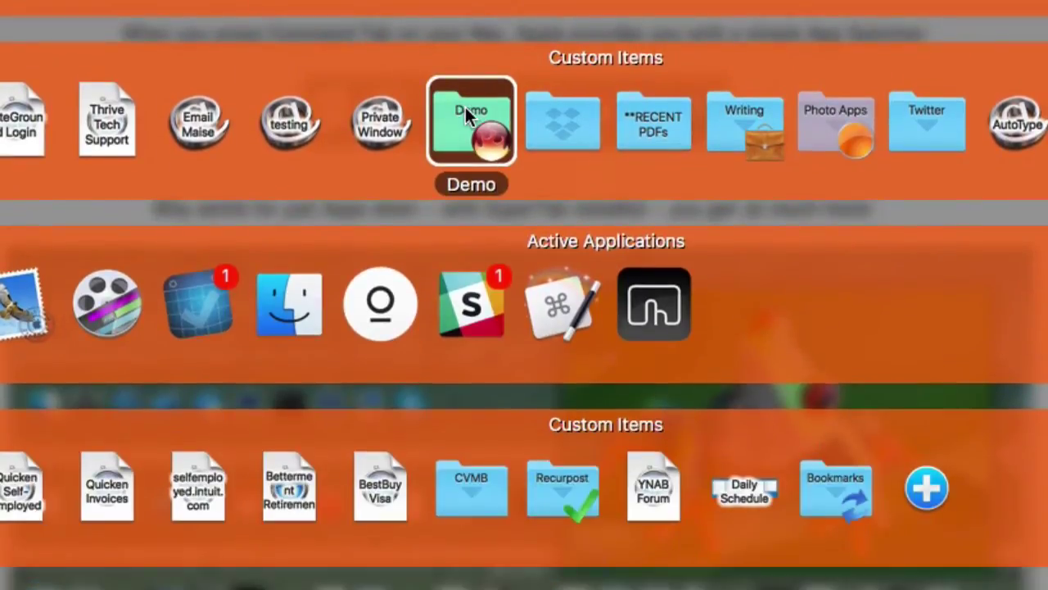
- View the contents of the ScreenShot Apps Meta-Folder in the Capture & Writing row, and close its menu
{"action": "mouse_move", "coordinate": [465, 106]}
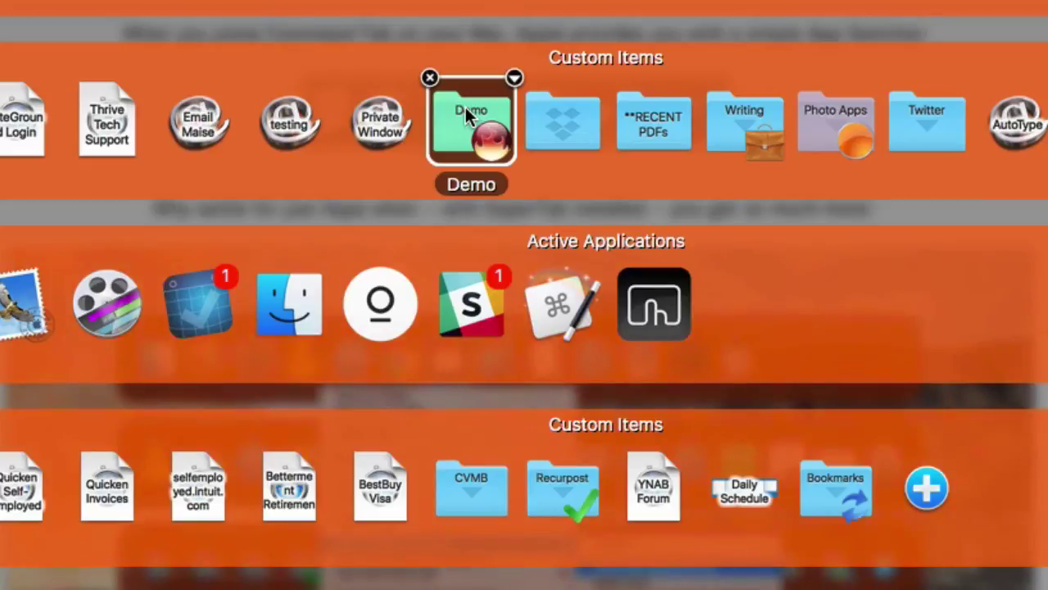
{"action": "scroll", "coordinate": [492, 66], "scroll_direction": "up", "scroll_amount": 3}
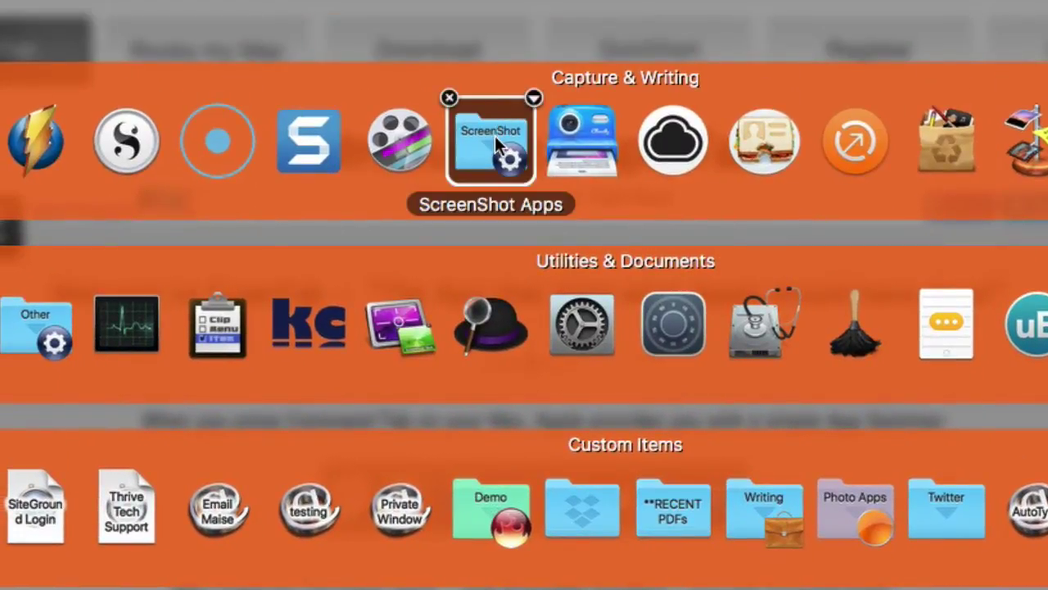
{"action": "left_click", "coordinate": [494, 138]}
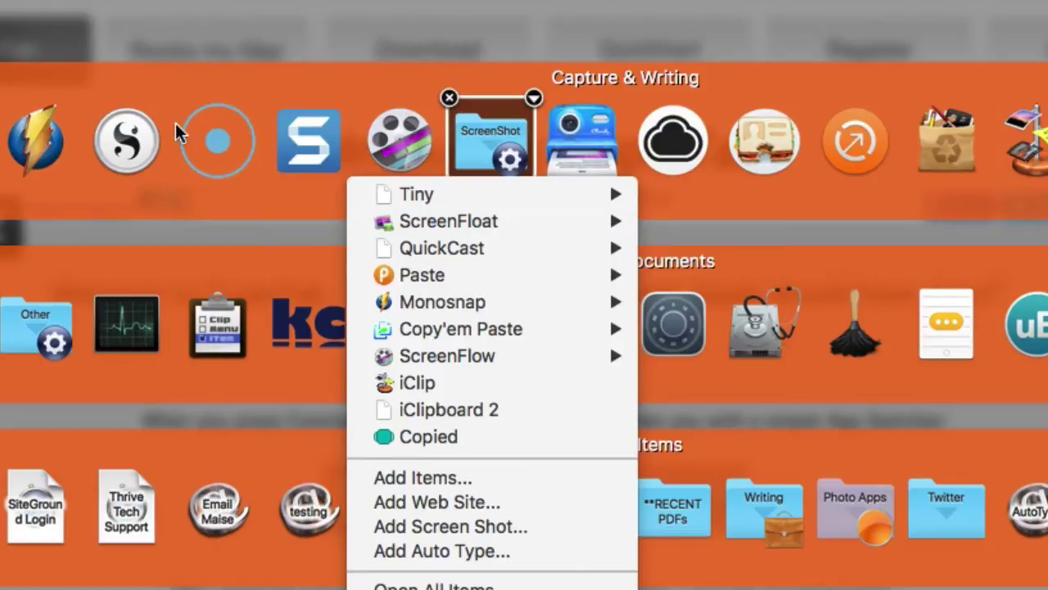
{"action": "left_click", "coordinate": [483, 82]}
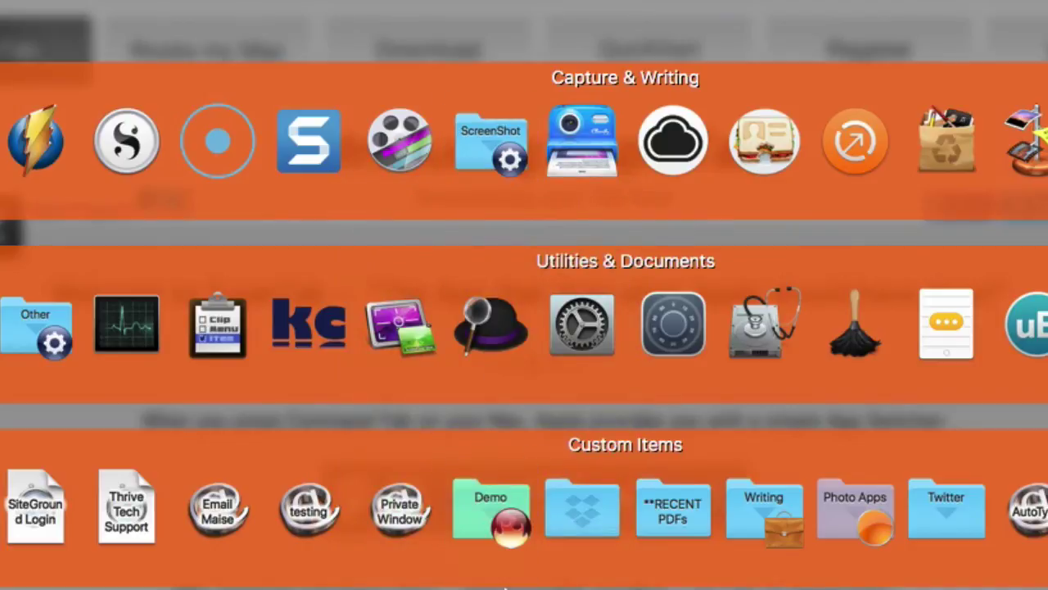
- Check the item options inside the Demo Meta-Folder, and view the ScreenShot item's configuration without changing its settings
{"action": "mouse_move", "coordinate": [528, 485]}
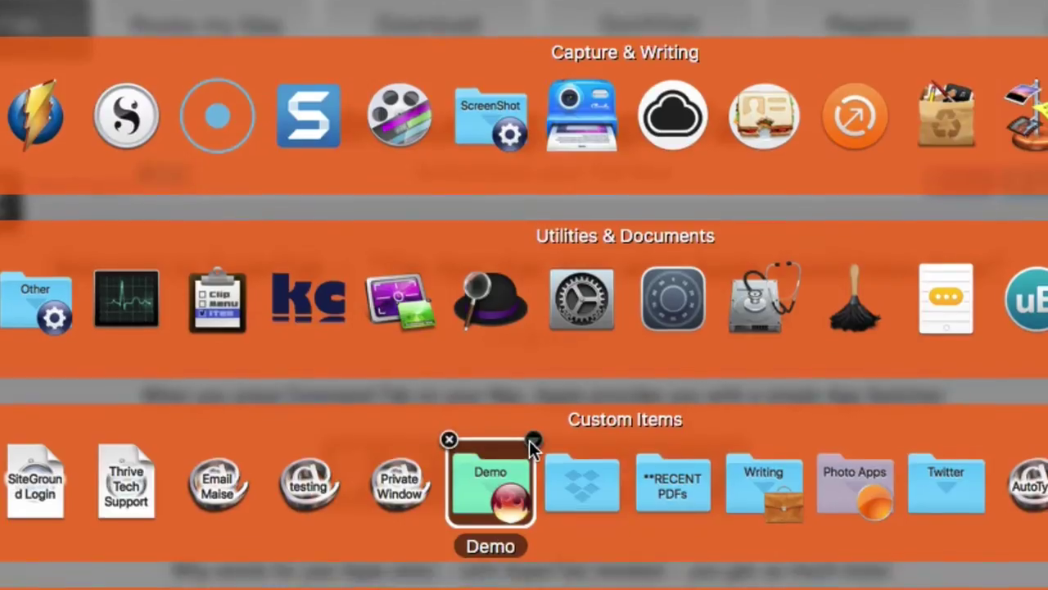
{"action": "left_click", "coordinate": [532, 472]}
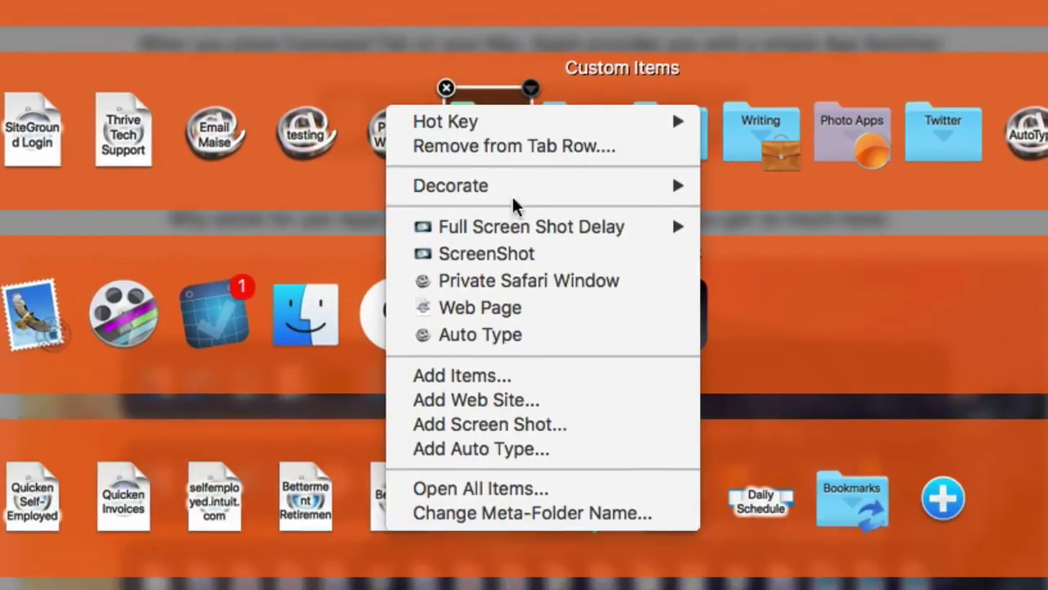
{"action": "mouse_move", "coordinate": [524, 499]}
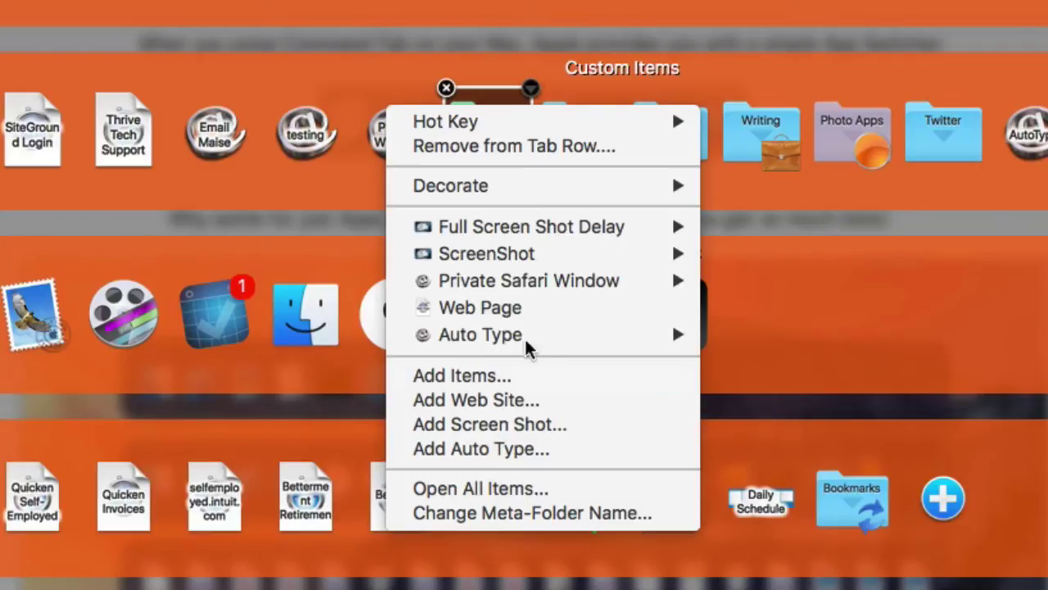
{"action": "mouse_move", "coordinate": [546, 310]}
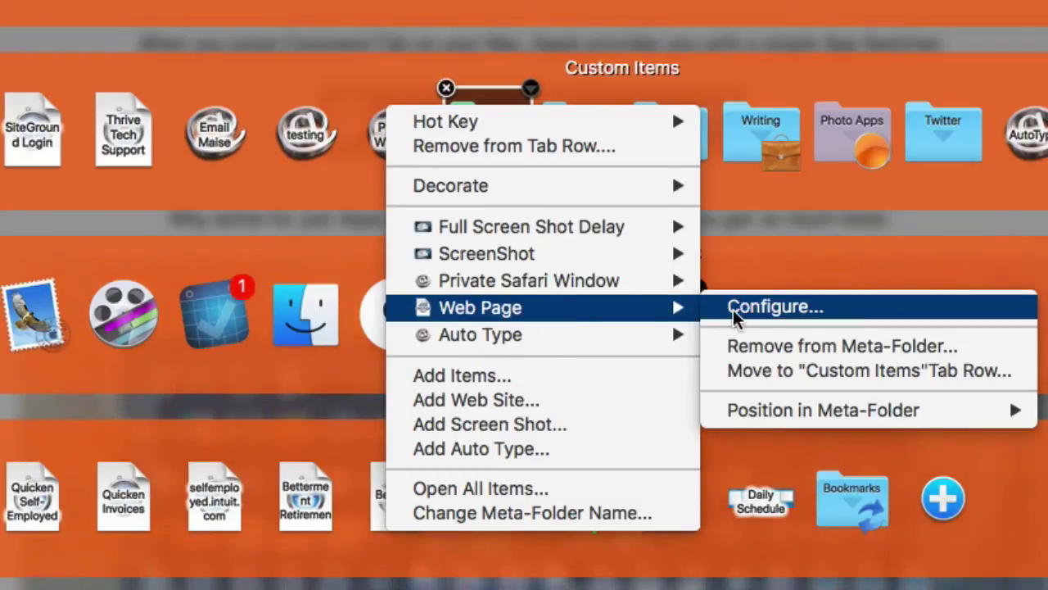
{"action": "mouse_move", "coordinate": [663, 229]}
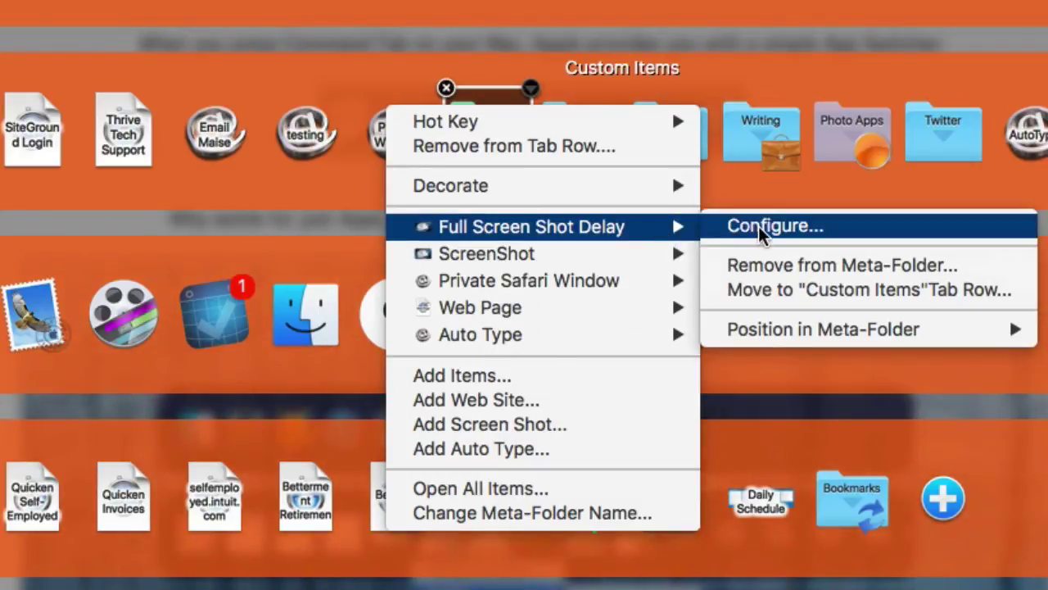
{"action": "mouse_move", "coordinate": [662, 248]}
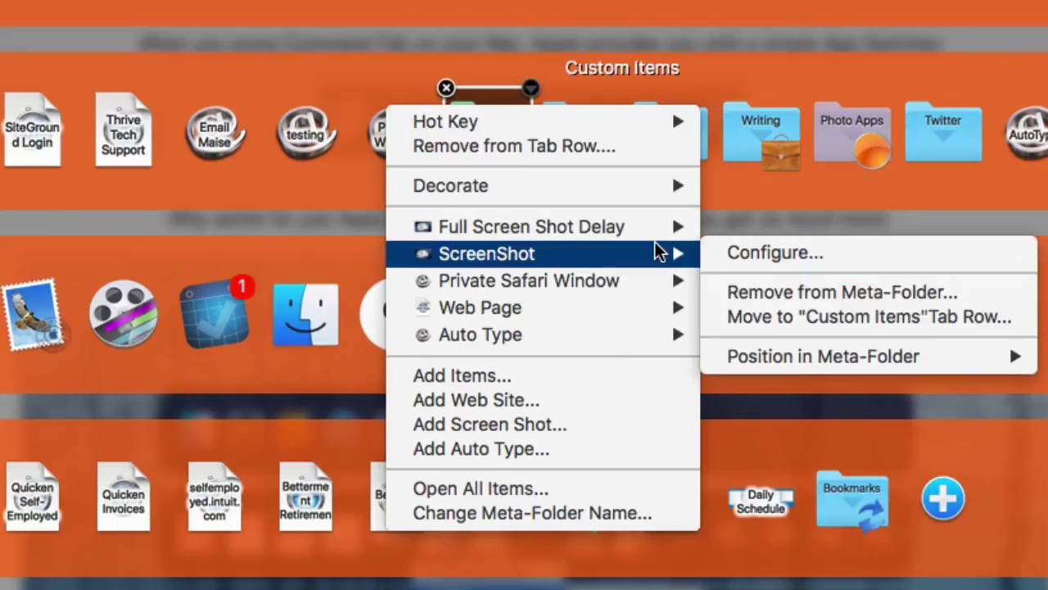
{"action": "left_click", "coordinate": [740, 261]}
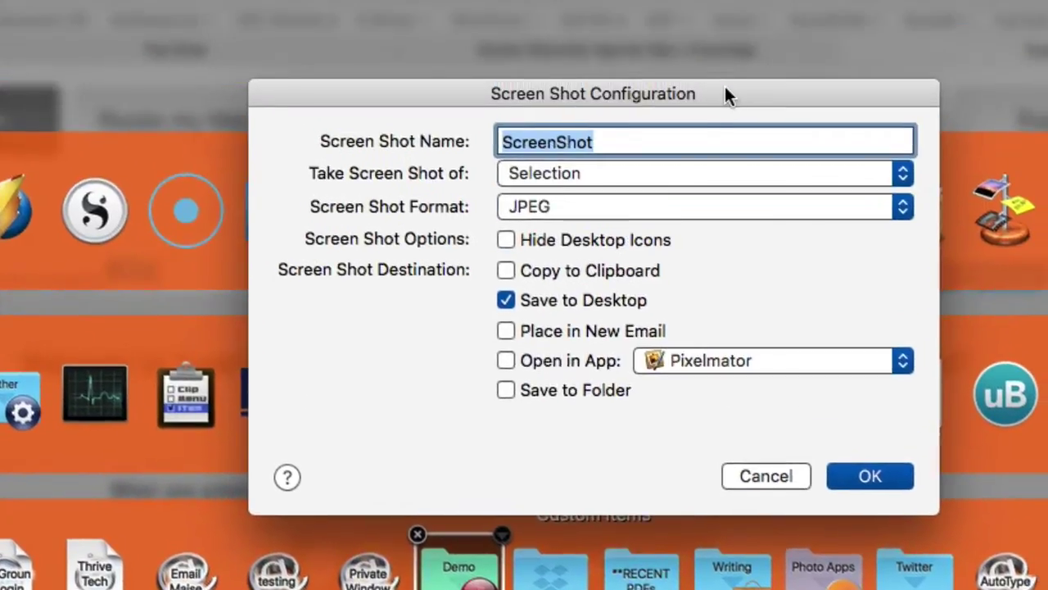
{"action": "left_click_drag", "start_coordinate": [724, 94], "coordinate": [670, 375]}
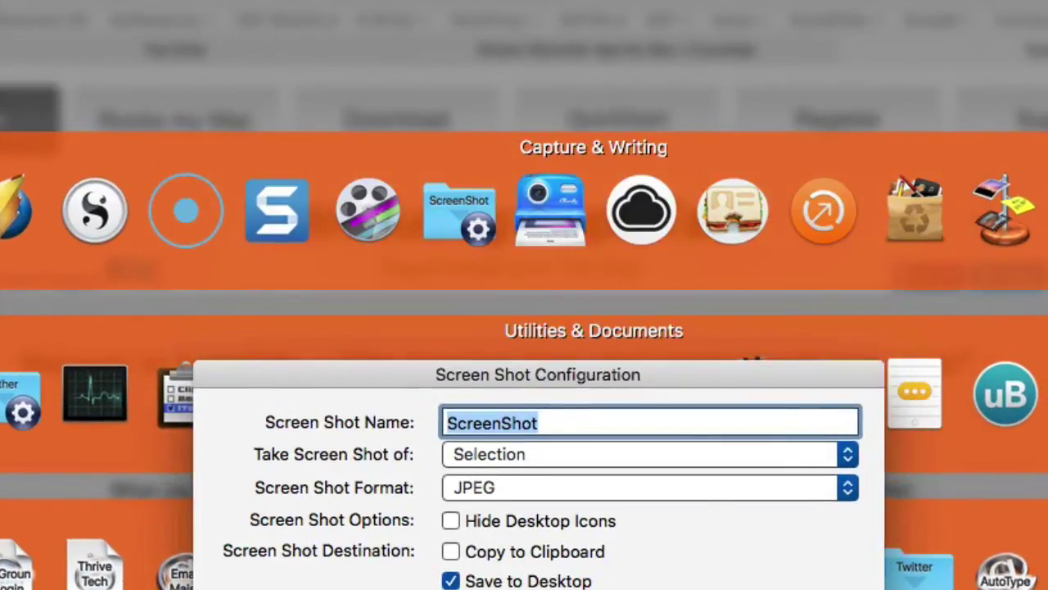
{"action": "key", "text": "Return"}
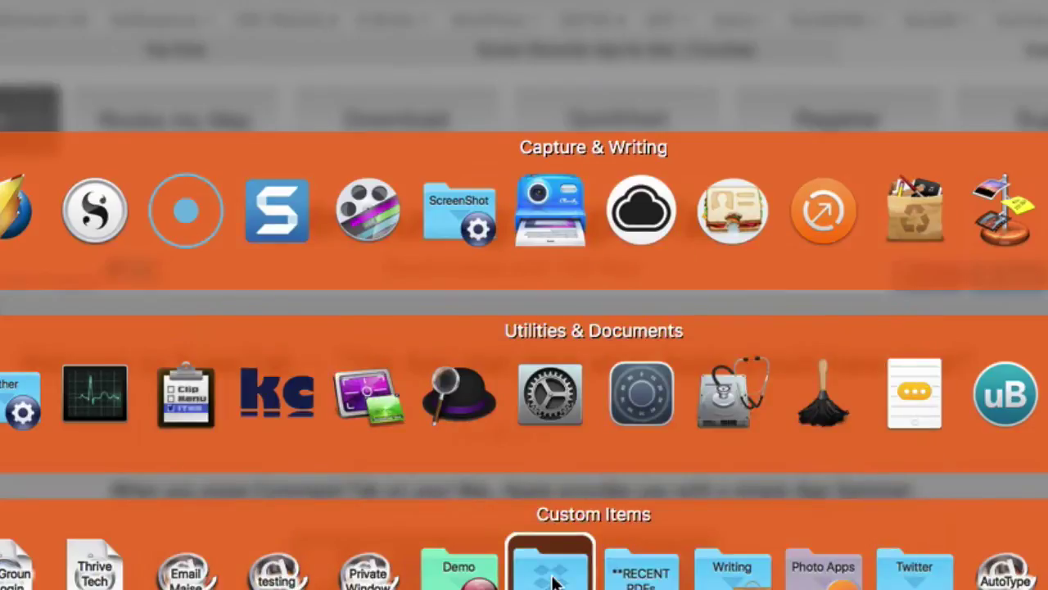
- Reposition Full Screen Shot Delay in the Demo Meta-Folder to the place held by ScreenShot
{"action": "left_click", "coordinate": [502, 536]}
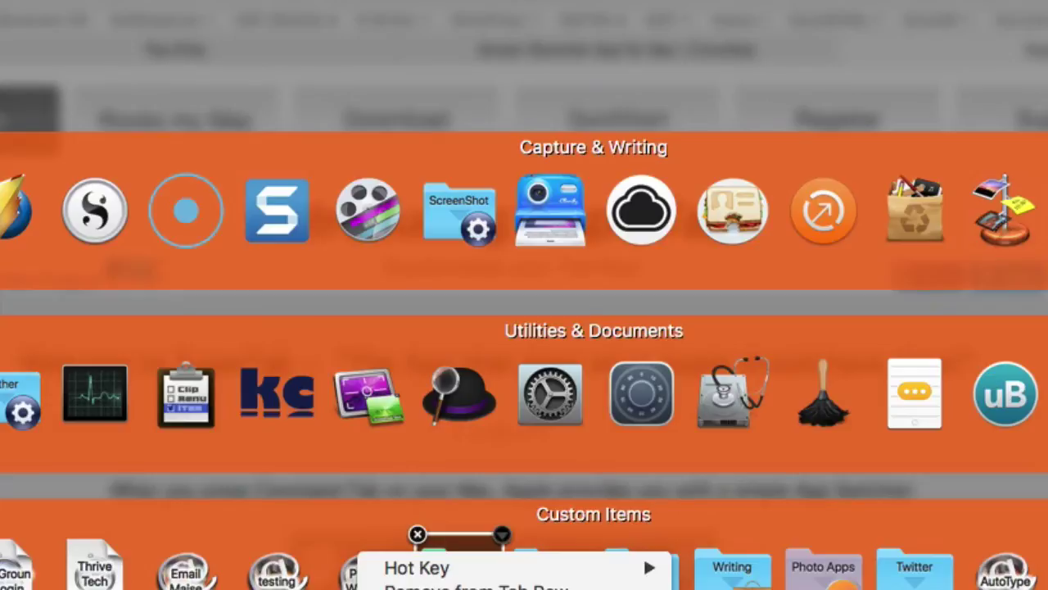
{"action": "mouse_move", "coordinate": [503, 589]}
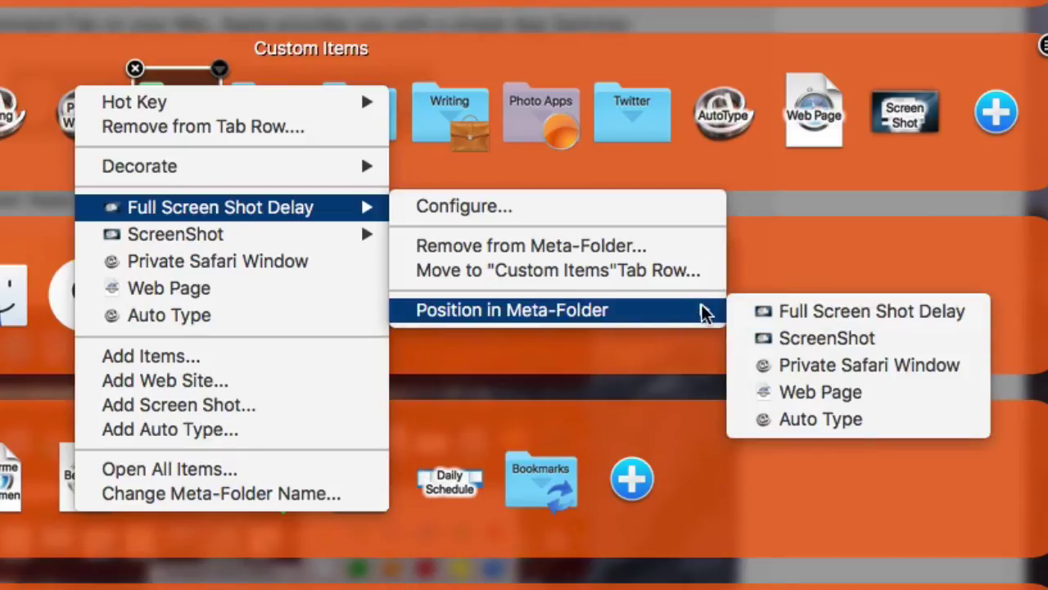
{"action": "left_click", "coordinate": [770, 339]}
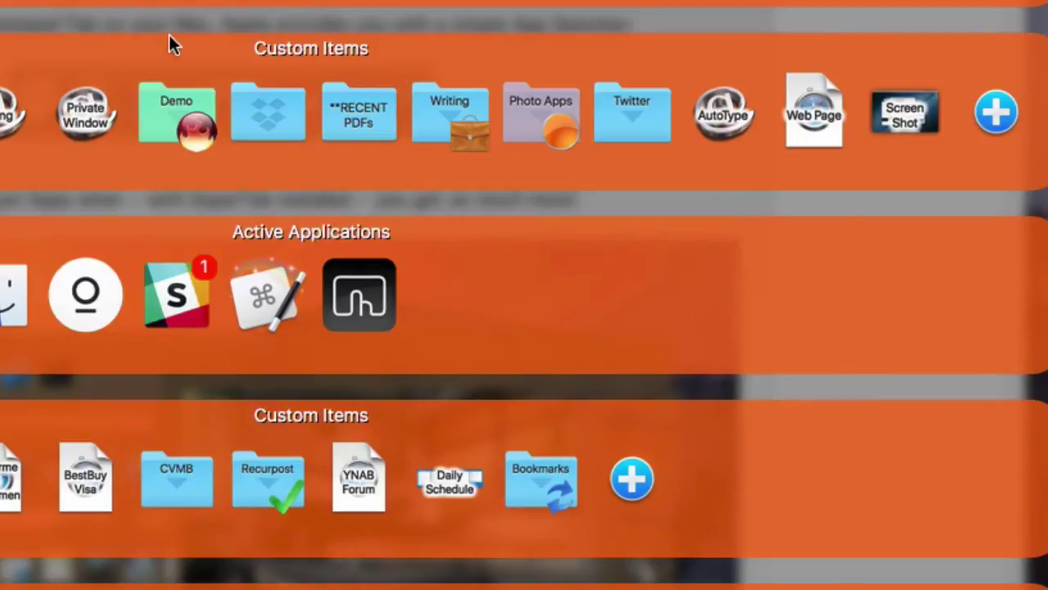
- Move ScreenShot out of the Demo Meta-Folder to the Custom Items row, and remove that row's separate Web Page item
{"action": "left_click", "coordinate": [219, 68]}
{"action": "mouse_move", "coordinate": [213, 210]}
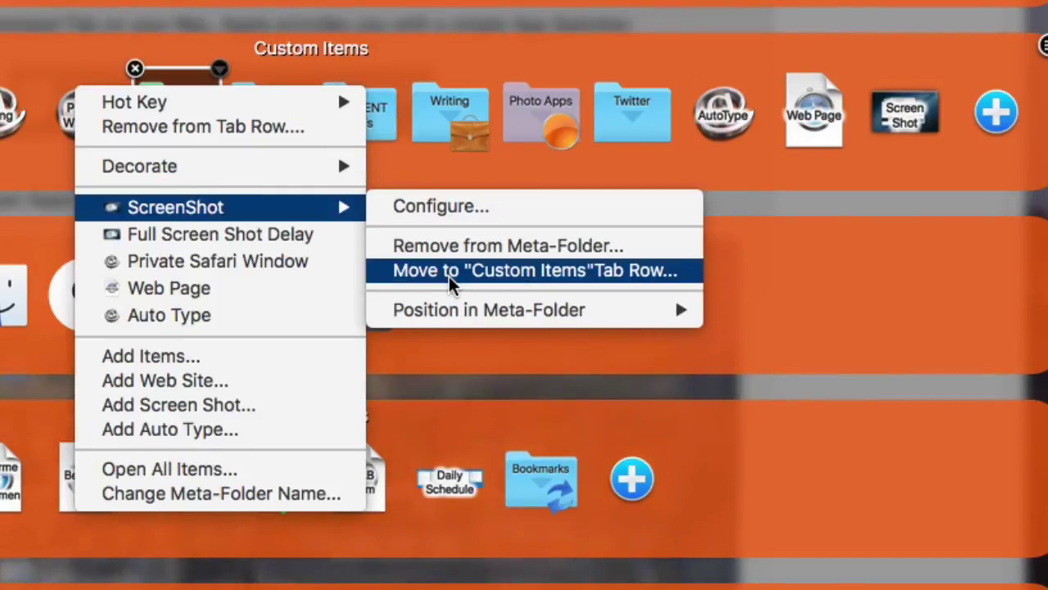
{"action": "left_click", "coordinate": [524, 272]}
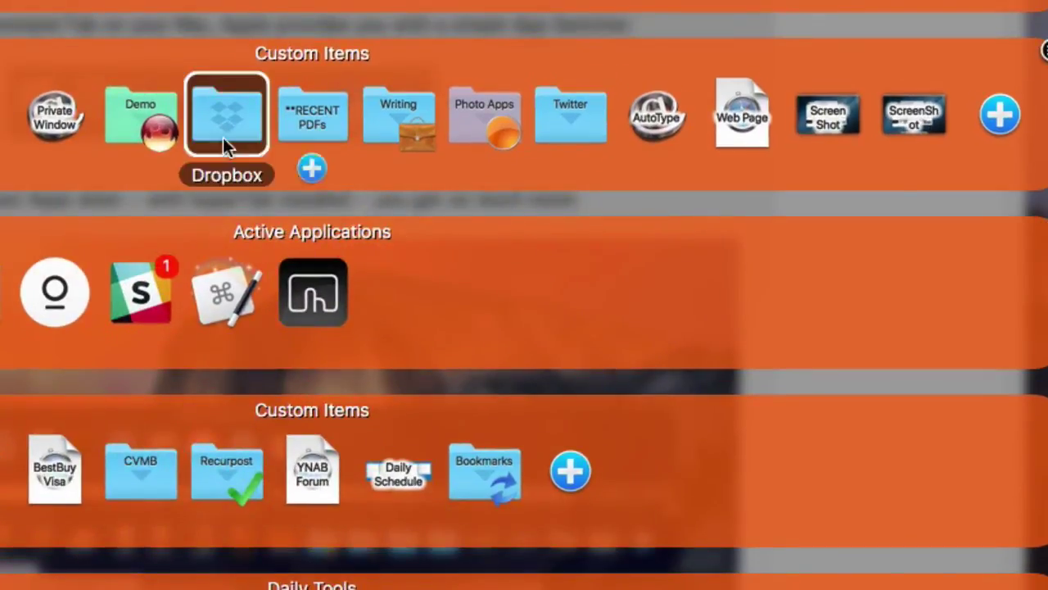
{"action": "mouse_move", "coordinate": [704, 77]}
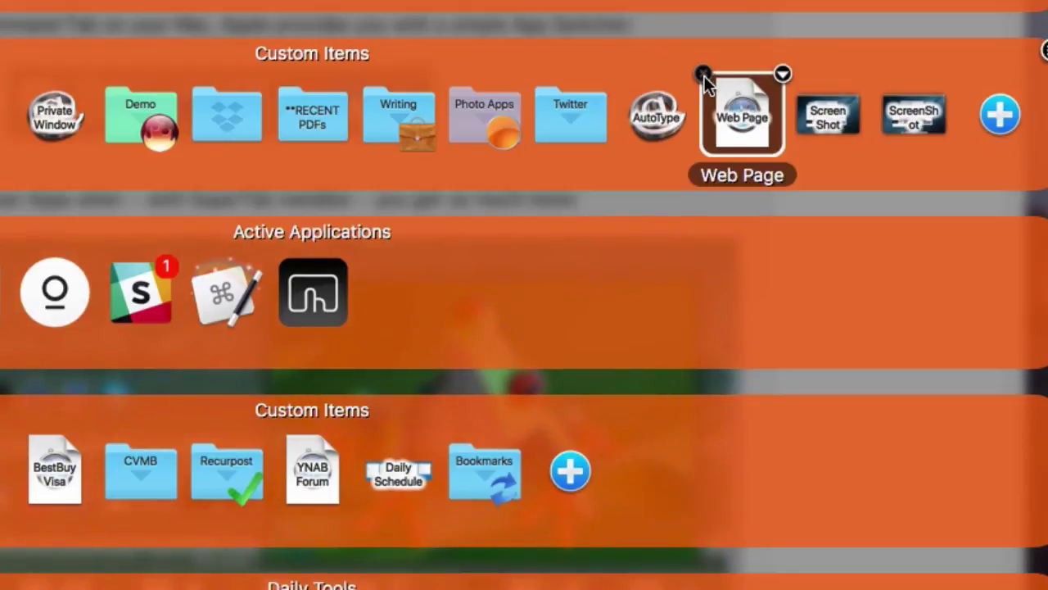
{"action": "left_click", "coordinate": [704, 75]}
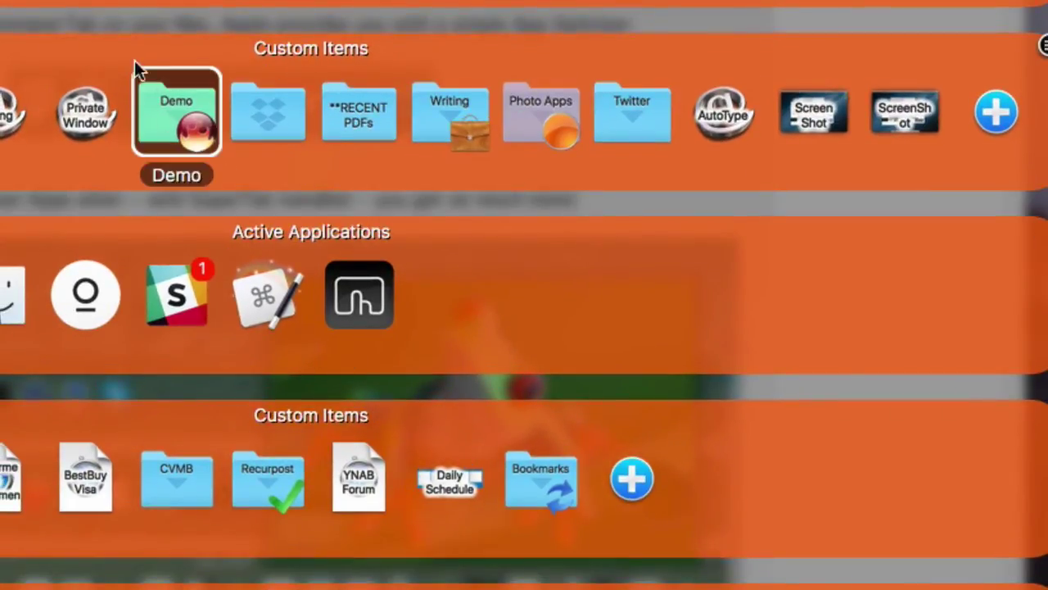
- Add a Clipboard item to the upper Custom Items row and place it between Private Window and Demo
{"action": "left_click", "coordinate": [998, 110]}
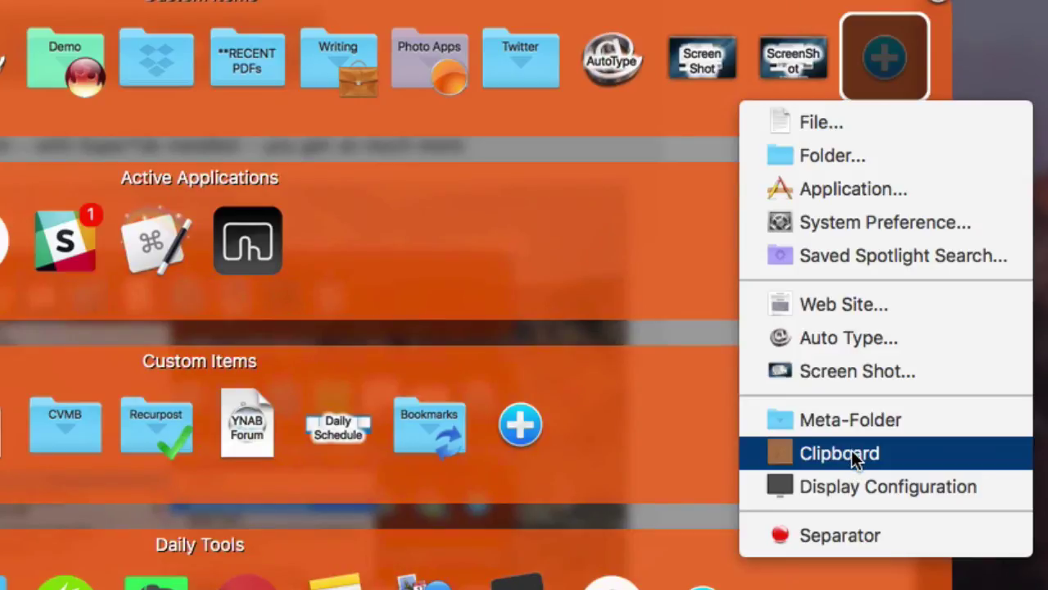
{"action": "left_click", "coordinate": [852, 452]}
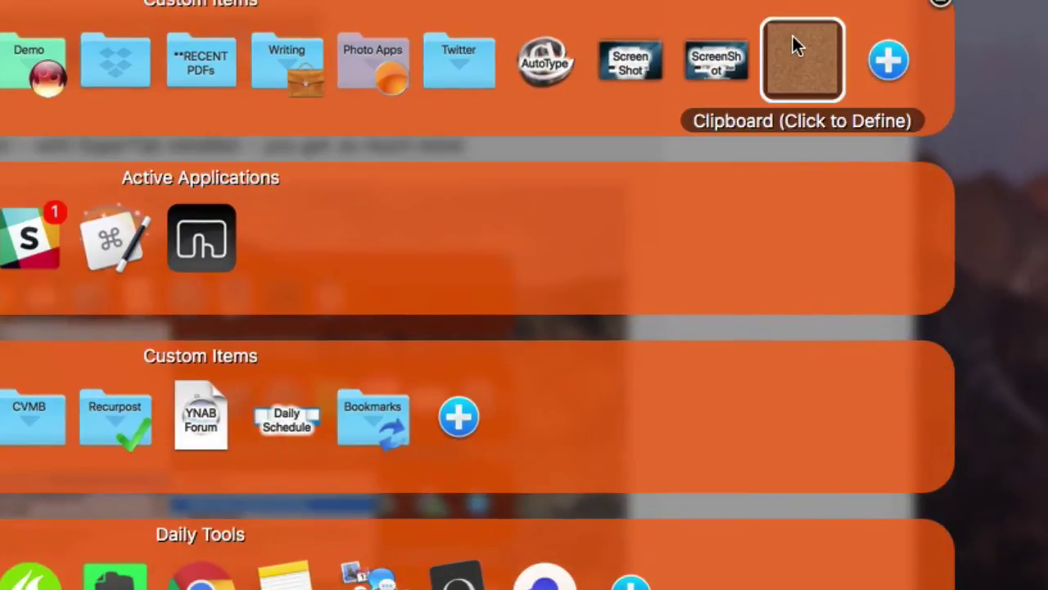
{"action": "left_click_drag", "start_coordinate": [800, 41], "coordinate": [0, 42]}
{"action": "left_click_drag", "start_coordinate": [469, 196], "coordinate": [551, 194]}
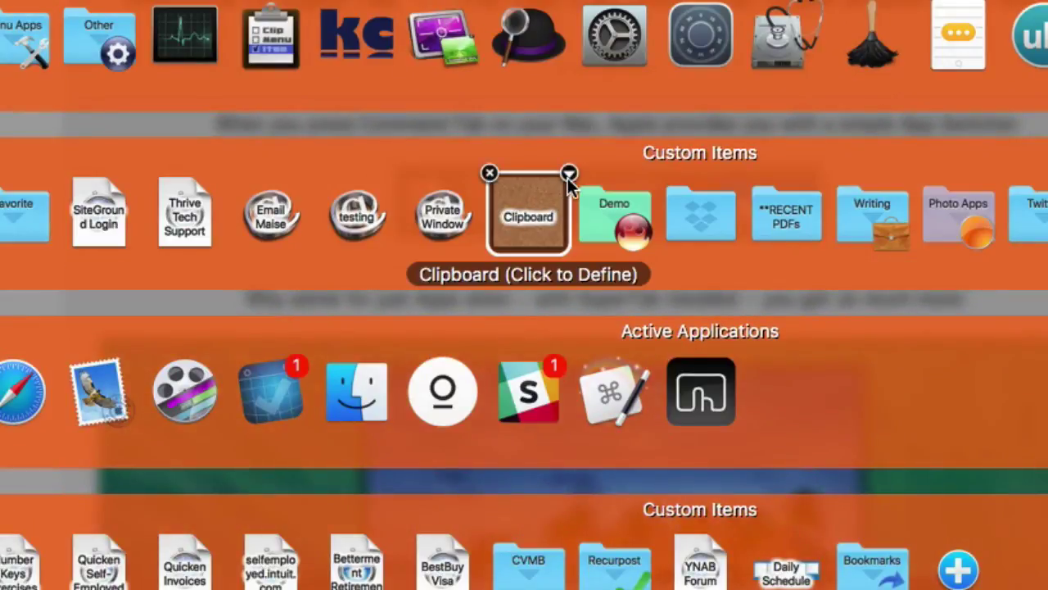
- Rename the Clipboard item as SuperTab and set it to paste its contents into the current app
{"action": "left_click", "coordinate": [569, 175]}
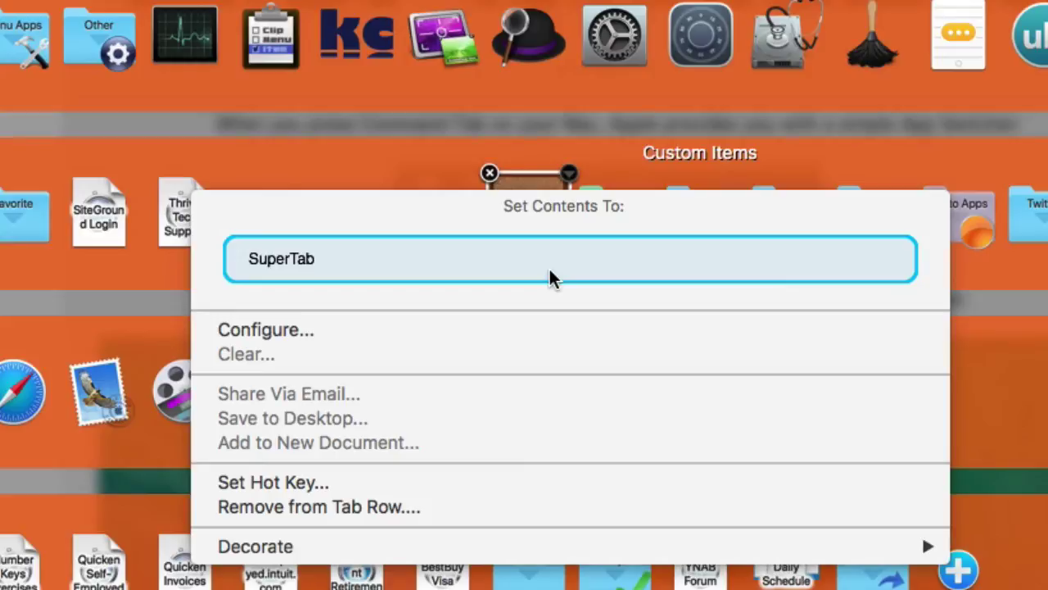
{"action": "left_click", "coordinate": [488, 329]}
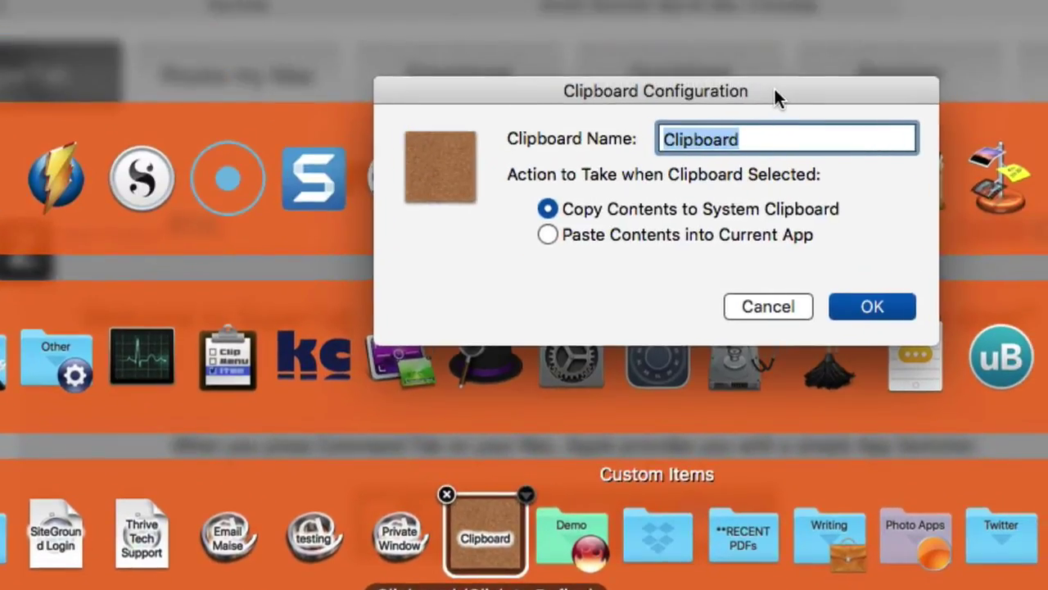
{"action": "left_click_drag", "start_coordinate": [776, 92], "coordinate": [687, 188]}
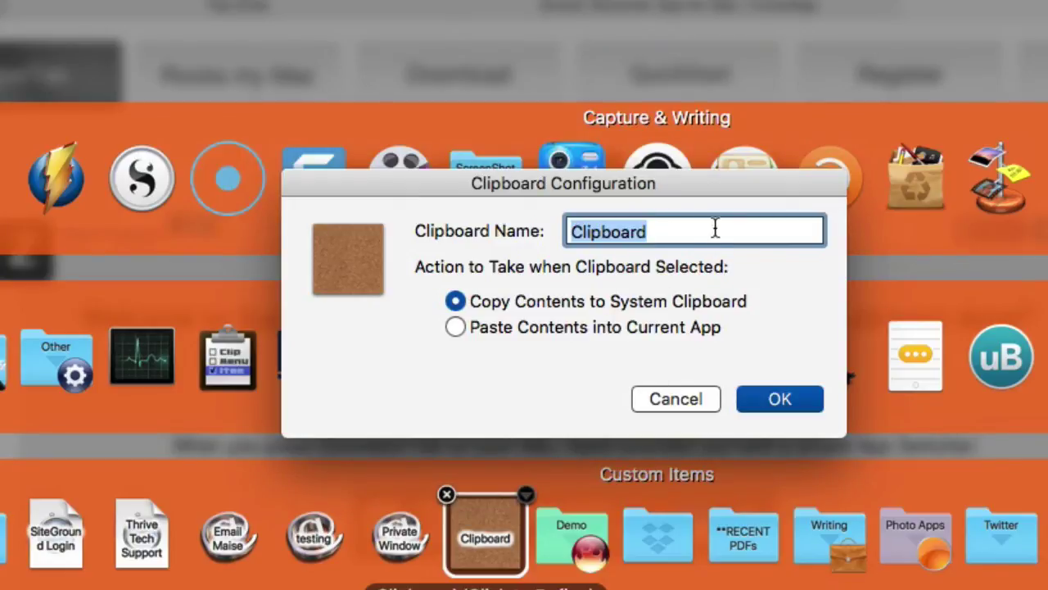
{"action": "type", "text": "Supert"}
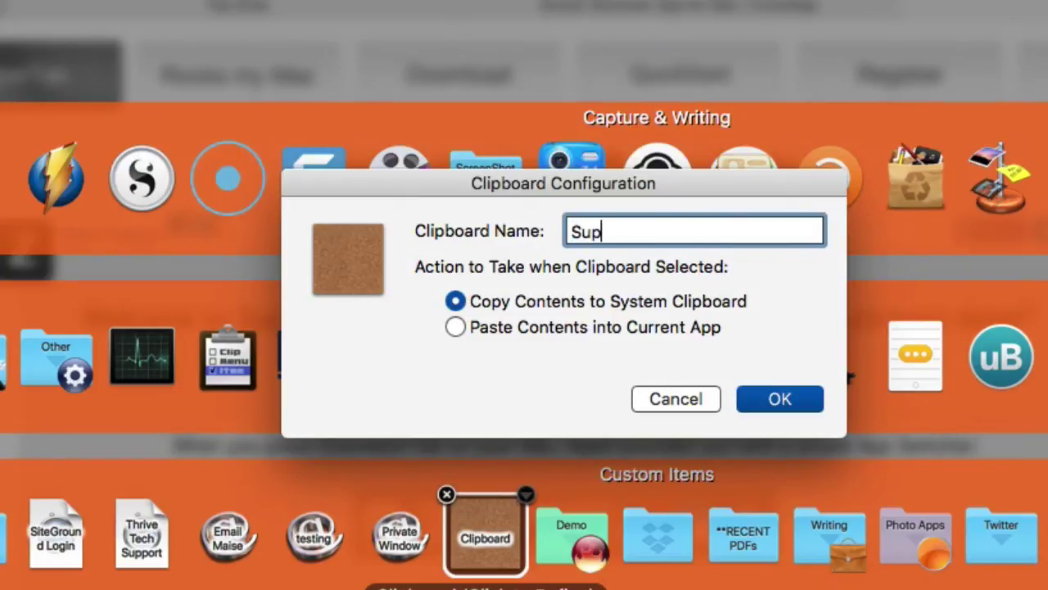
{"action": "key", "text": "BackSpace"}
{"action": "type", "text": "Tabe"}
{"action": "key", "text": "BackSpace"}
{"action": "left_click", "coordinate": [783, 398]}
- Review the options and configuration of the SuperTab clipboard item without changing its settings
{"action": "mouse_move", "coordinate": [506, 538]}
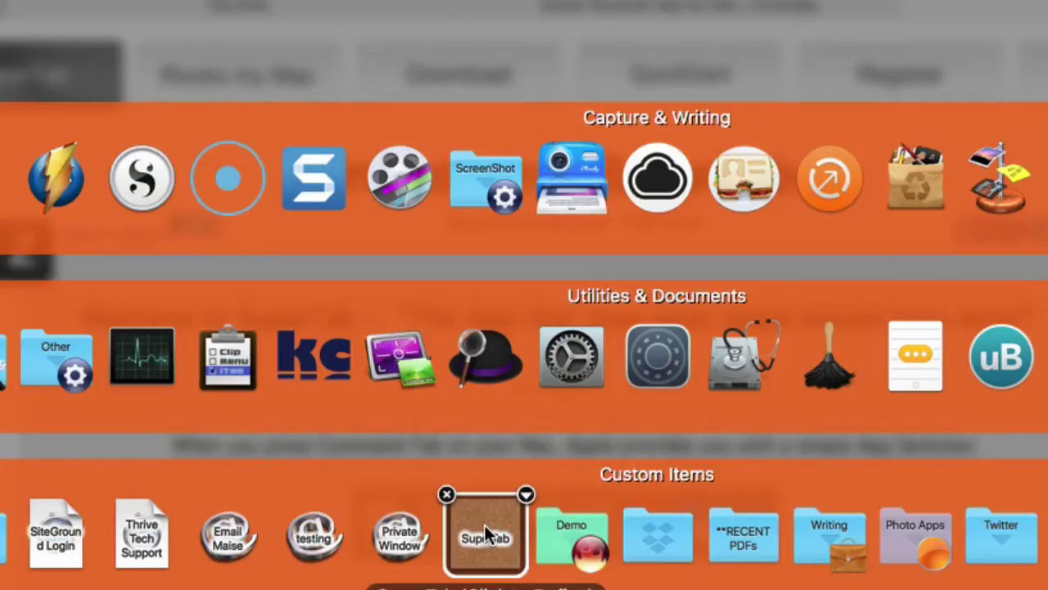
{"action": "left_click", "coordinate": [526, 497]}
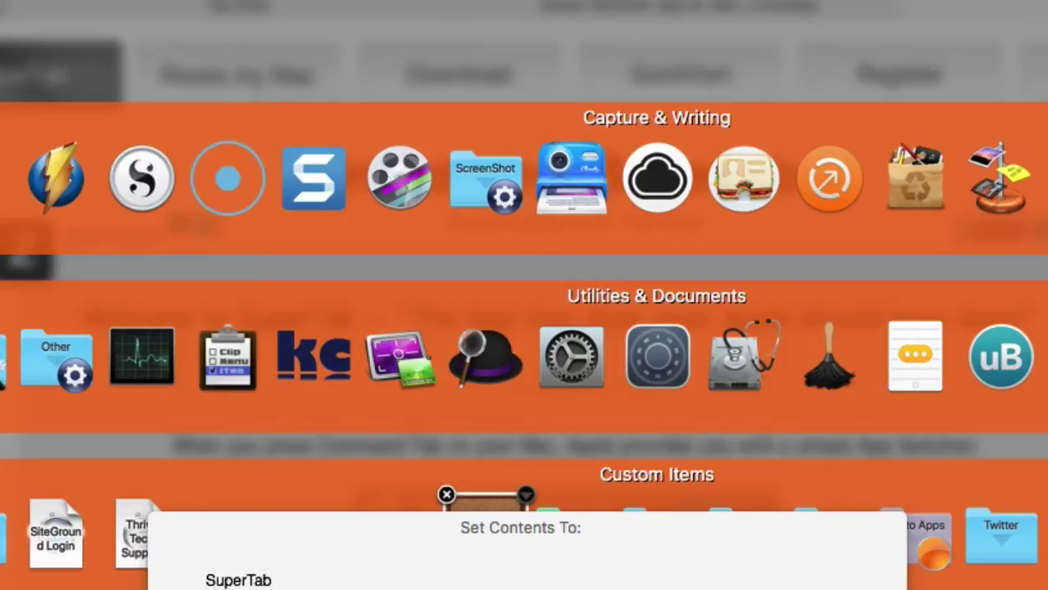
{"action": "left_click", "coordinate": [238, 580]}
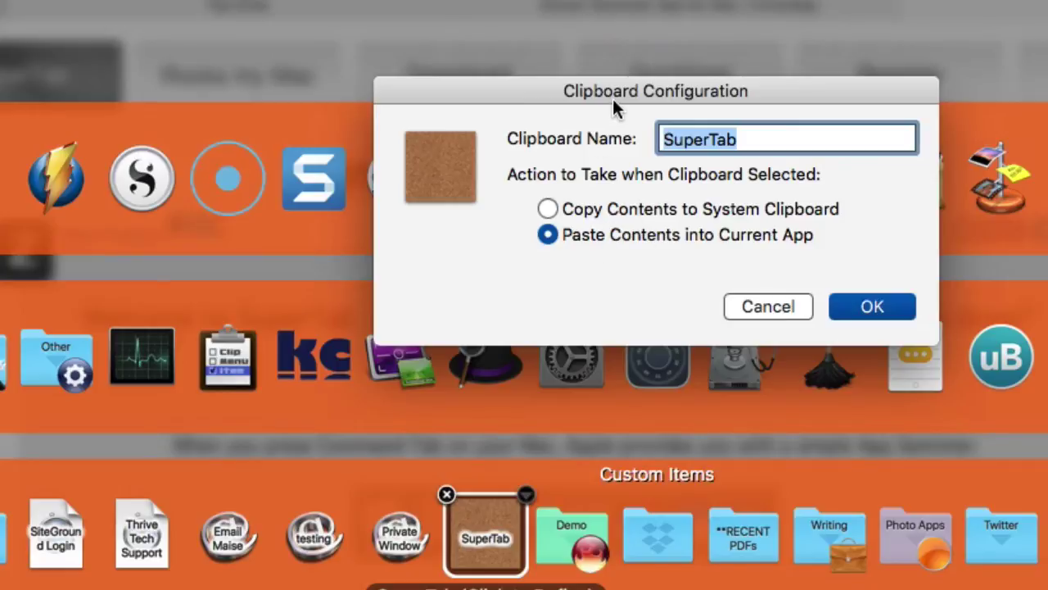
{"action": "left_click_drag", "start_coordinate": [615, 89], "coordinate": [549, 222]}
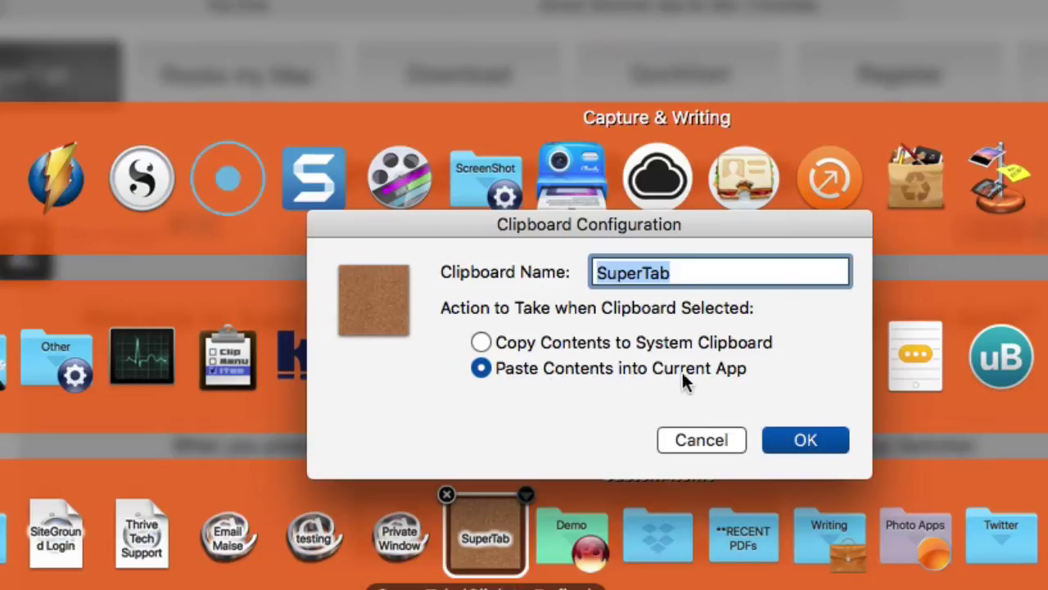
{"action": "left_click", "coordinate": [801, 440]}
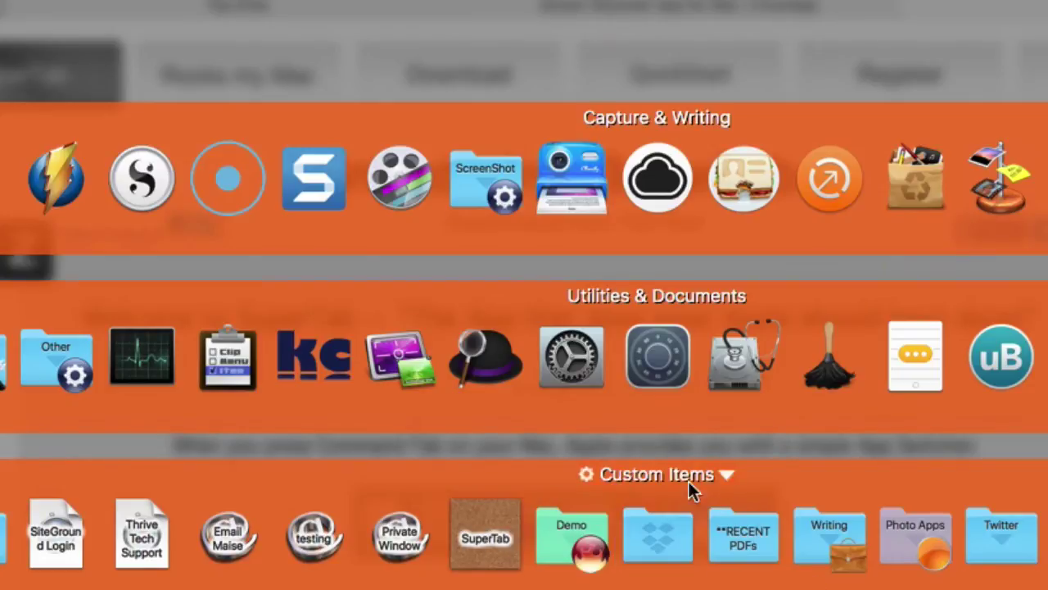
- Add a Display Configuration item between Private Window and SuperTab in the upper Custom Items row, and store the current display setup in it
{"action": "mouse_move", "coordinate": [707, 475]}
{"action": "left_click", "coordinate": [1047, 534]}
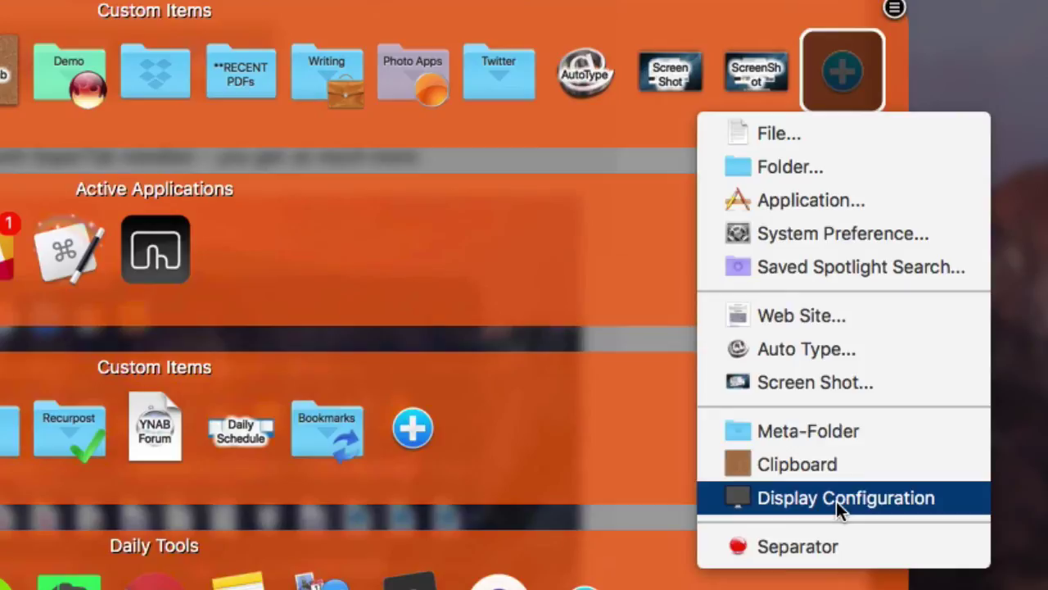
{"action": "left_click", "coordinate": [836, 501]}
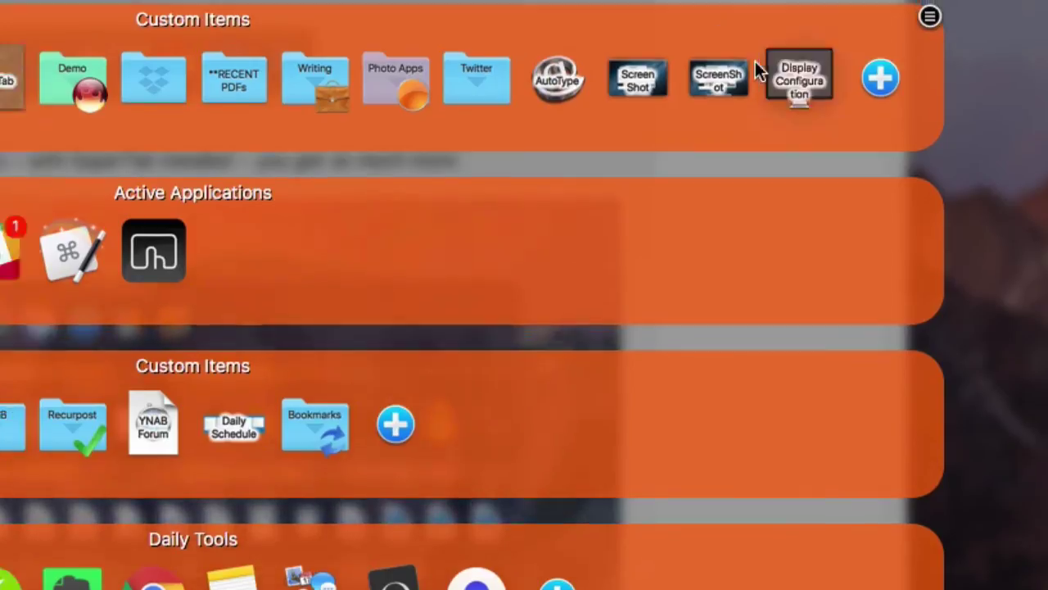
{"action": "left_click_drag", "start_coordinate": [758, 66], "coordinate": [23, 90]}
{"action": "mouse_move", "coordinate": [562, 118]}
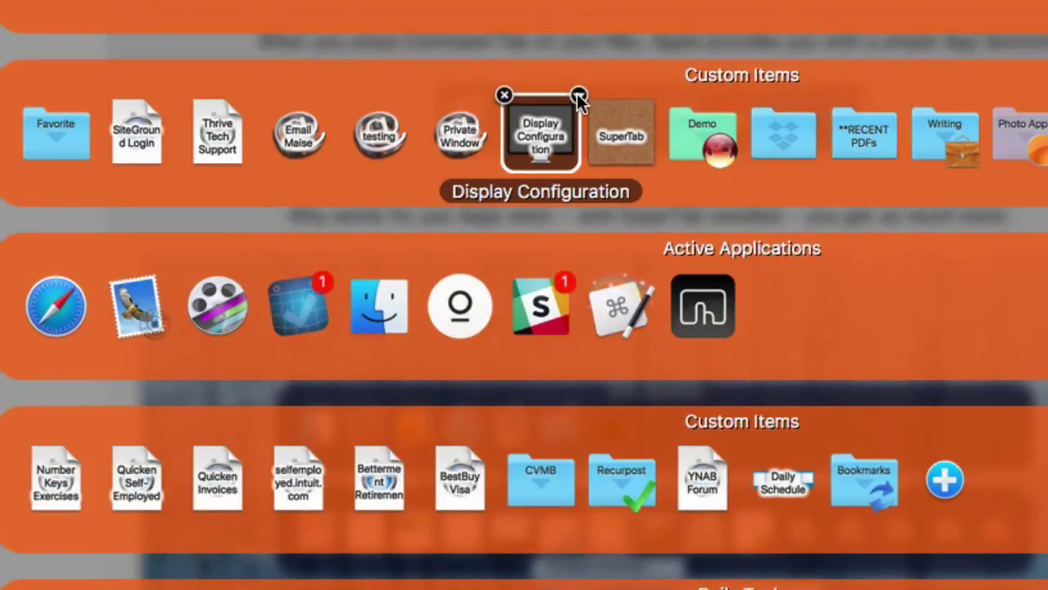
{"action": "left_click", "coordinate": [577, 95]}
{"action": "left_click", "coordinate": [577, 129]}
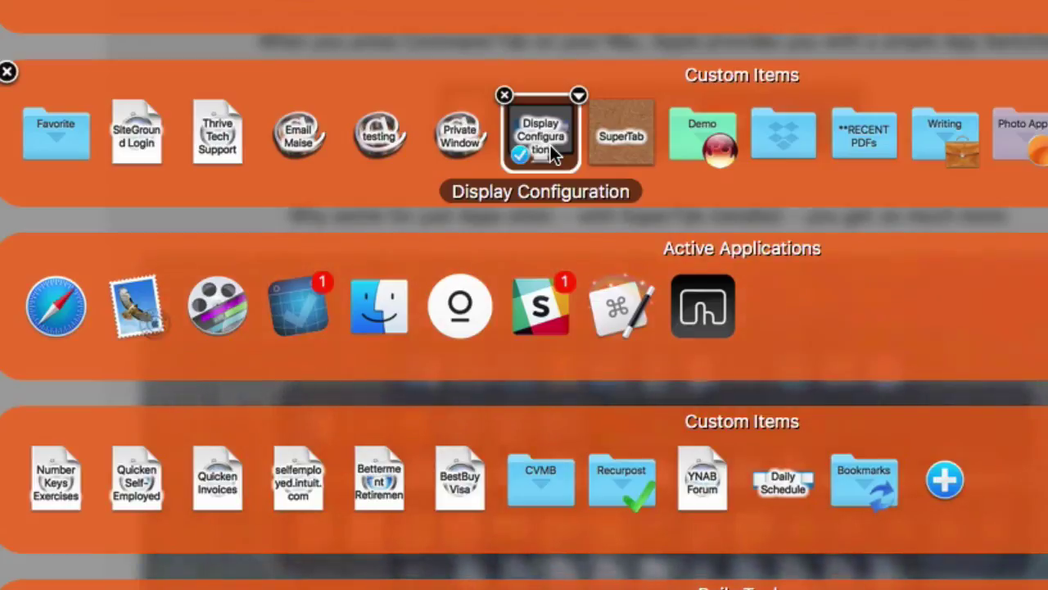
- Rename the Display Configuration item as Test, and remove it from the Custom Items row
{"action": "left_click", "coordinate": [579, 96]}
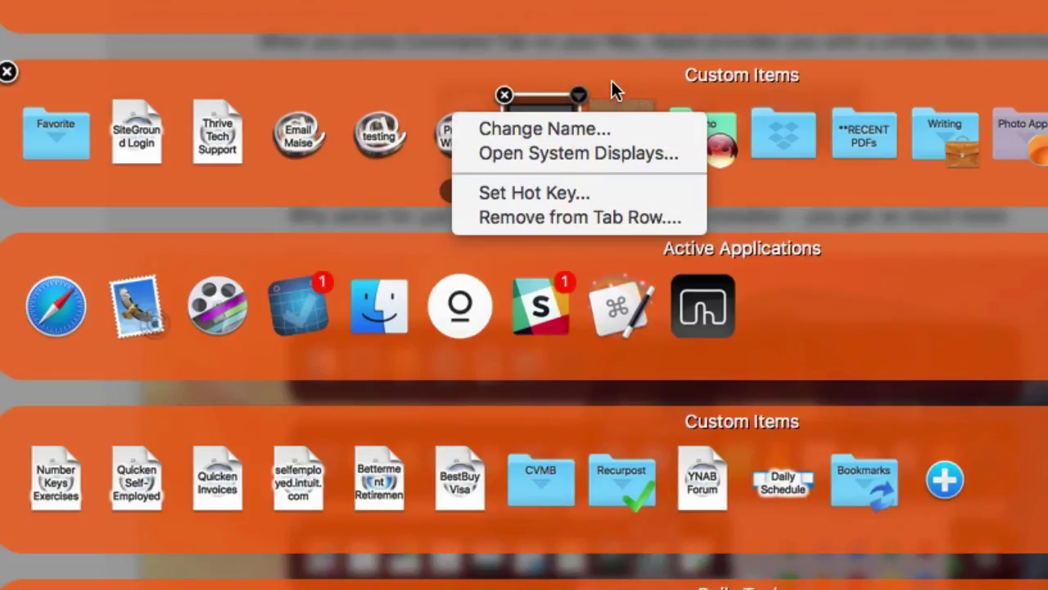
{"action": "left_click", "coordinate": [568, 131]}
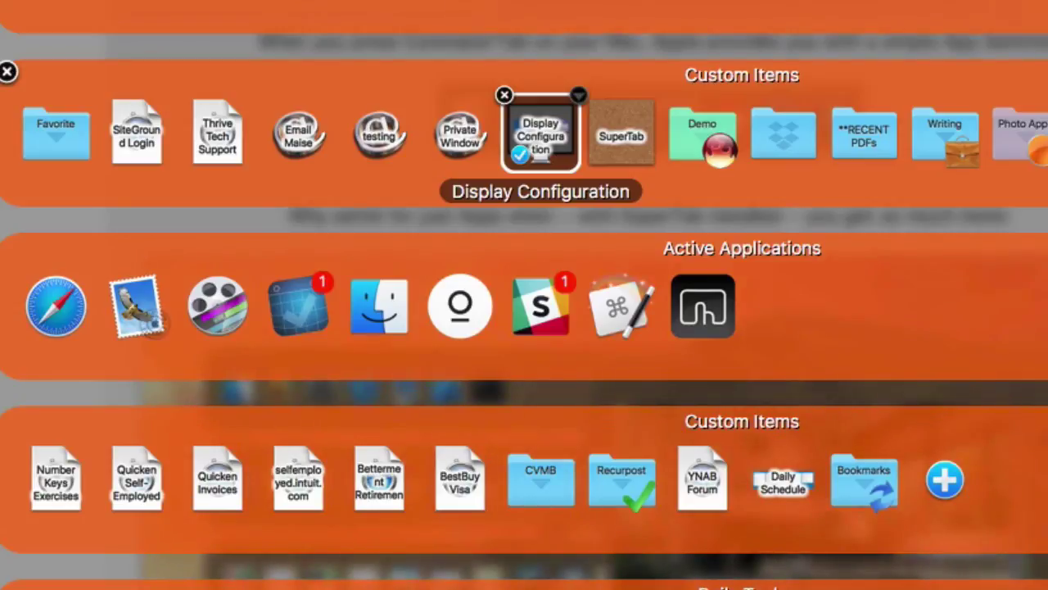
{"action": "key", "text": "BackSpace"}
{"action": "key", "text": "BackSpace"}
{"action": "key", "text": "BackSpace"}
{"action": "key", "text": "BackSpace"}
{"action": "key", "text": "BackSpace"}
{"action": "key", "text": "BackSpace"}
{"action": "key", "text": "BackSpace"}
{"action": "key", "text": "BackSpace"}
{"action": "key", "text": "BackSpace"}
{"action": "key", "text": "BackSpace"}
{"action": "key", "text": "BackSpace"}
{"action": "key", "text": "BackSpace"}
{"action": "key", "text": "BackSpace"}
{"action": "key", "text": "BackSpace"}
{"action": "key", "text": "BackSpace"}
{"action": "key", "text": "BackSpace"}
{"action": "key", "text": "BackSpace"}
{"action": "key", "text": "BackSpace"}
{"action": "key", "text": "BackSpace"}
{"action": "key", "text": "BackSpace"}
{"action": "type", "text": "Test"}
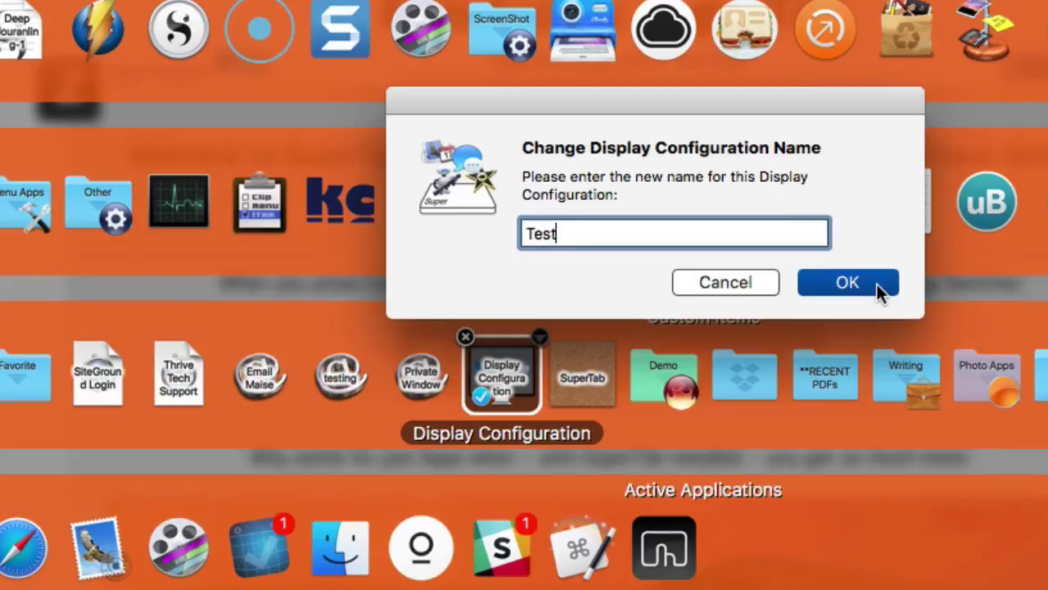
{"action": "left_click", "coordinate": [876, 284]}
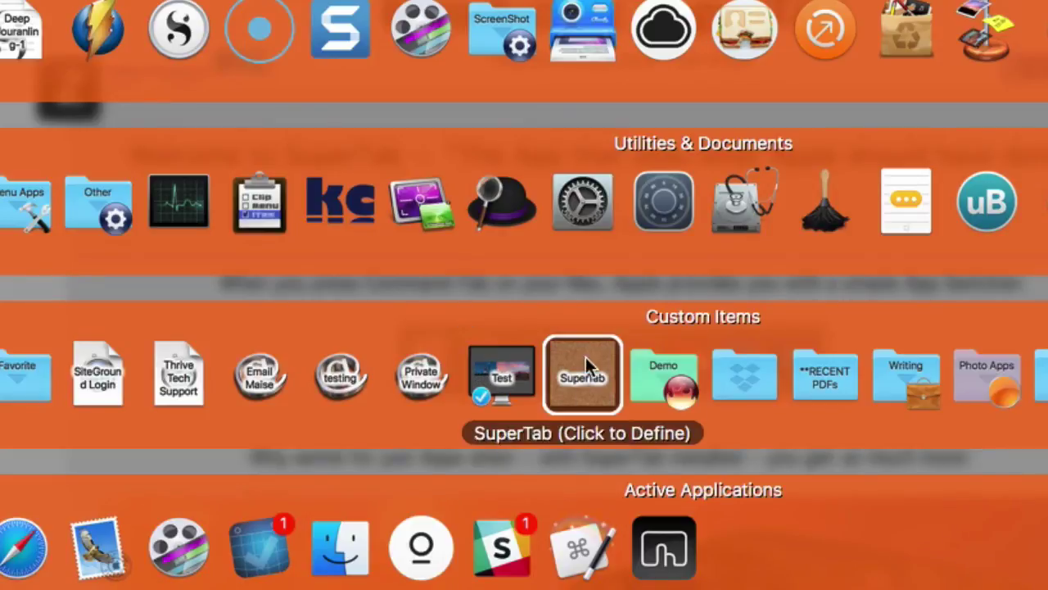
{"action": "left_click", "coordinate": [466, 338]}
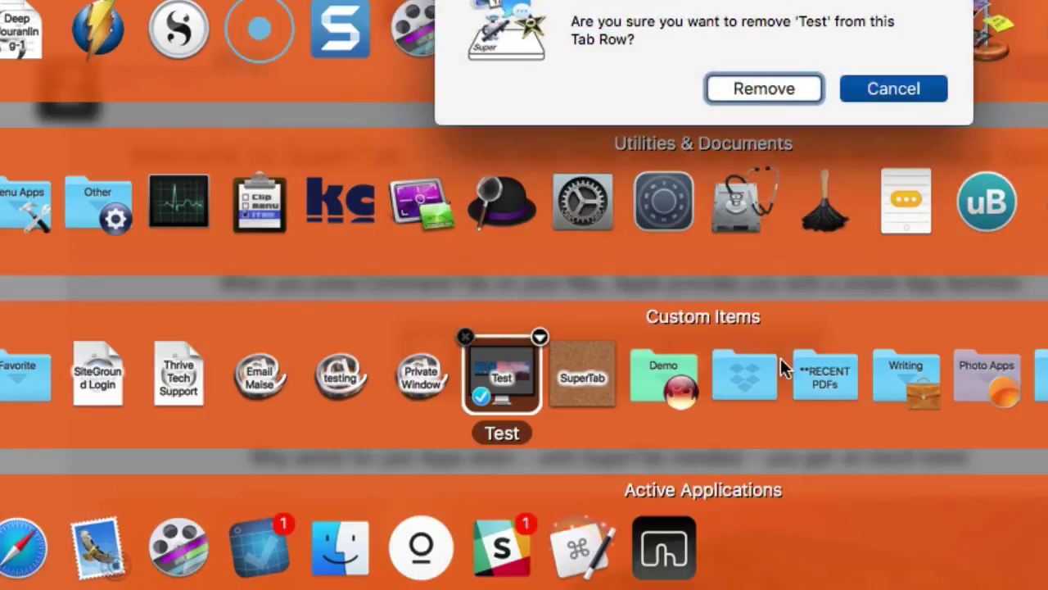
{"action": "left_click", "coordinate": [763, 75]}
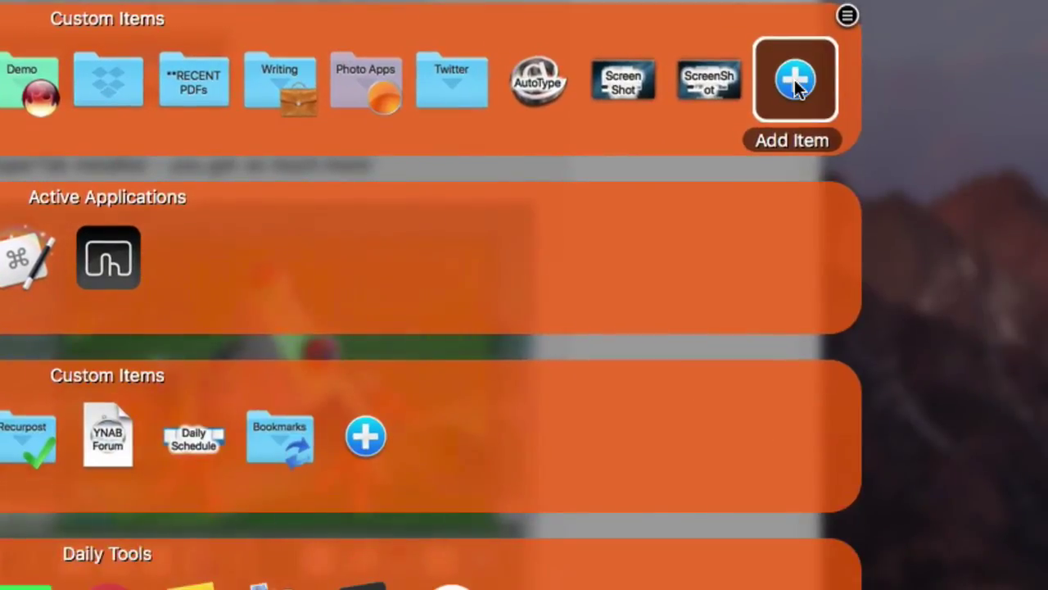
- Add the Bluetooth System Preference to the upper Custom Items row and place it between Private Window and SuperTab
{"action": "left_click", "coordinate": [874, 119]}
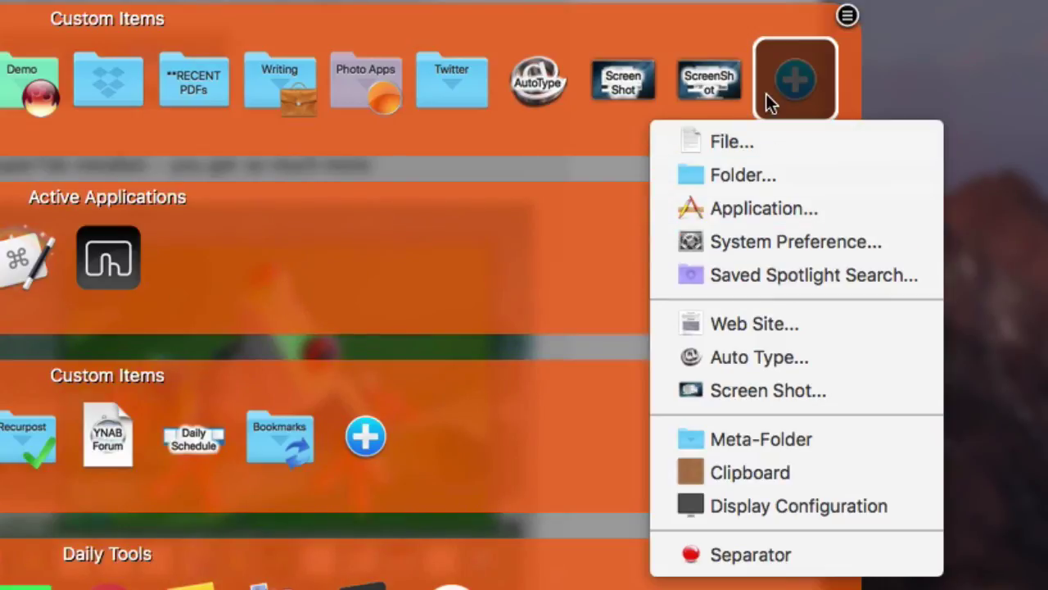
{"action": "left_click", "coordinate": [787, 237]}
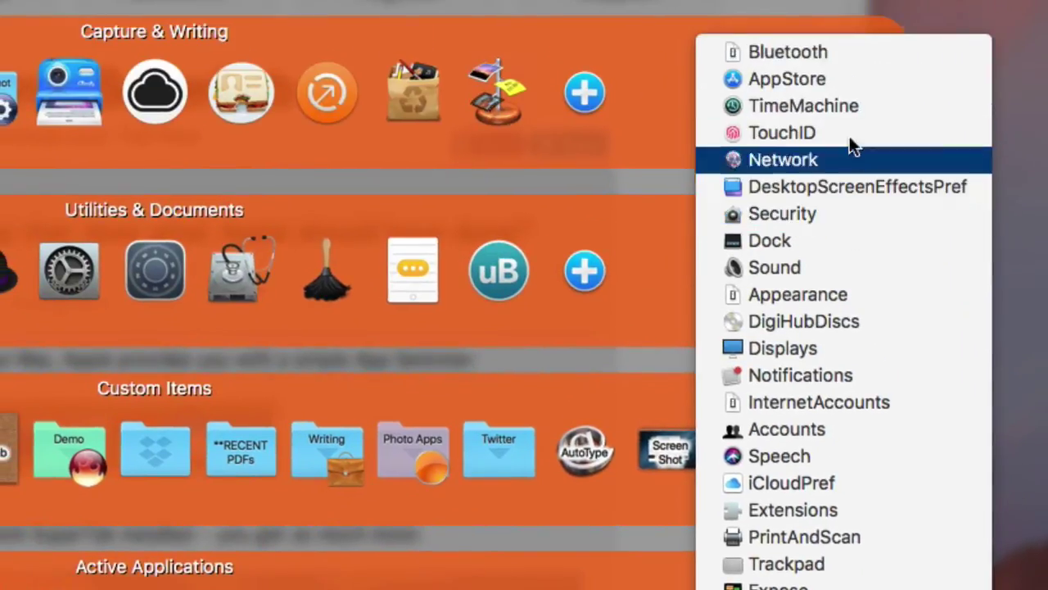
{"action": "left_click", "coordinate": [847, 50]}
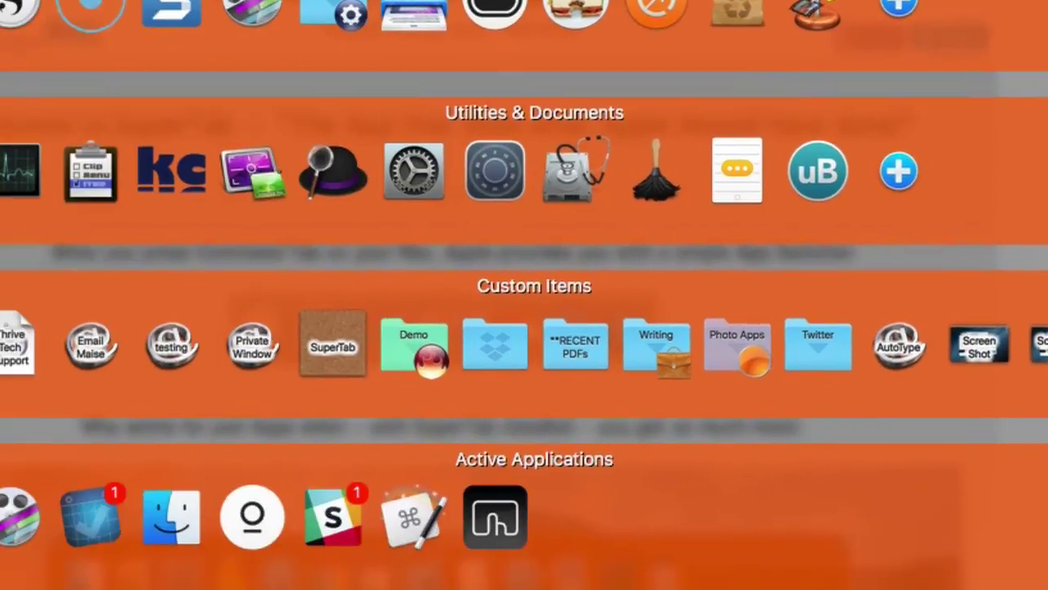
{"action": "left_click_drag", "start_coordinate": [847, 50], "coordinate": [302, 337]}
{"action": "mouse_move", "coordinate": [336, 344]}
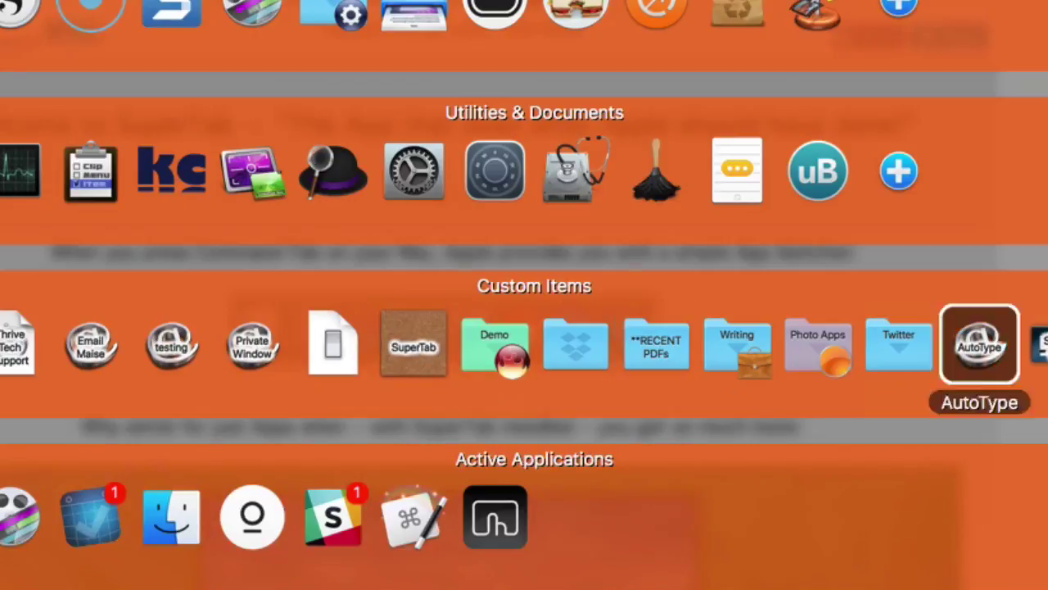
- Add the Word Documents saved Spotlight search to the upper Custom Items row and place it just before SuperTab
{"action": "left_click", "coordinate": [910, 127]}
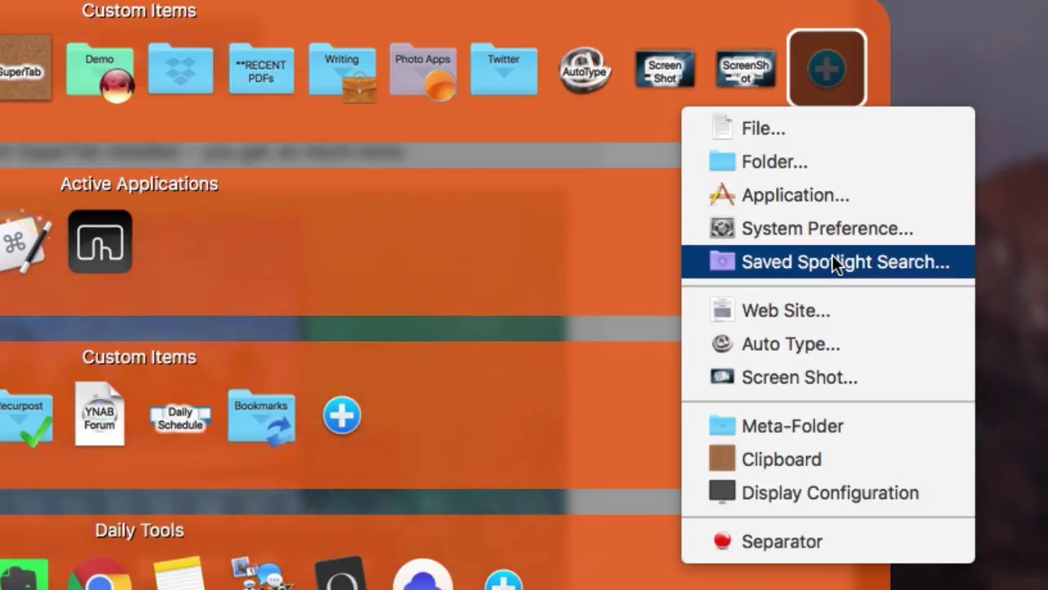
{"action": "left_click", "coordinate": [833, 257]}
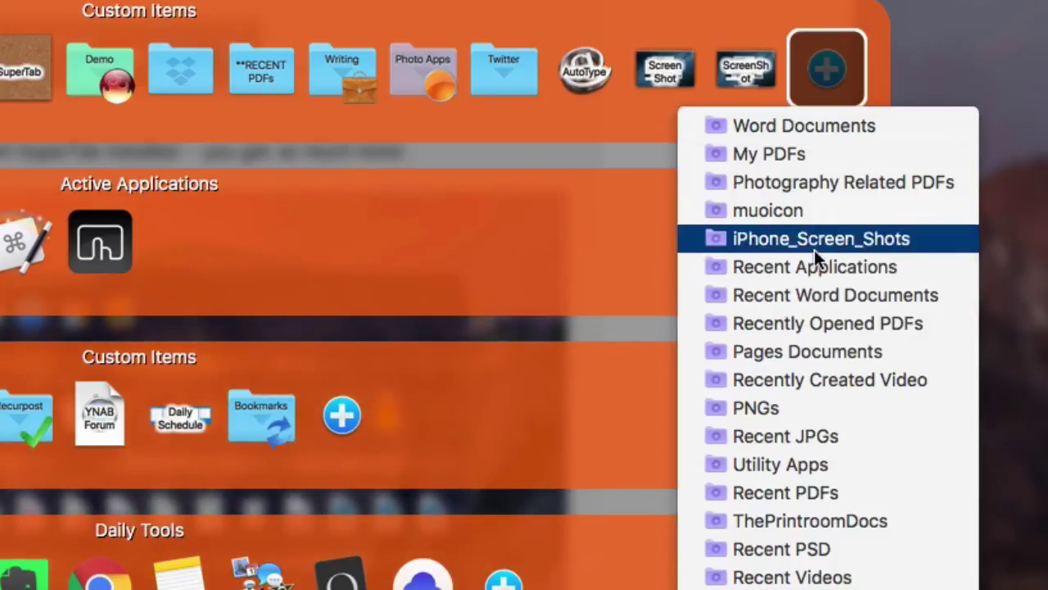
{"action": "left_click", "coordinate": [832, 136]}
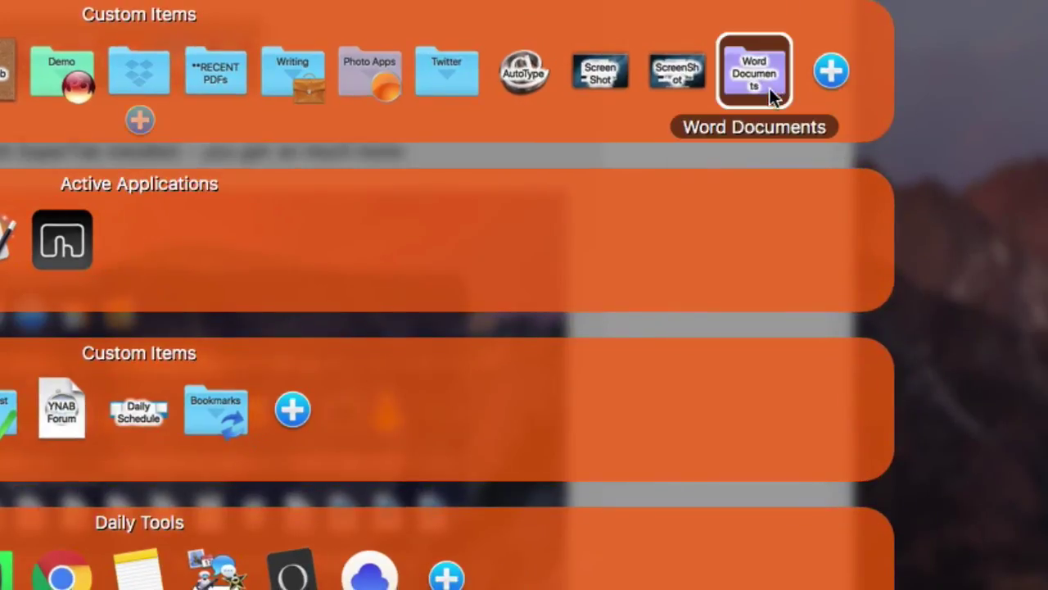
{"action": "left_click_drag", "start_coordinate": [750, 67], "coordinate": [453, 155]}
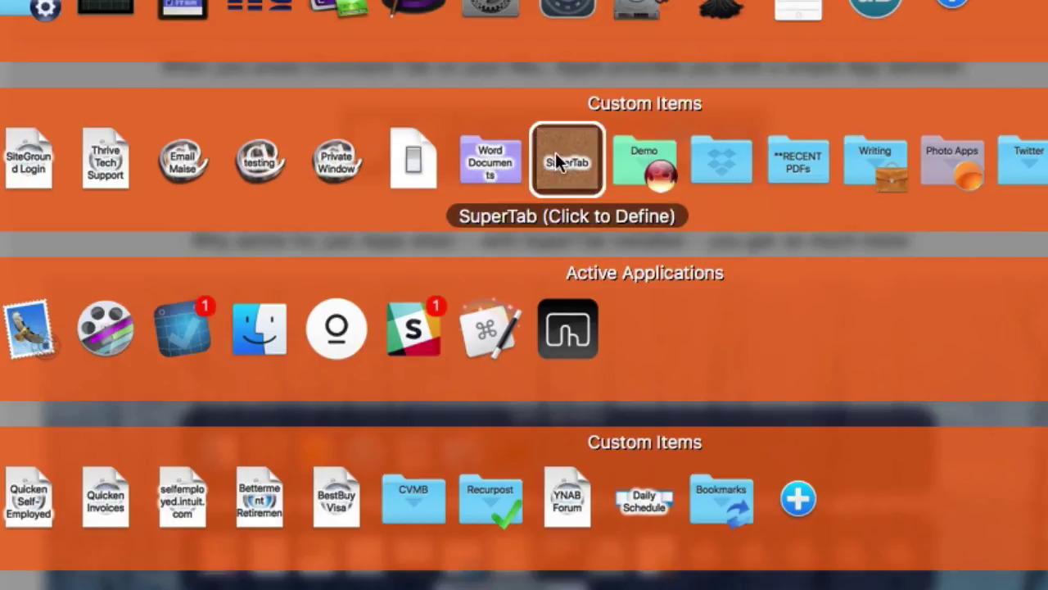
- Remove the Word Documents search and the Bluetooth preference from the upper Custom Items row
{"action": "mouse_move", "coordinate": [467, 125]}
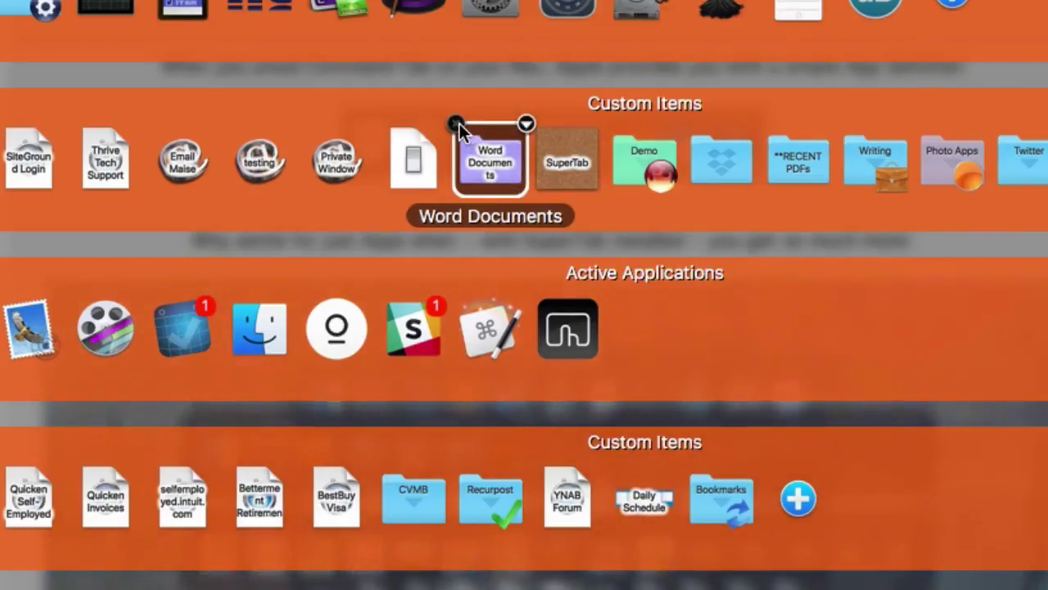
{"action": "left_click", "coordinate": [457, 124]}
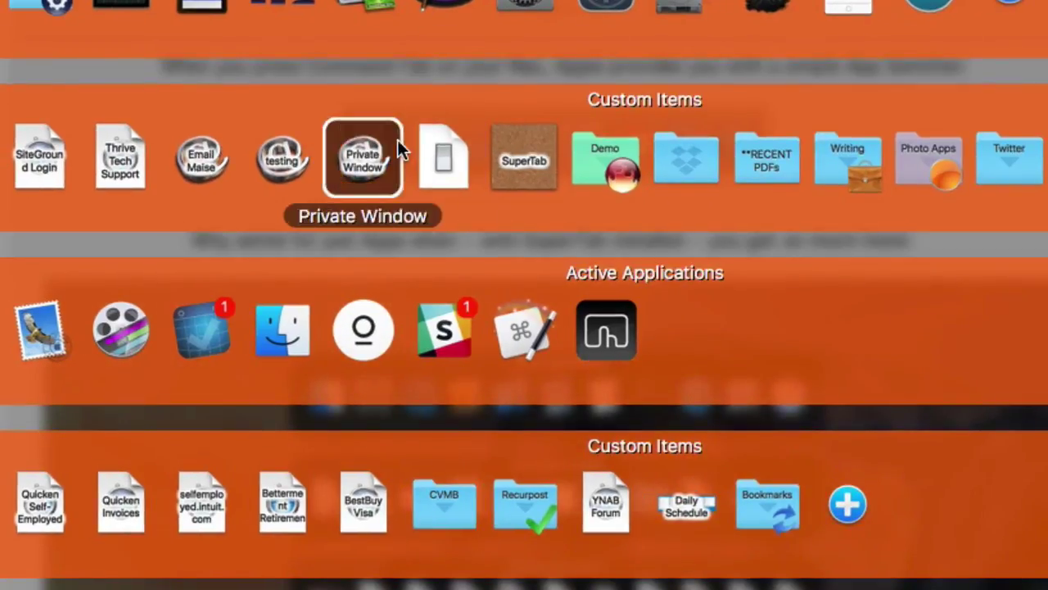
{"action": "mouse_move", "coordinate": [418, 123]}
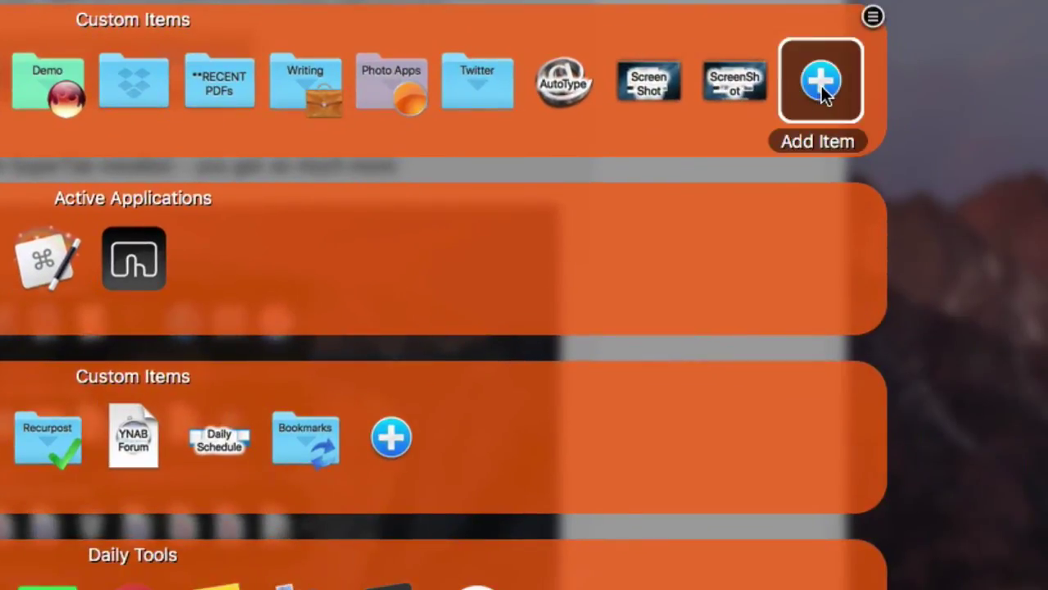
- Add a Separator to the upper Custom Items row and place it between SuperTab and Demo
{"action": "left_click", "coordinate": [821, 85]}
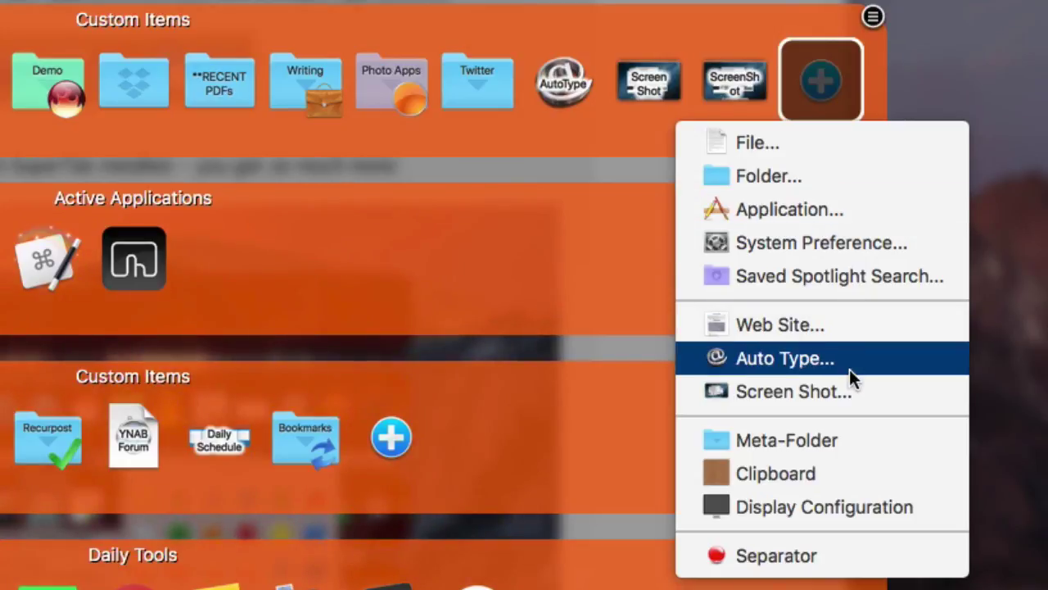
{"action": "left_click", "coordinate": [824, 554]}
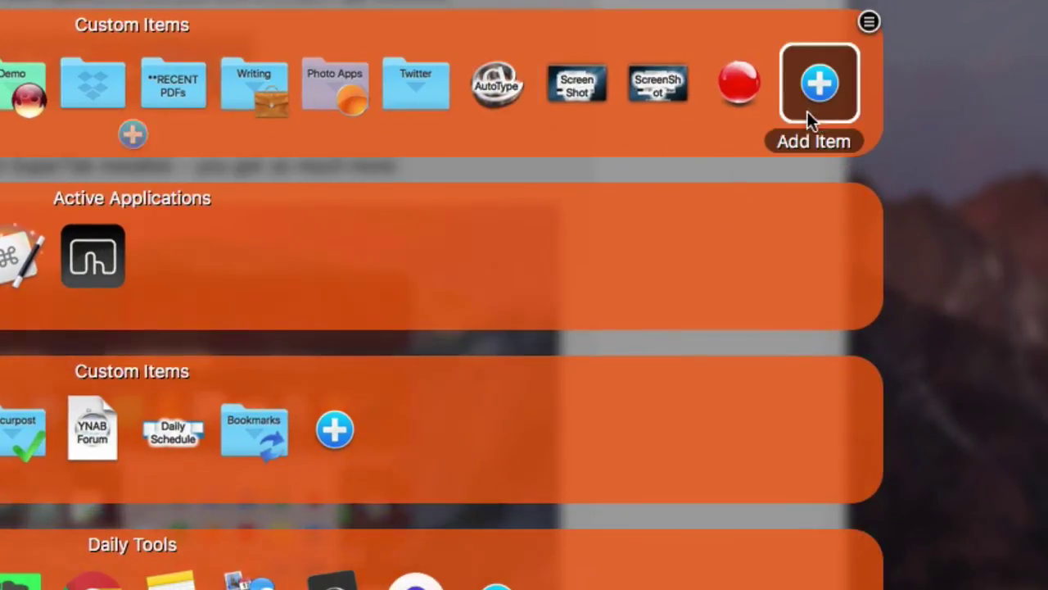
{"action": "left_click_drag", "start_coordinate": [735, 85], "coordinate": [314, 90]}
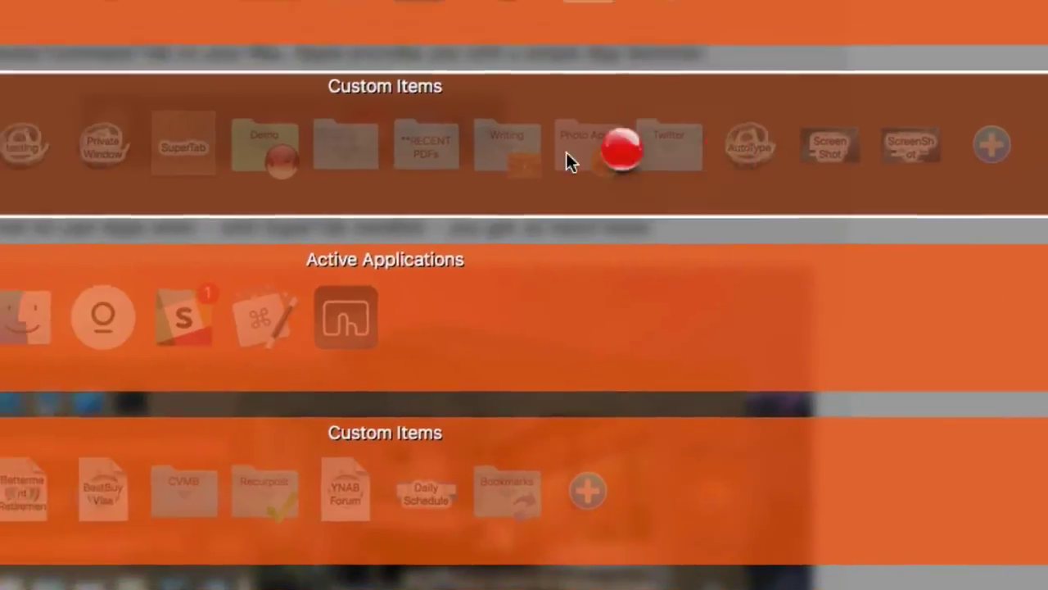
{"action": "left_click_drag", "start_coordinate": [571, 161], "coordinate": [242, 154]}
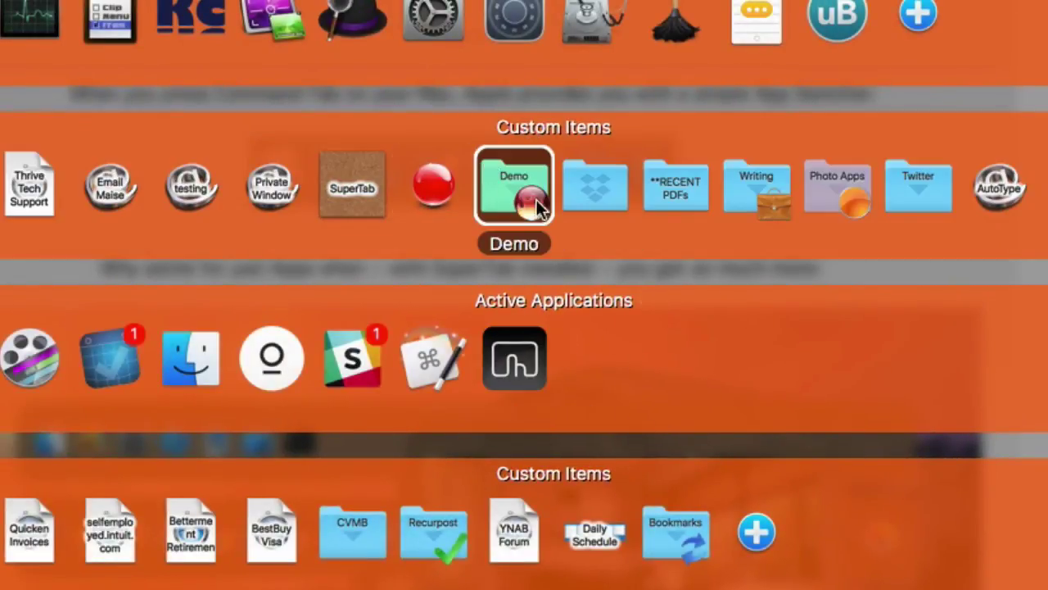
- Remove the red separator between SuperTab and Demo from the Custom Items row
{"action": "mouse_move", "coordinate": [820, 207]}
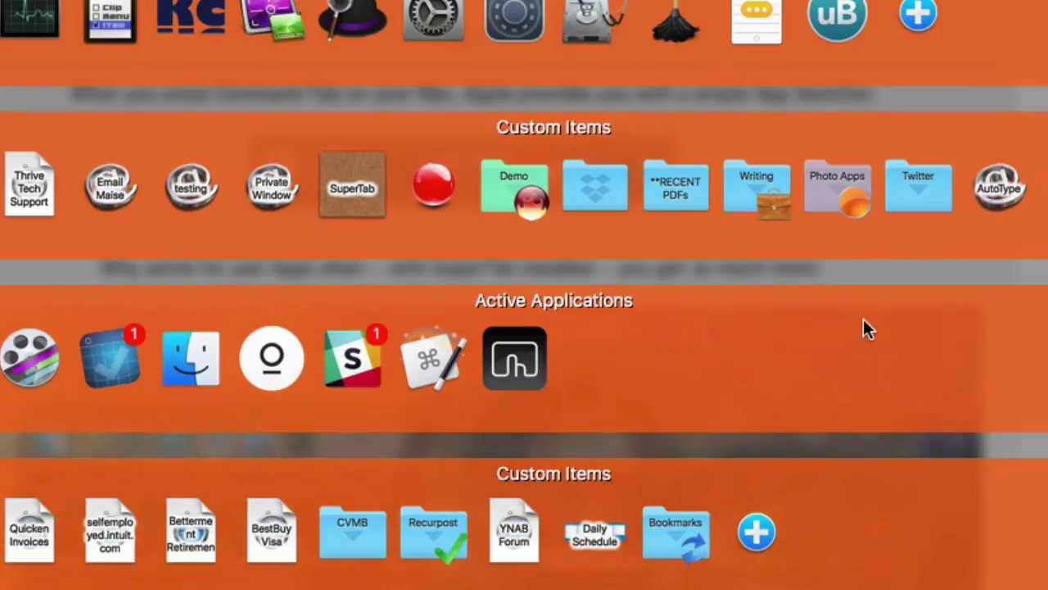
{"action": "mouse_move", "coordinate": [463, 160]}
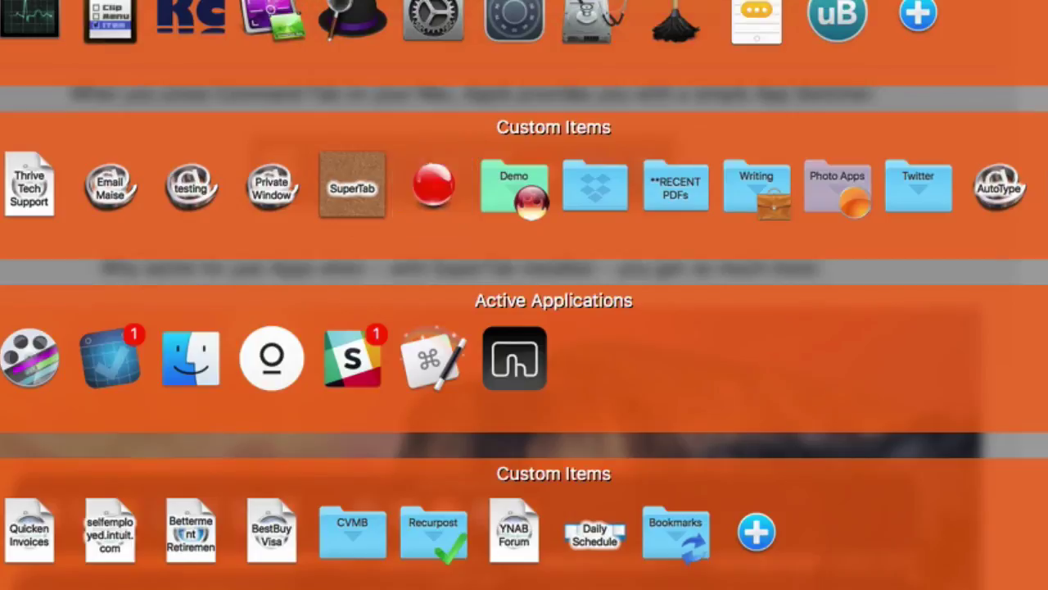
{"action": "left_click", "coordinate": [397, 147]}
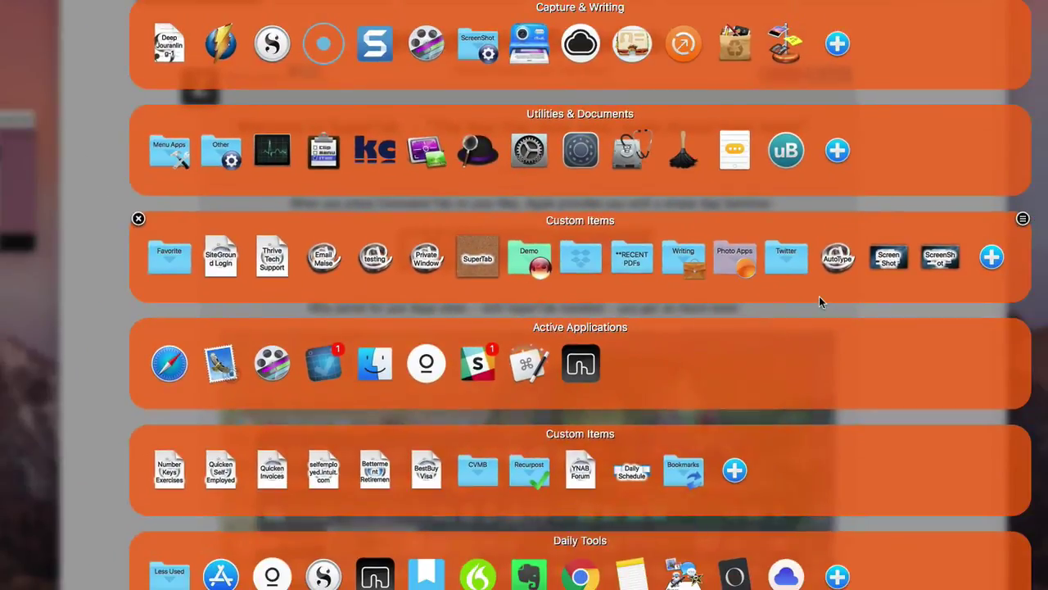